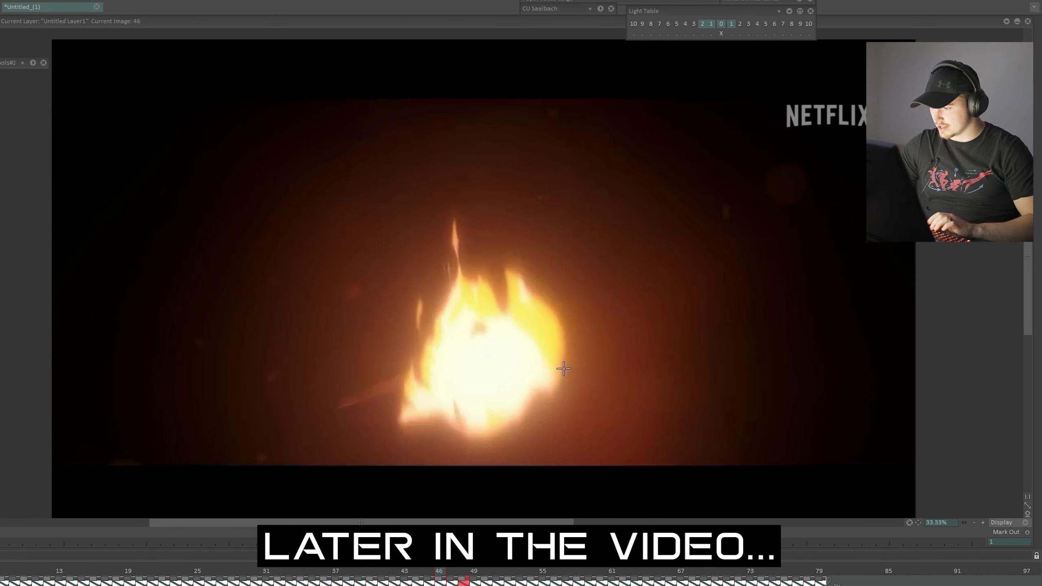
- Draw red diagonal strokes fanning downward on both sides of the flame on frame 45 and step forward through the following frames
drag(541, 309, 604, 399)
drag(372, 304, 266, 451)
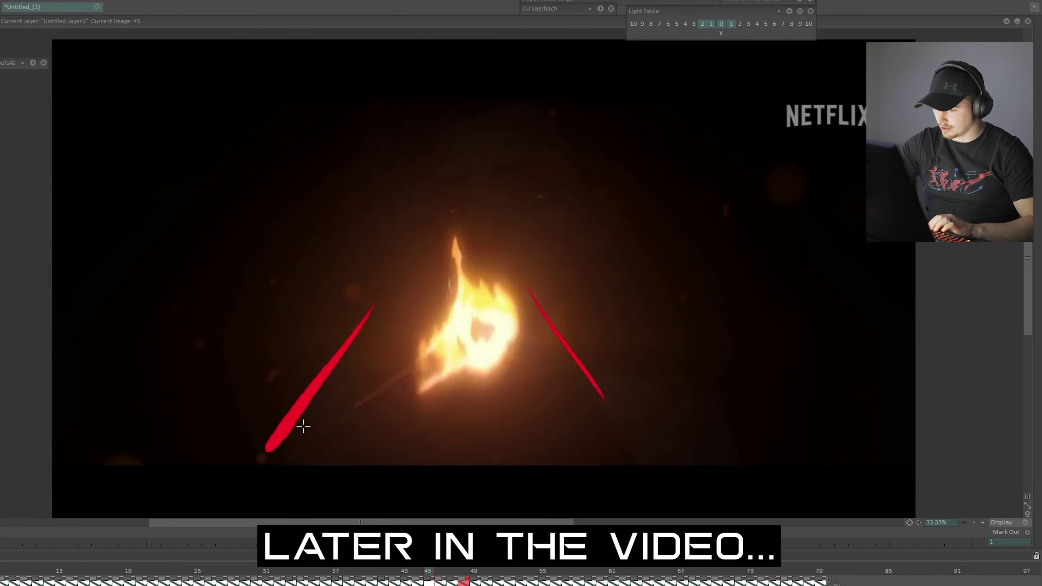
mouse_move(289, 351)
mouse_down()
mouse_move(260, 460)
mouse_move(369, 417)
mouse_up()
drag(560, 381, 640, 436)
drag(611, 370, 640, 432)
key(Right)
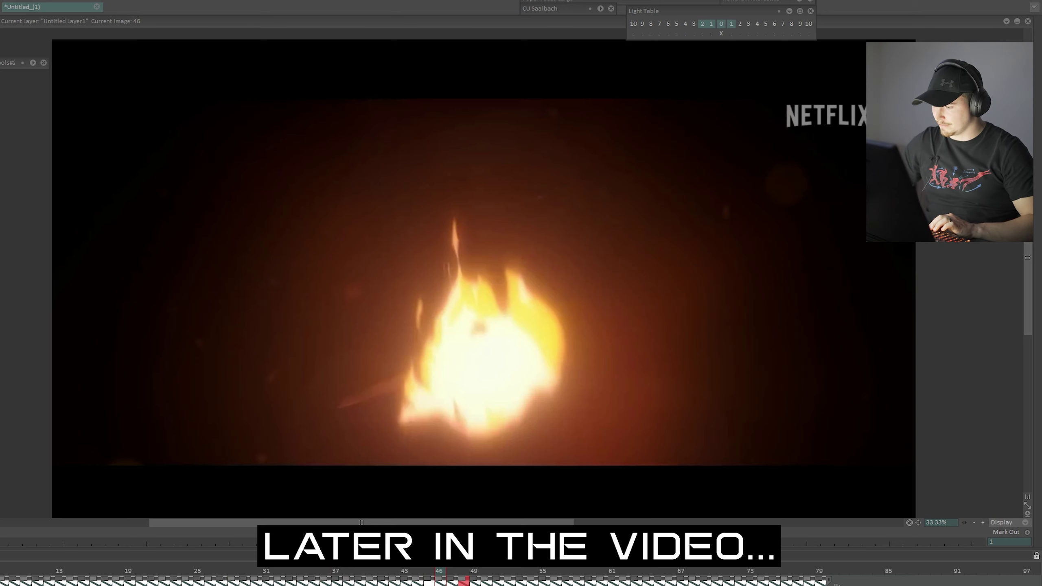
key(Right)
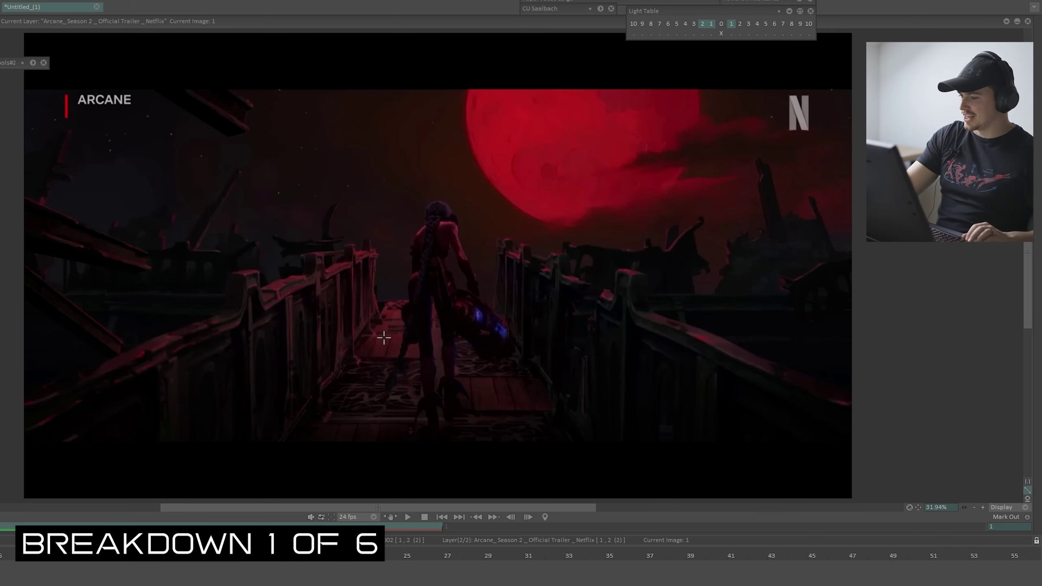
- Draw two turquoise perspective lines along the edges of the bridge walkway, converging behind the character
drag(388, 290, 263, 498)
key(ctrl+z)
drag(476, 283, 623, 498)
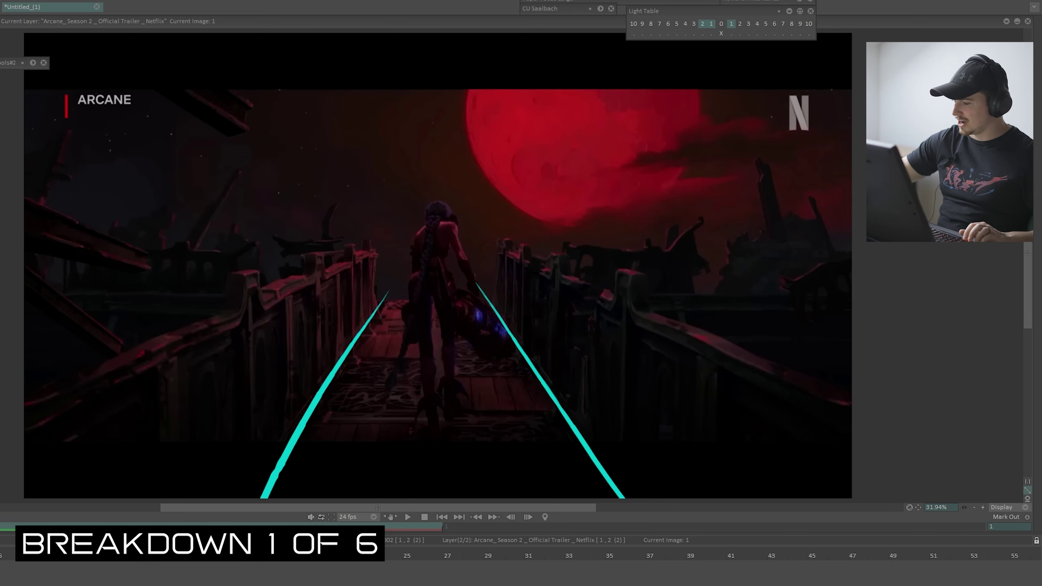
- Try vertical strokes down the middle of the bridge walkway, and undo all the perspective lines
drag(393, 386, 394, 303)
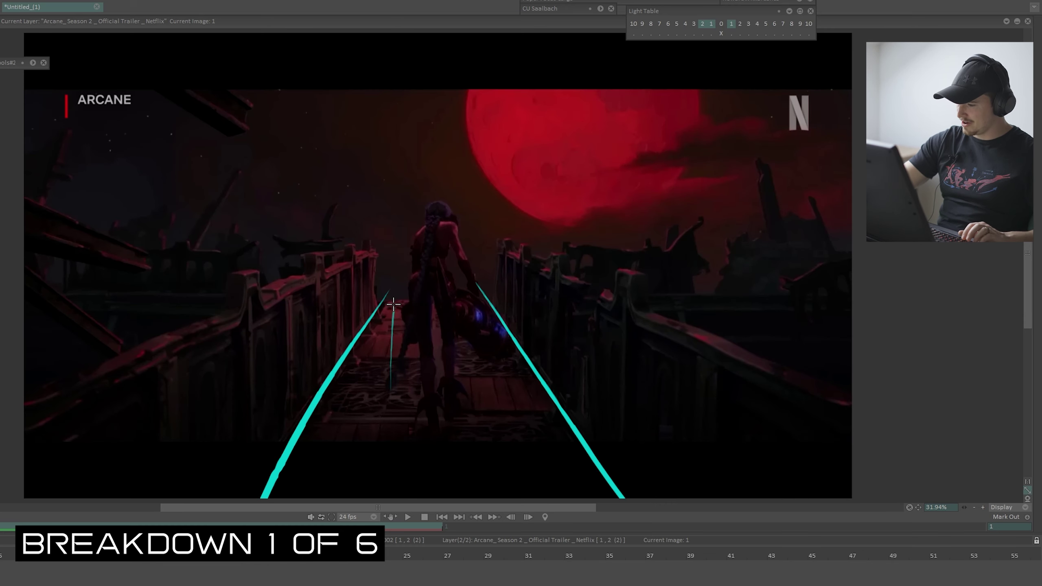
key(ctrl+z)
drag(718, 400, 705, 391)
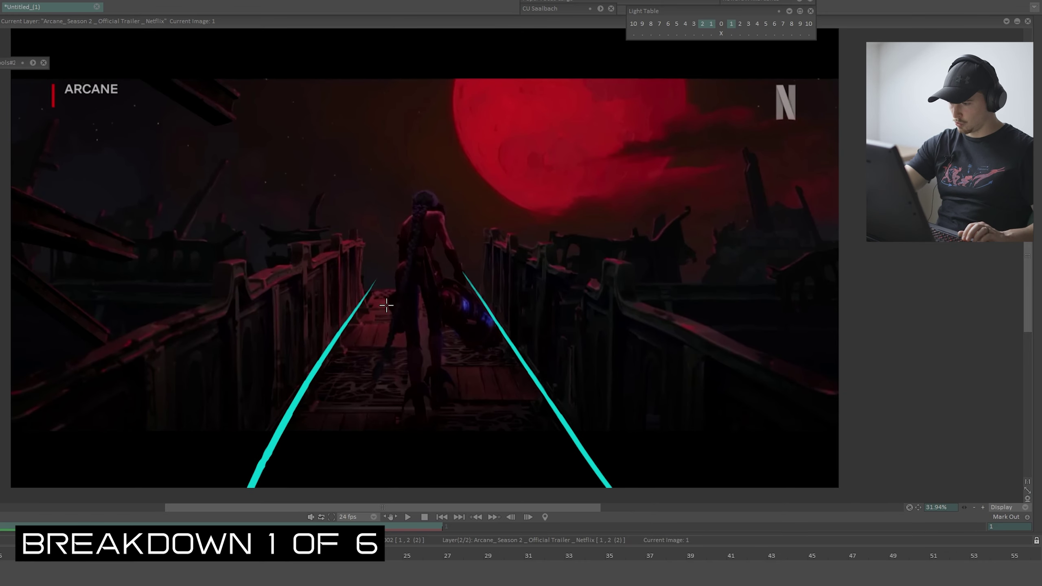
mouse_move(397, 303)
mouse_down()
mouse_move(389, 484)
mouse_move(403, 483)
mouse_up()
key(ctrl+z)
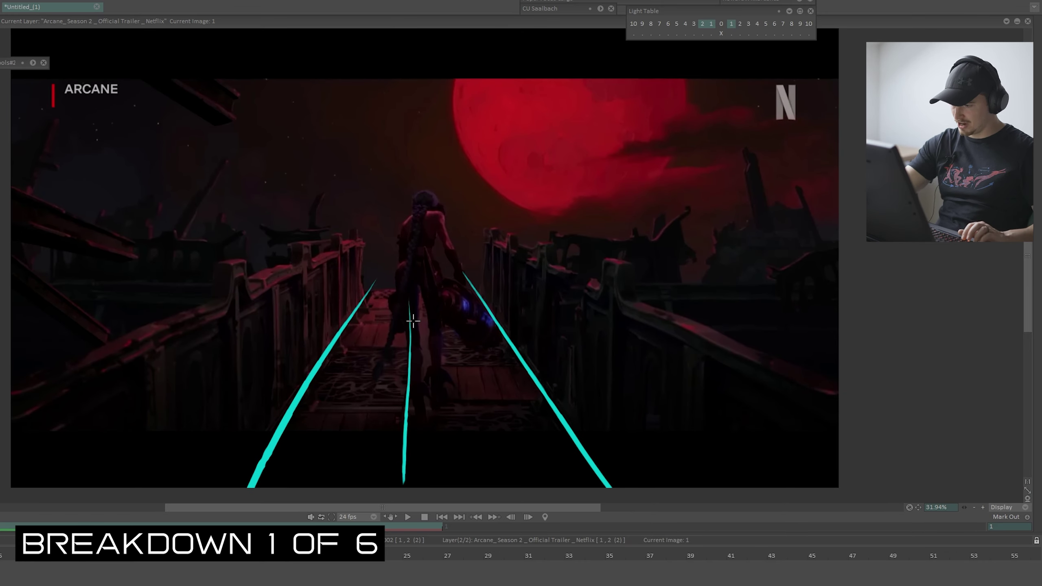
key(ctrl+z)
drag(417, 423, 427, 485)
key(ctrl+z)
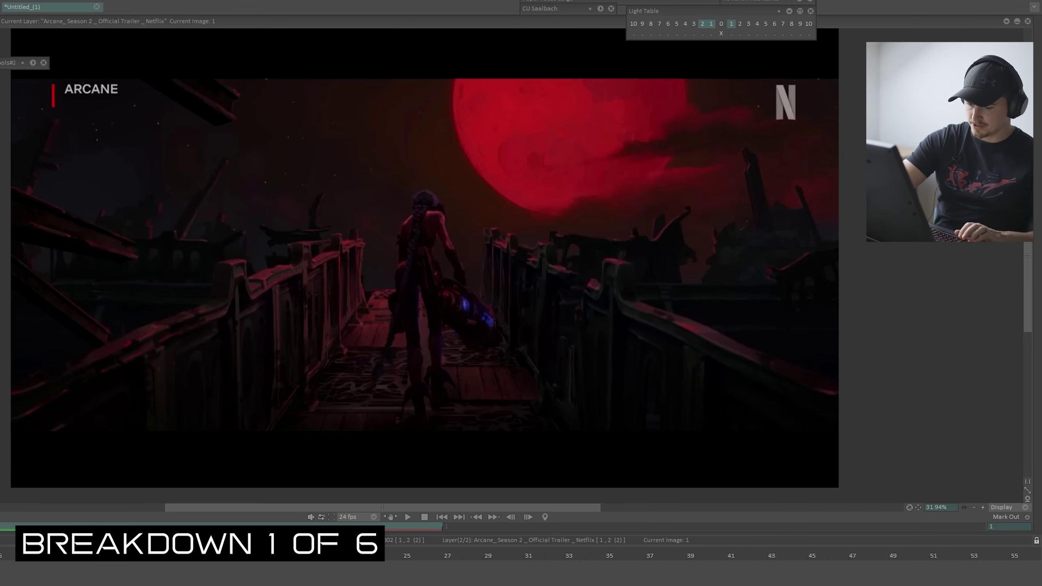
- On Untitled Layer1, draw a horizontal line across the frame and trace the ruined skyline beneath the moon, undoing both
key(Up)
drag(11, 274, 839, 274)
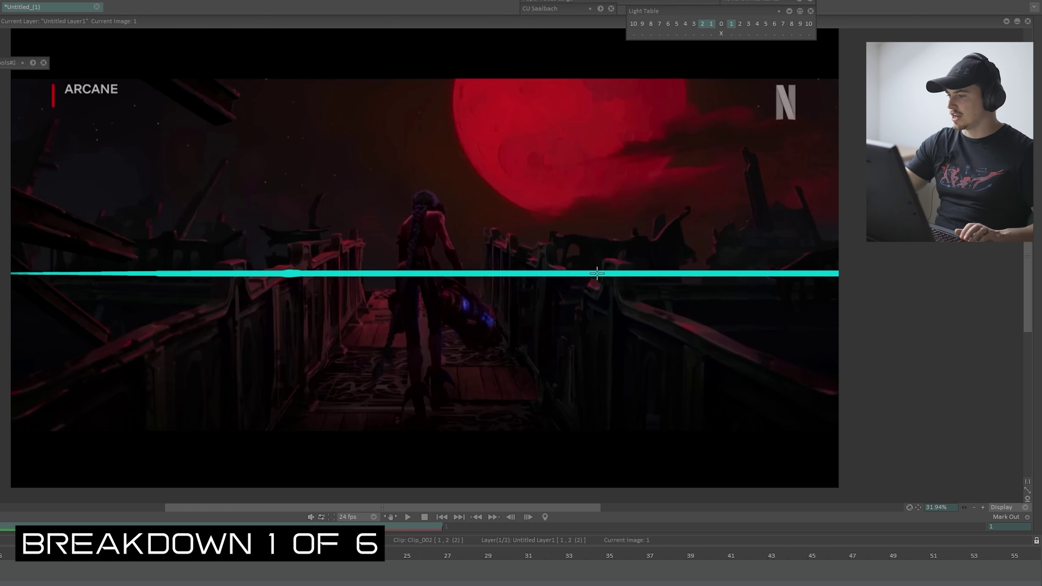
mouse_move(509, 266)
mouse_down()
mouse_move(488, 229)
mouse_move(583, 242)
mouse_move(676, 212)
mouse_move(707, 274)
mouse_move(717, 219)
mouse_move(751, 187)
mouse_move(768, 210)
mouse_move(802, 180)
mouse_move(837, 250)
mouse_up()
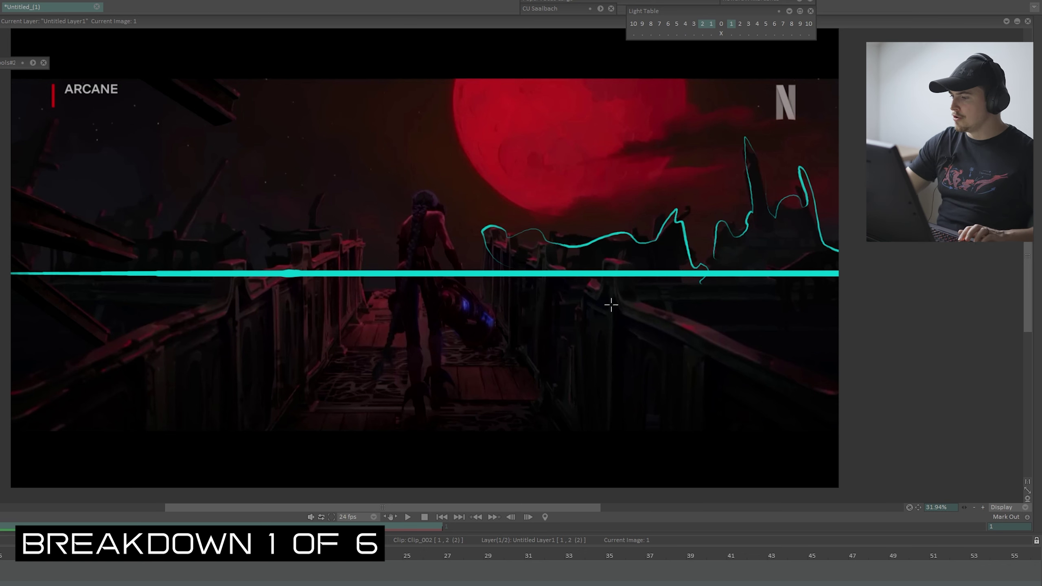
key(ctrl+z)
key(ctrl+z)
key(ctrl+z)
- Draw a line from the moon to the character's shoulder and trace the lit edge of the arm, undoing both
drag(445, 222, 532, 145)
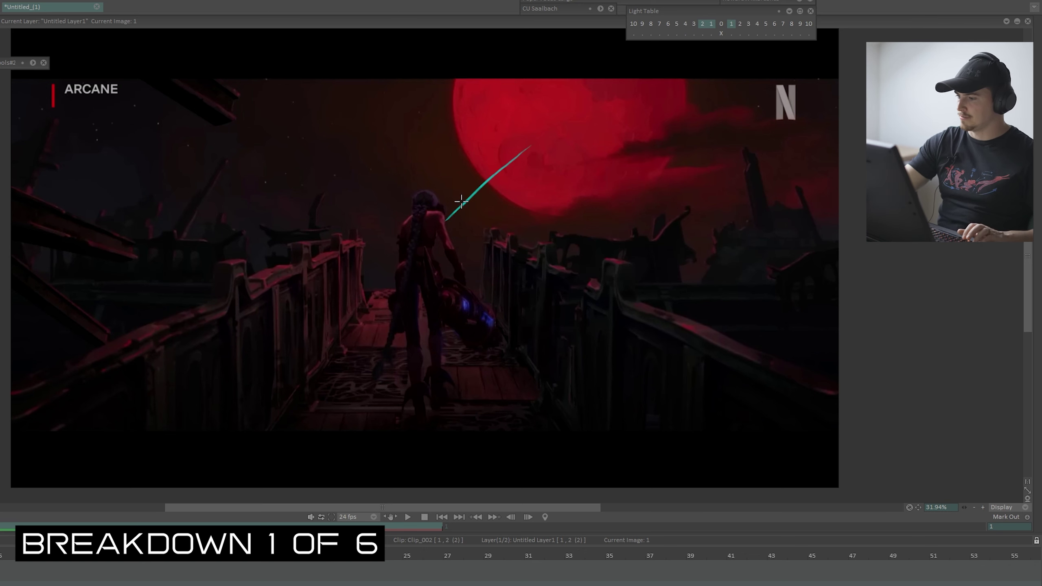
drag(447, 222, 468, 284)
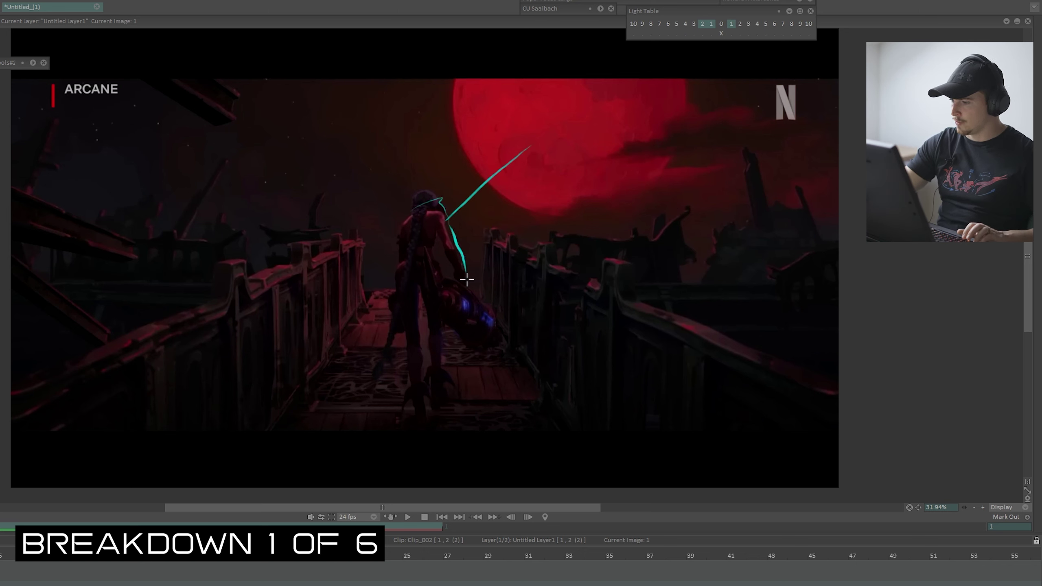
key(ctrl+z)
key(ctrl+z)
- Draw light-direction strokes from the moon side towards both bridge railings and across the sky, and clear them from the layer
drag(397, 221, 314, 267)
drag(334, 241, 352, 257)
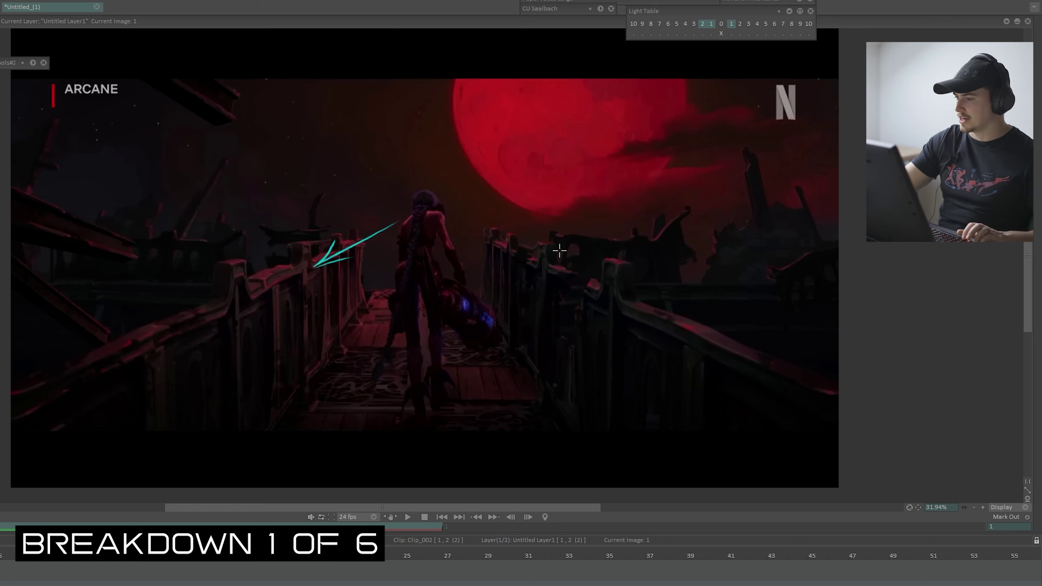
drag(579, 185, 590, 277)
drag(662, 238, 734, 351)
drag(706, 215, 848, 321)
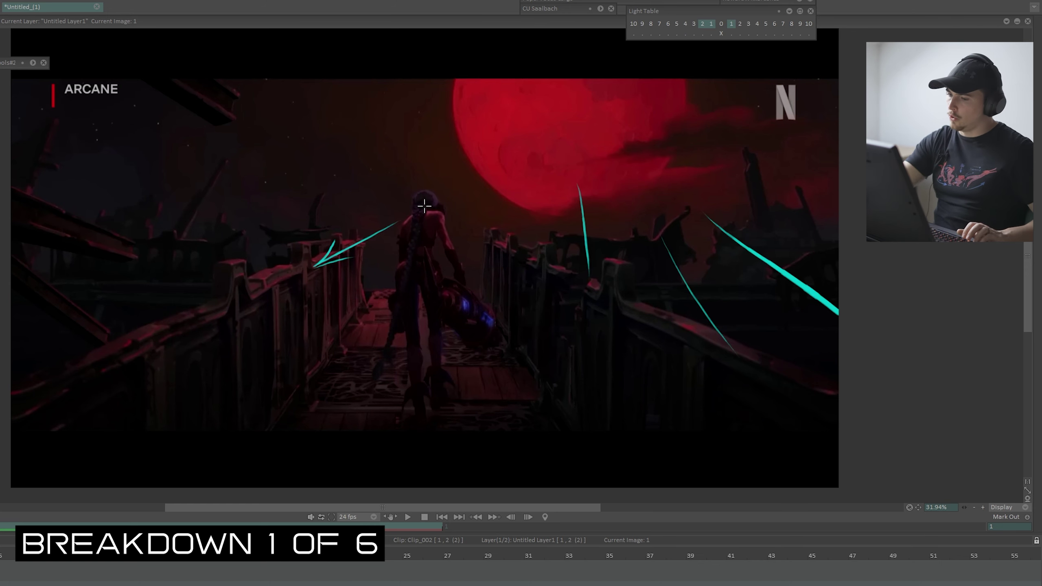
drag(453, 143, 61, 214)
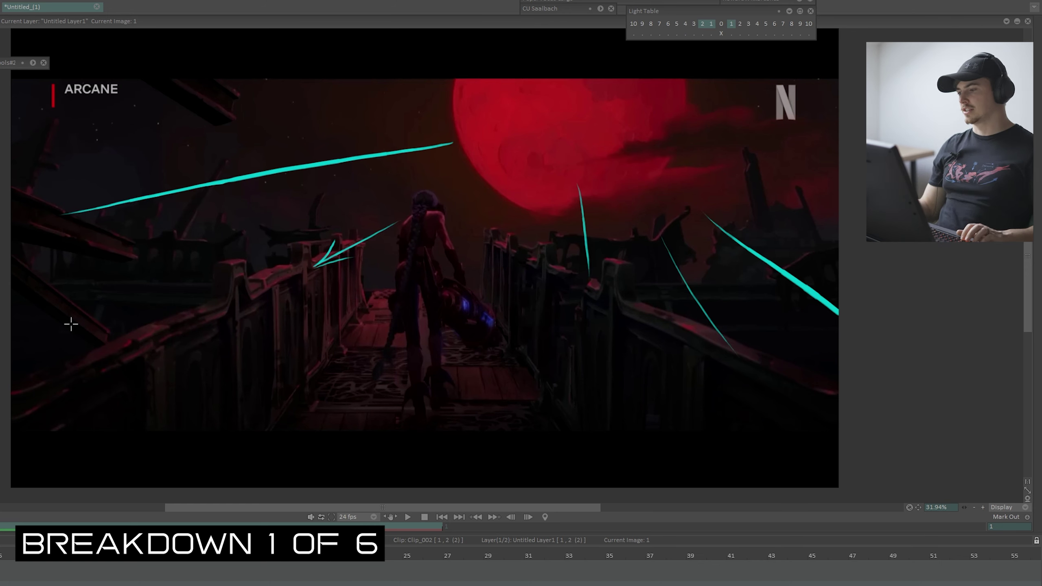
key(BackSpace)
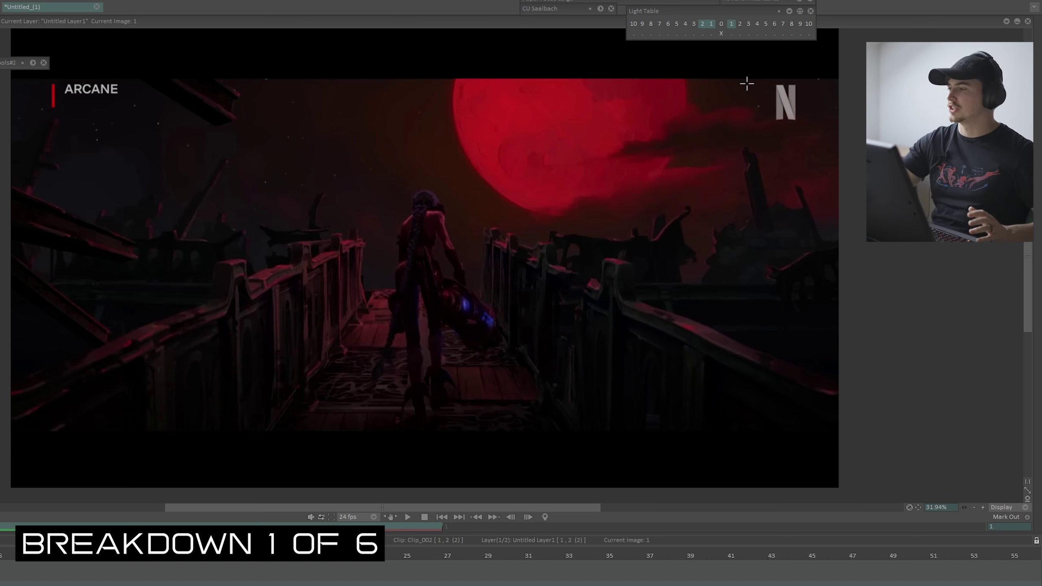
- Collapse the Light Table panel and outline the red moon and the two cloud banks crossing it in turquoise
click(800, 11)
mouse_move(453, 80)
mouse_down()
mouse_move(449, 142)
mouse_move(503, 196)
mouse_move(583, 209)
mouse_move(669, 151)
mouse_move(680, 52)
mouse_move(661, 173)
mouse_move(457, 82)
mouse_up()
key(ctrl+z)
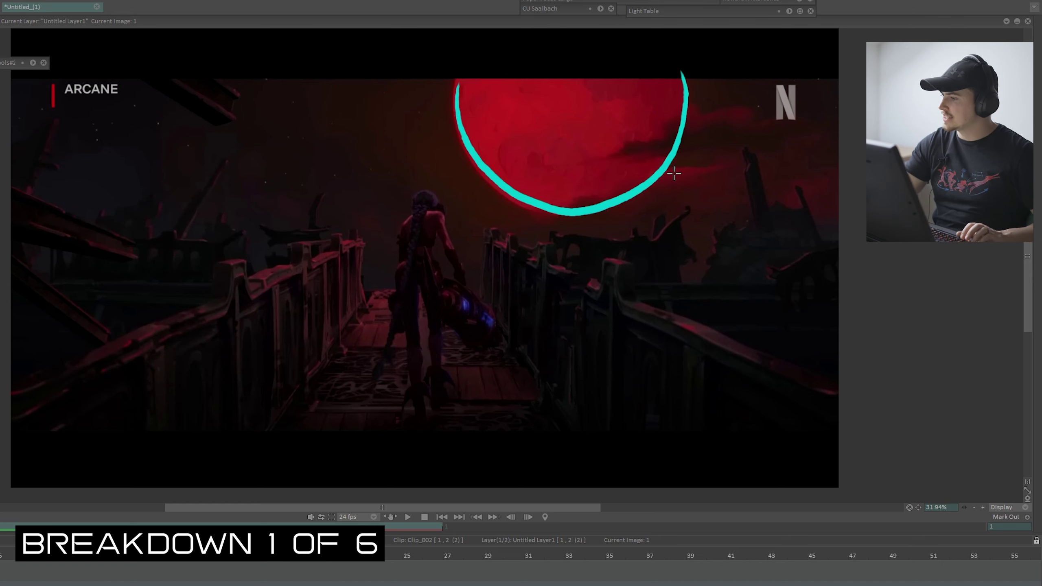
mouse_move(579, 164)
mouse_down()
mouse_move(696, 105)
mouse_move(795, 121)
mouse_move(810, 139)
mouse_move(748, 160)
mouse_move(595, 157)
mouse_up()
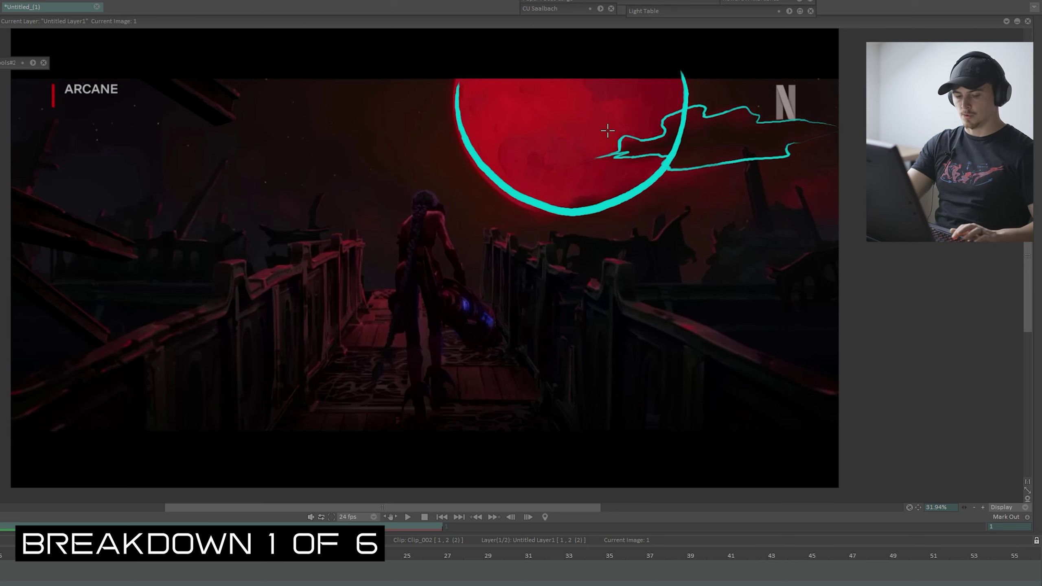
mouse_move(692, 119)
mouse_down()
mouse_move(667, 186)
mouse_move(589, 204)
mouse_up()
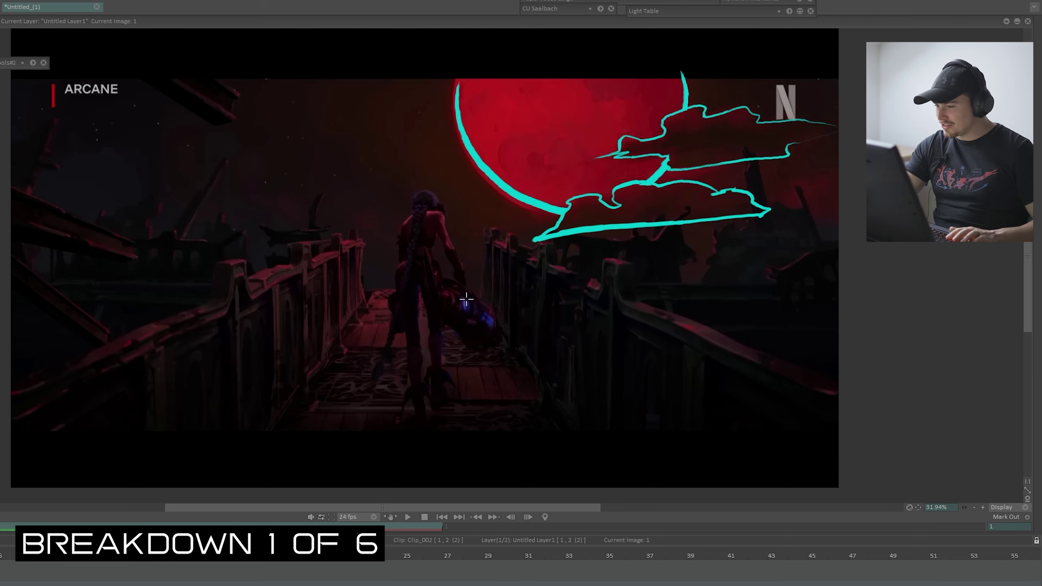
- Try a short stroke pointing at the blue light on the character's weapon and undo it
scroll(466, 299, up, 5)
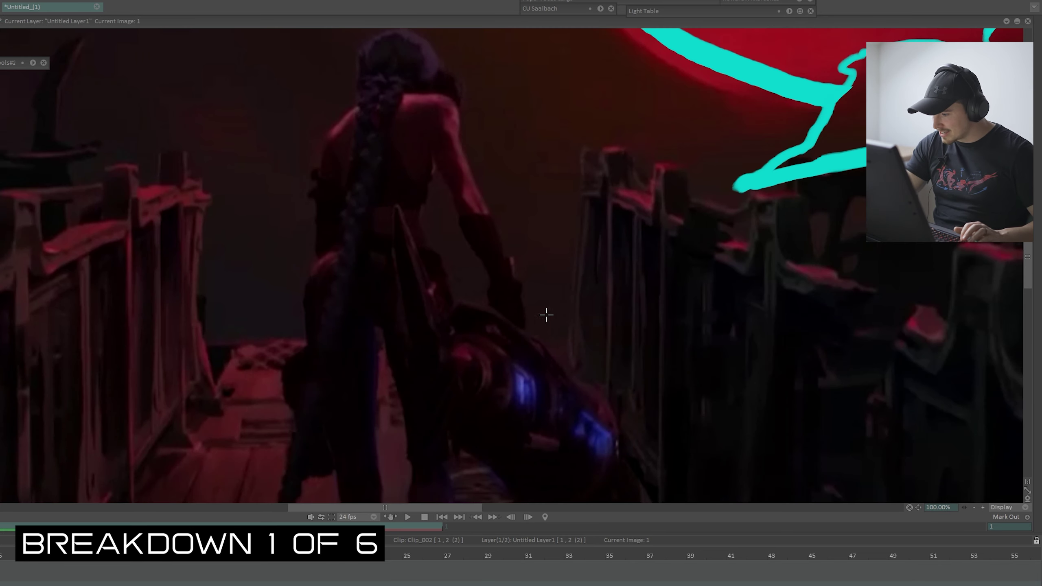
drag(557, 301, 537, 372)
key(ctrl+z)
key(ctrl+z)
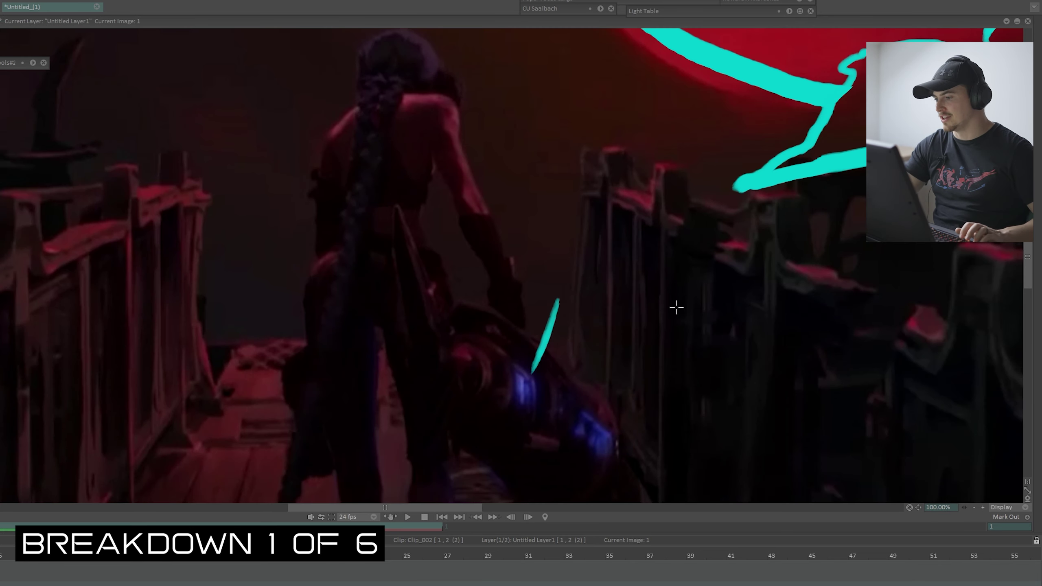
scroll(685, 313, down, 5)
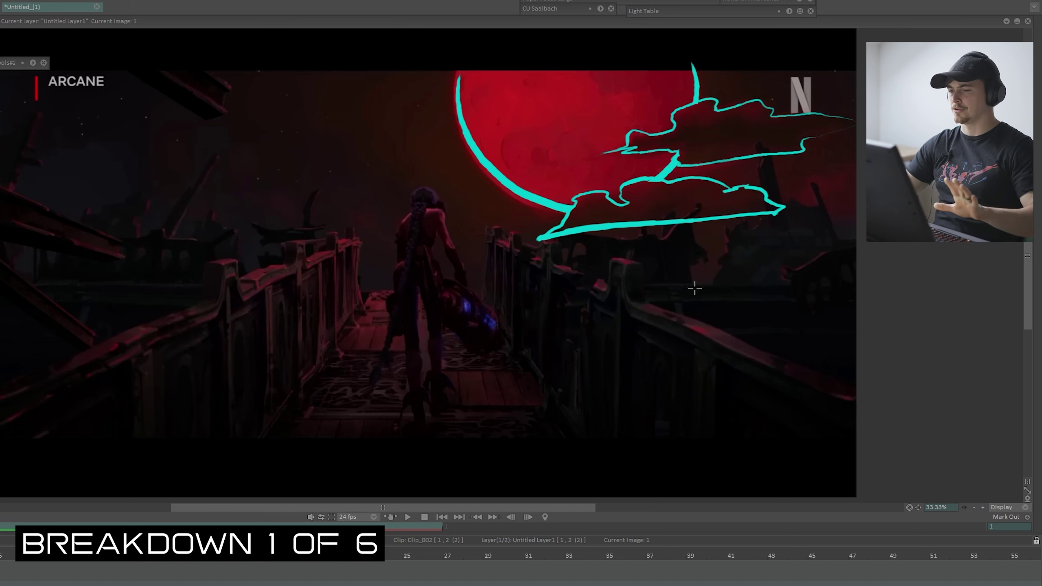
- Circle the dark starry area of the sky, undo the circle, and draw a horizontal stroke from near the moon across the sky
drag(69, 95, 4, 118)
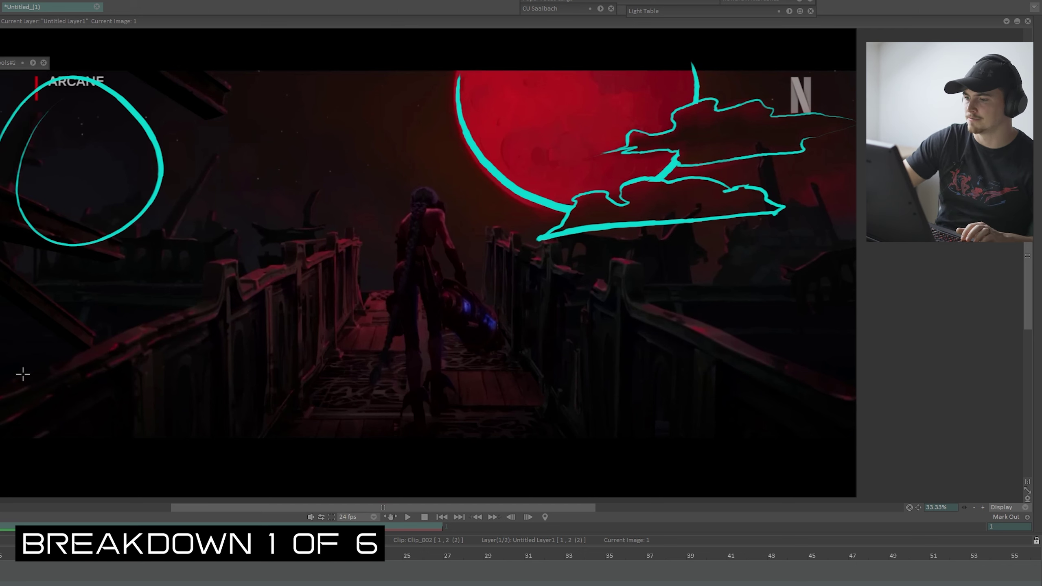
key(ctrl+z)
drag(445, 172, 174, 172)
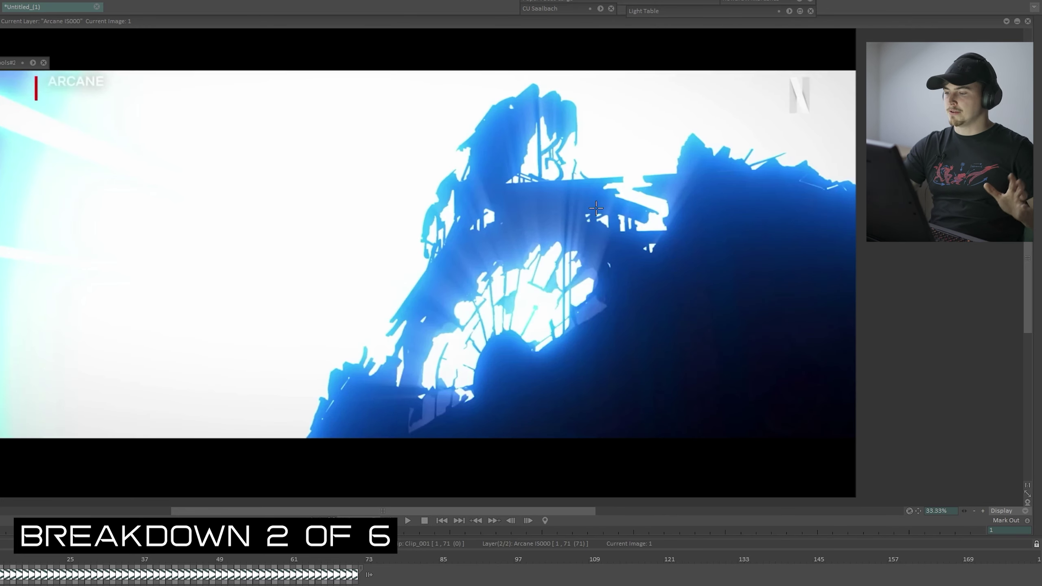
- Try red strokes along the light rays beneath the ruin's horizontal beam on frame 1, and undo all of them
drag(585, 192, 569, 348)
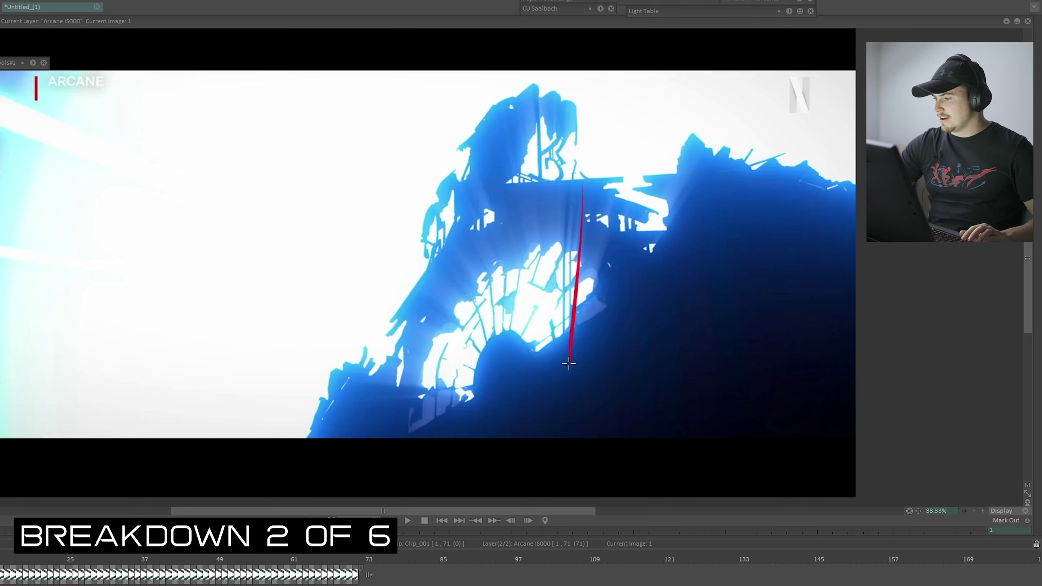
key(ctrl+z)
mouse_move(581, 185)
mouse_down()
mouse_move(572, 310)
mouse_move(580, 272)
mouse_up()
drag(594, 255, 583, 290)
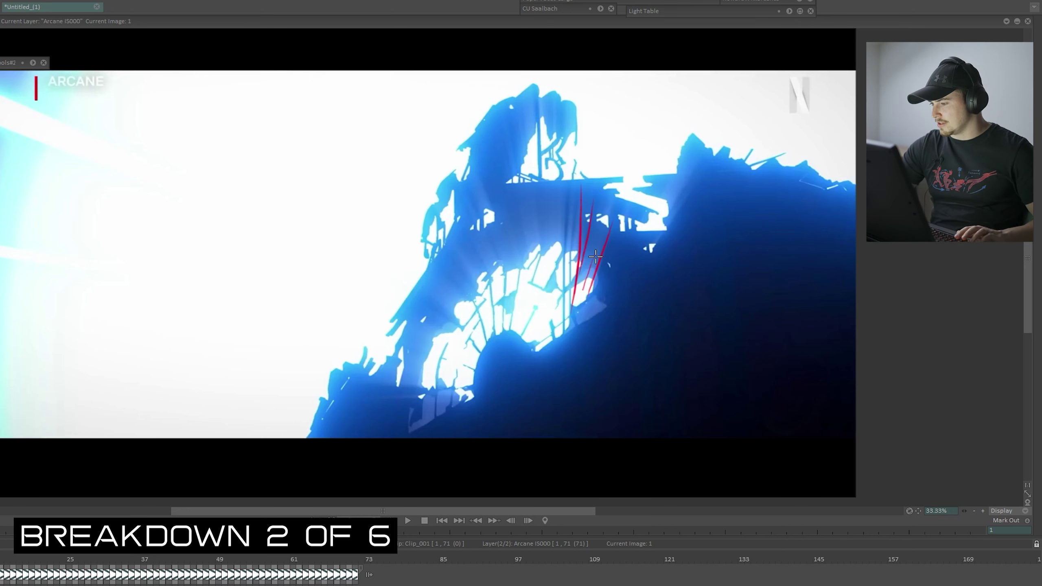
mouse_move(578, 164)
mouse_down()
mouse_move(587, 341)
mouse_move(575, 357)
mouse_up()
key(ctrl+z)
key(ctrl+z)
key(ctrl+z)
key(ctrl+z)
key(ctrl+z)
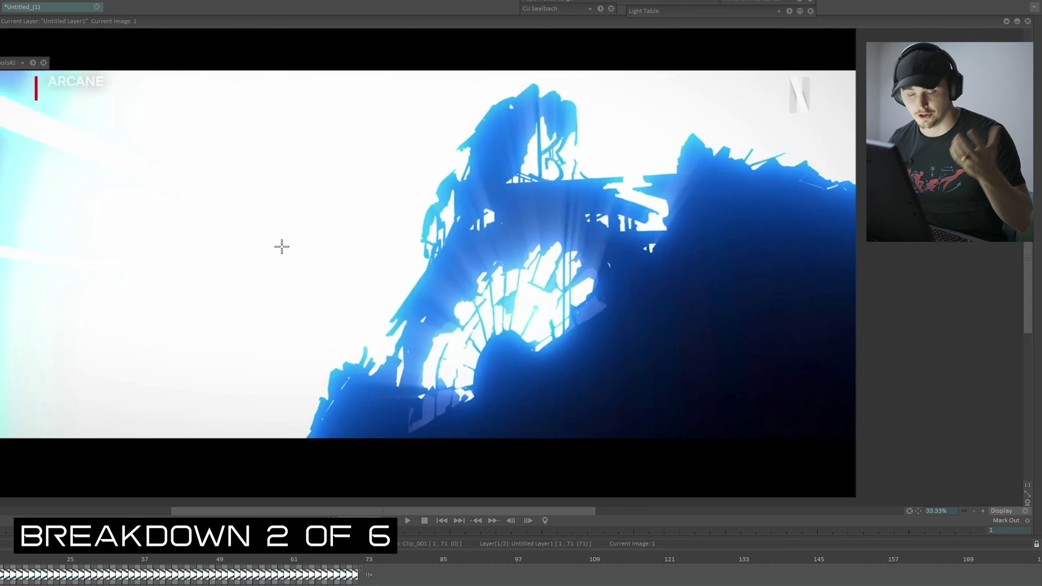
- On Untitled Layer1, draw a red arc along the glow's edge on frame 2 and another on frame 3, and advance to frame 4
key(Right)
mouse_move(60, 439)
mouse_down()
mouse_move(48, 379)
mouse_move(131, 29)
mouse_up()
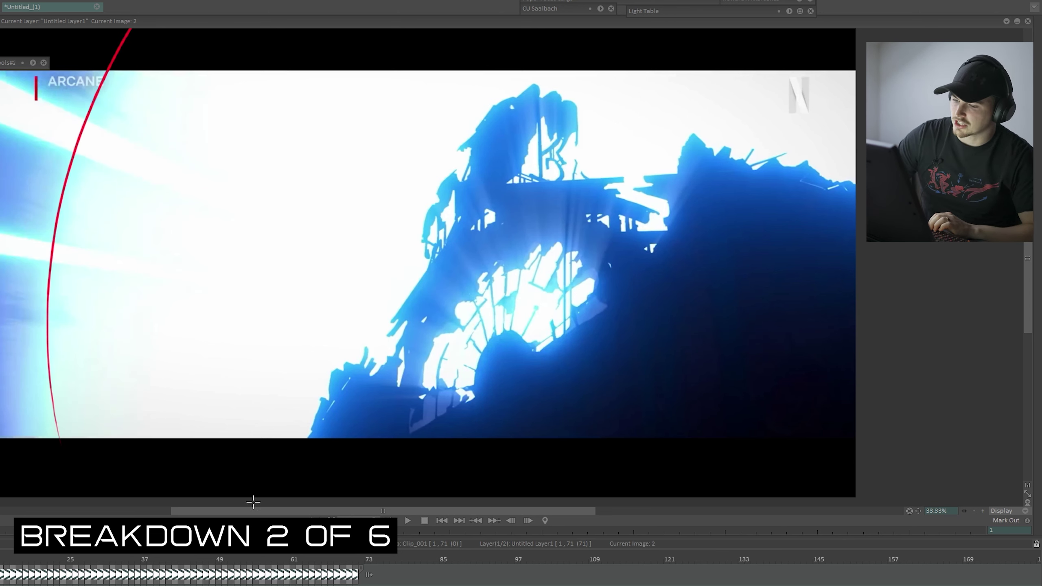
key(Right)
drag(104, 421, 233, 29)
key(Right)
key(Right)
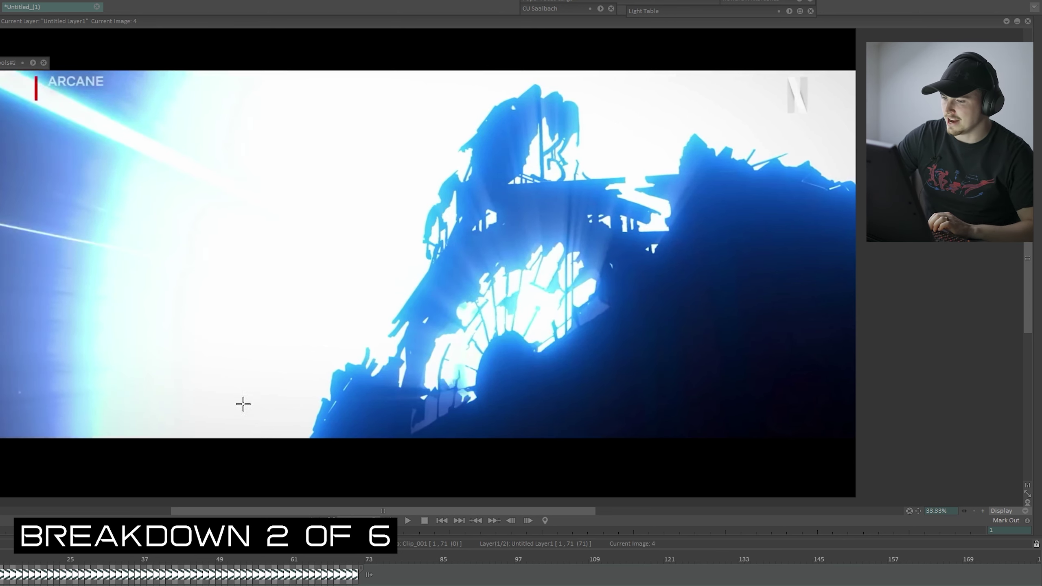
- Flip between the frames up to frame 6 to compare the glow's edge, trying an arc on frame 4
key(Left)
key(Left)
key(Right)
key(Left)
key(Right)
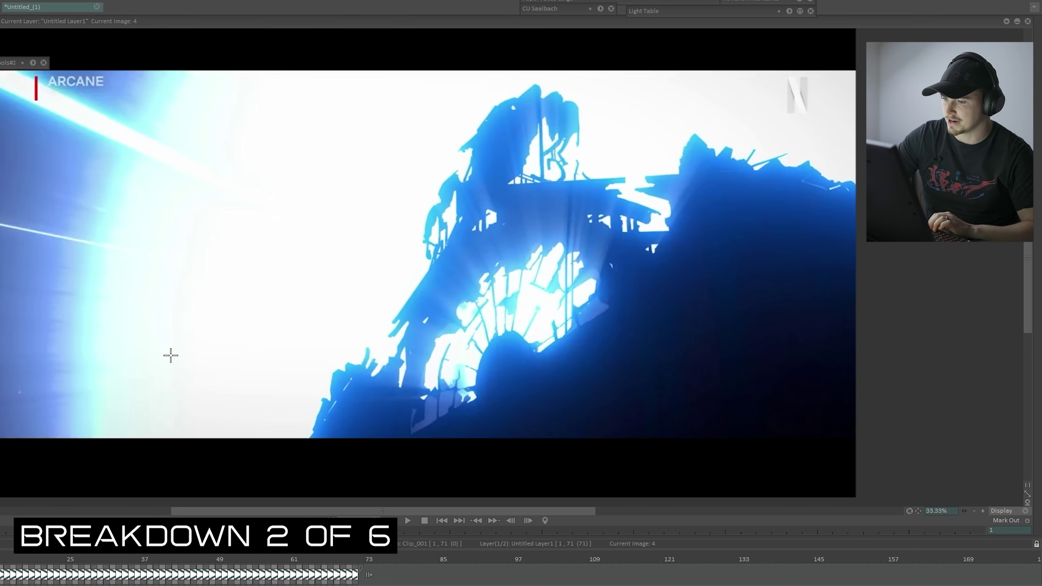
drag(99, 420, 183, 29)
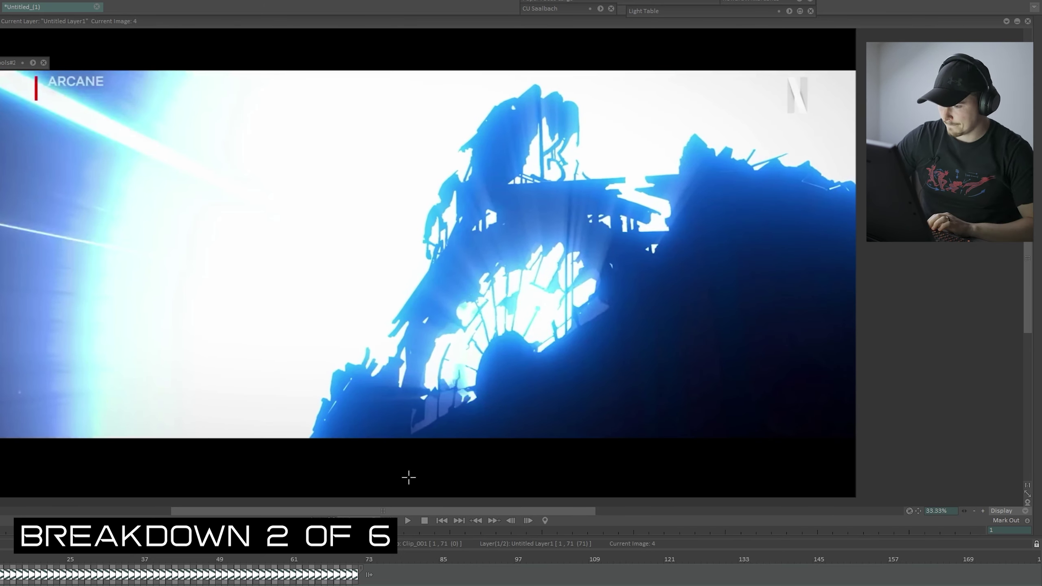
key(Right)
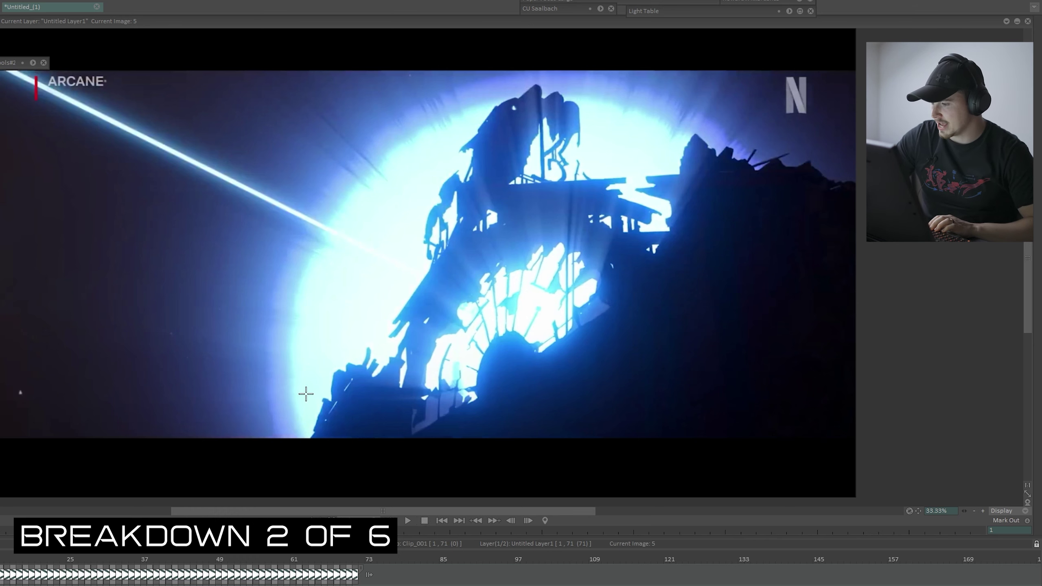
key(Right)
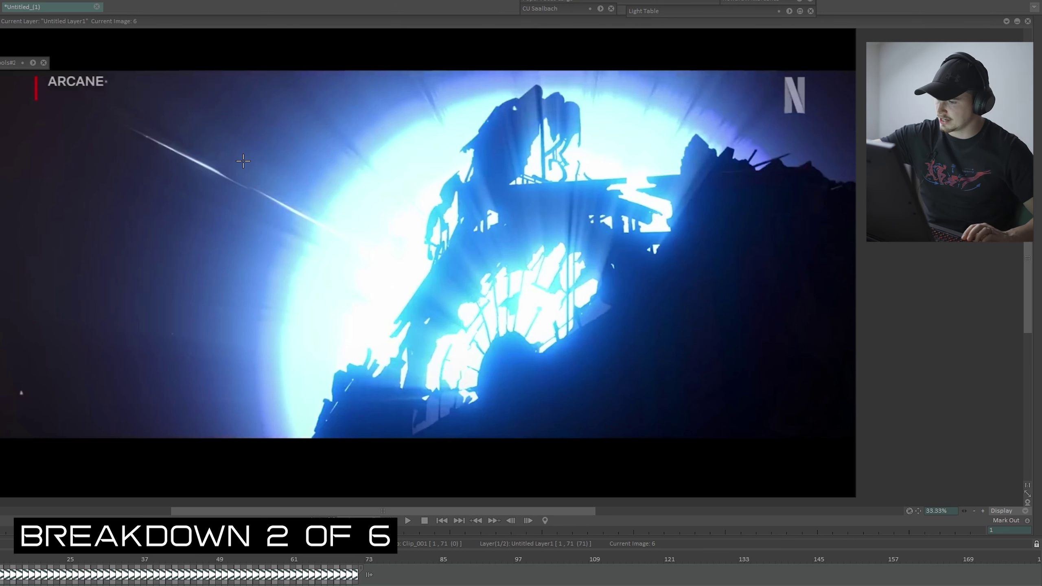
- Try a stroke along the thin white streak and an arc along the glow's edge on frame 6, undoing both
drag(135, 133, 421, 263)
key(ctrl+z)
drag(279, 375, 680, 119)
key(ctrl+z)
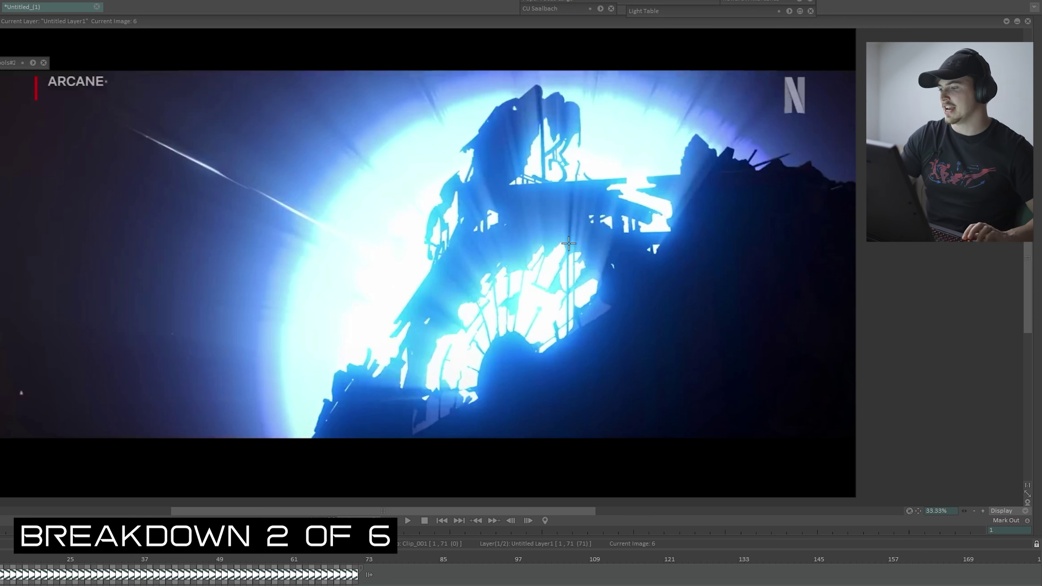
- Draw strokes around the bright opening in the ruin on frame 6 and clear them from the layer
mouse_move(474, 386)
mouse_down()
mouse_move(542, 335)
mouse_move(548, 354)
mouse_move(505, 329)
mouse_move(480, 406)
mouse_up()
key(ctrl+z)
mouse_move(540, 351)
mouse_down()
mouse_move(609, 316)
mouse_move(568, 237)
mouse_move(468, 290)
mouse_move(436, 347)
mouse_move(429, 400)
mouse_up()
mouse_move(529, 337)
mouse_down()
mouse_move(559, 247)
mouse_move(597, 285)
mouse_move(522, 270)
mouse_move(509, 327)
mouse_up()
drag(492, 275, 488, 343)
key(BackSpace)
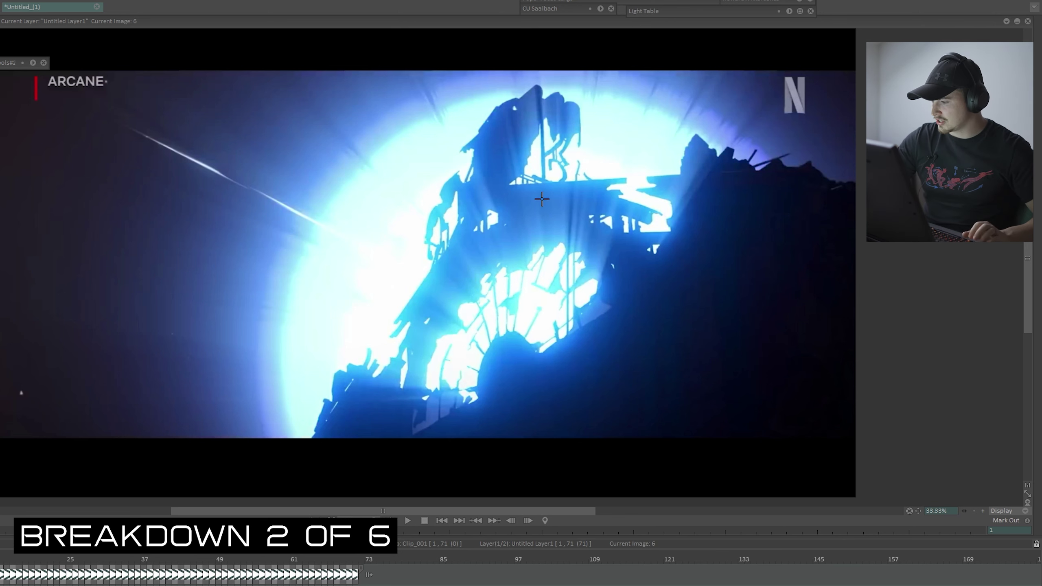
- Draw two red arrows pointing at the bright opening in the ruin on frame 6 and clear them from the layer
drag(541, 195, 543, 306)
mouse_move(476, 421)
mouse_down()
mouse_move(527, 346)
mouse_move(534, 368)
mouse_up()
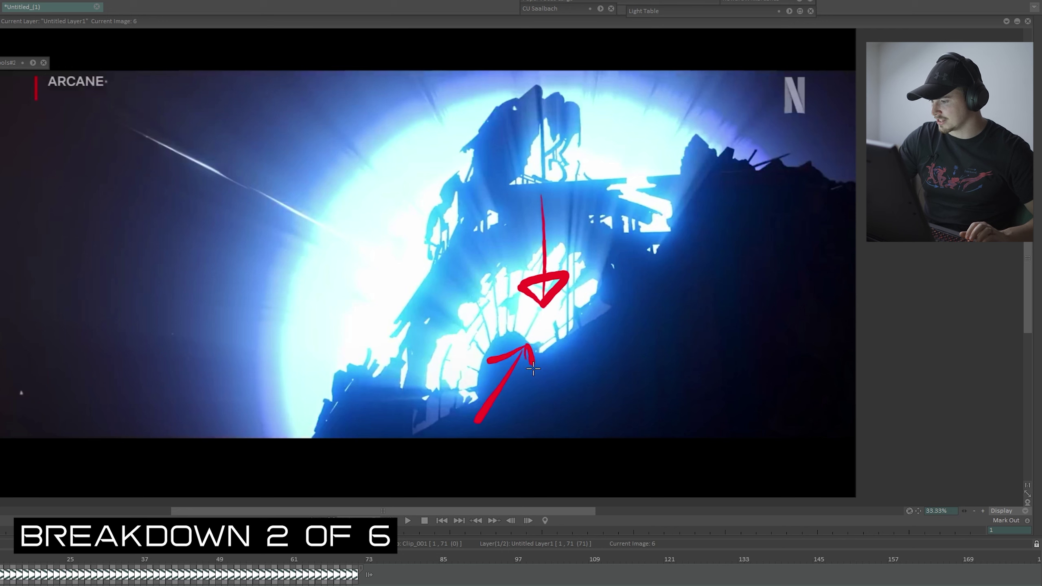
key(BackSpace)
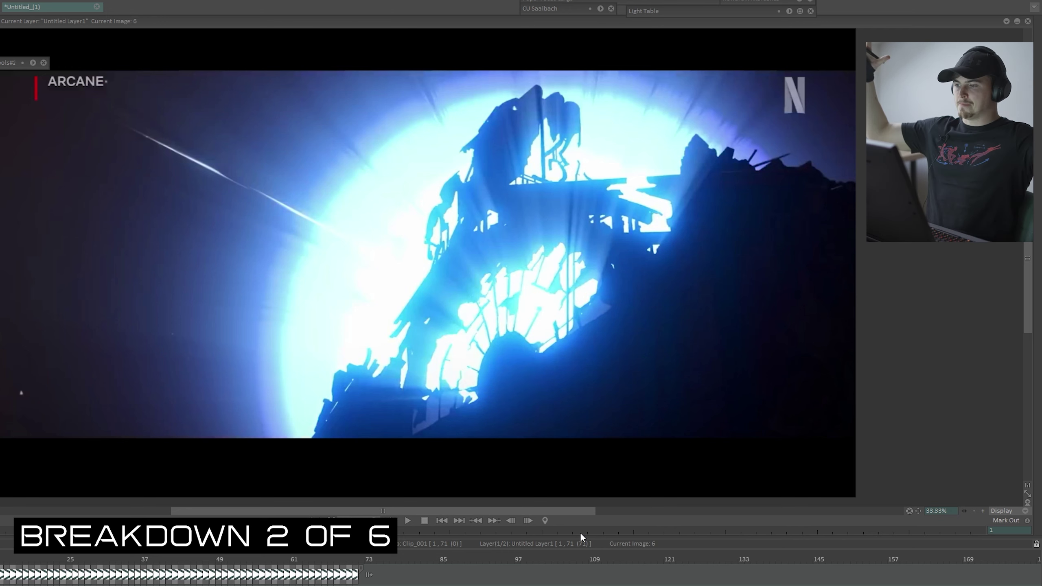
- Advance to frame 8 and try a long stroke across the ruin, undoing it
key(Right)
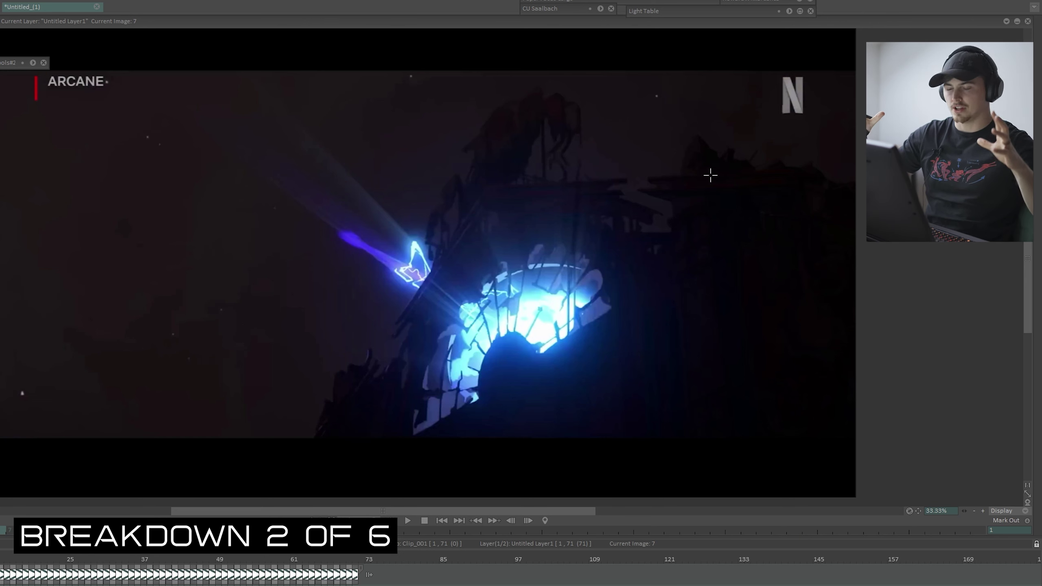
key(Right)
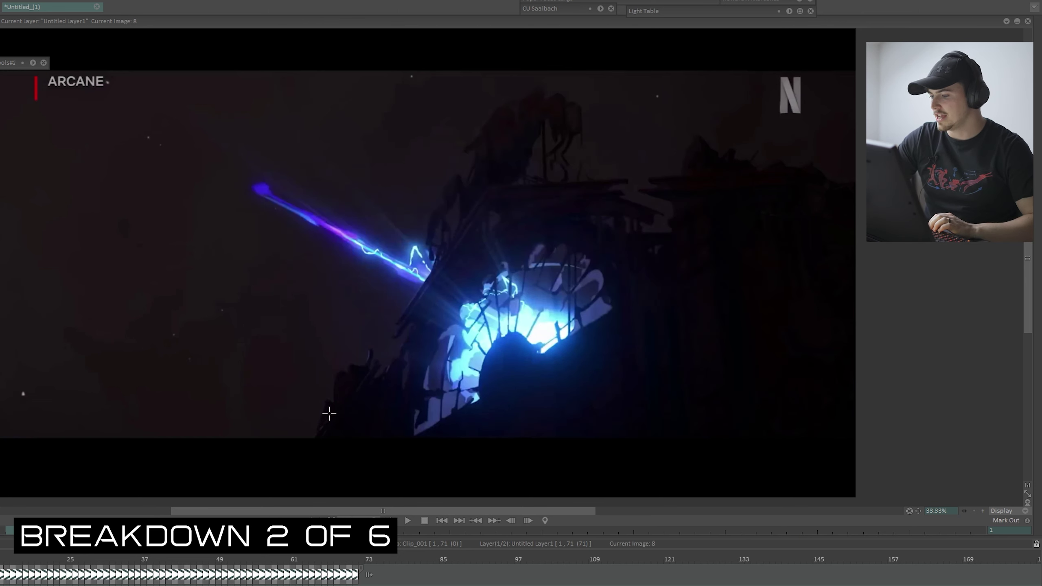
mouse_move(329, 414)
mouse_down()
mouse_move(372, 353)
mouse_move(410, 324)
mouse_move(442, 243)
mouse_move(685, 182)
mouse_move(856, 198)
mouse_up()
key(ctrl+z)
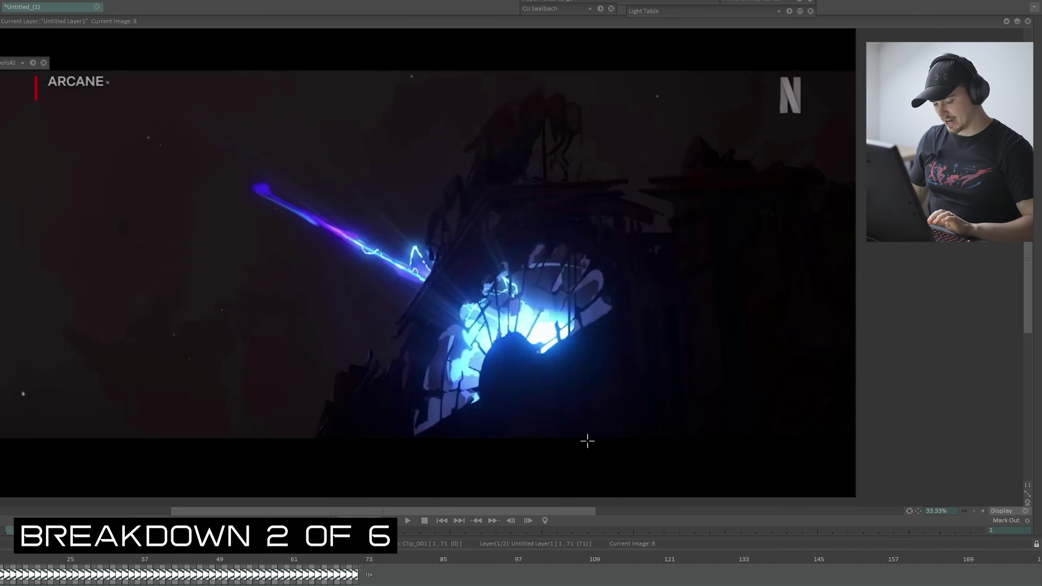
- Flip through the frames following frame 8 to examine the beam's growth, and return to frame 7
key(Right)
key(Right)
key(Left)
key(Left)
key(Left)
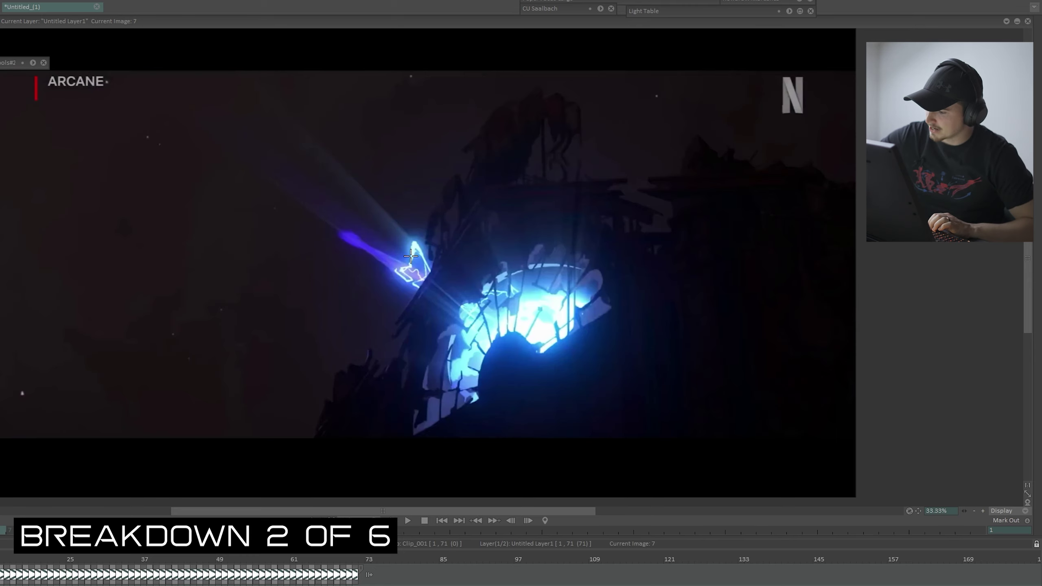
- On frame 7, try tracing the lightning outline, undo it, and try an arrow along the purple beam before advancing to frame 8
mouse_move(407, 262)
mouse_down()
mouse_move(409, 235)
mouse_move(435, 267)
mouse_move(440, 219)
mouse_move(400, 253)
mouse_move(388, 217)
mouse_move(381, 246)
mouse_up()
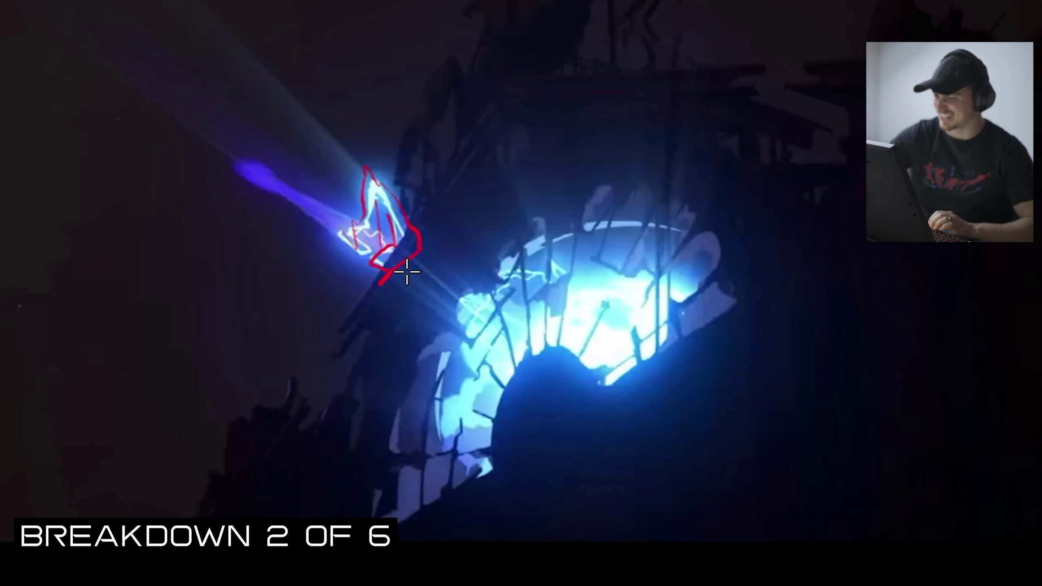
key(ctrl+z)
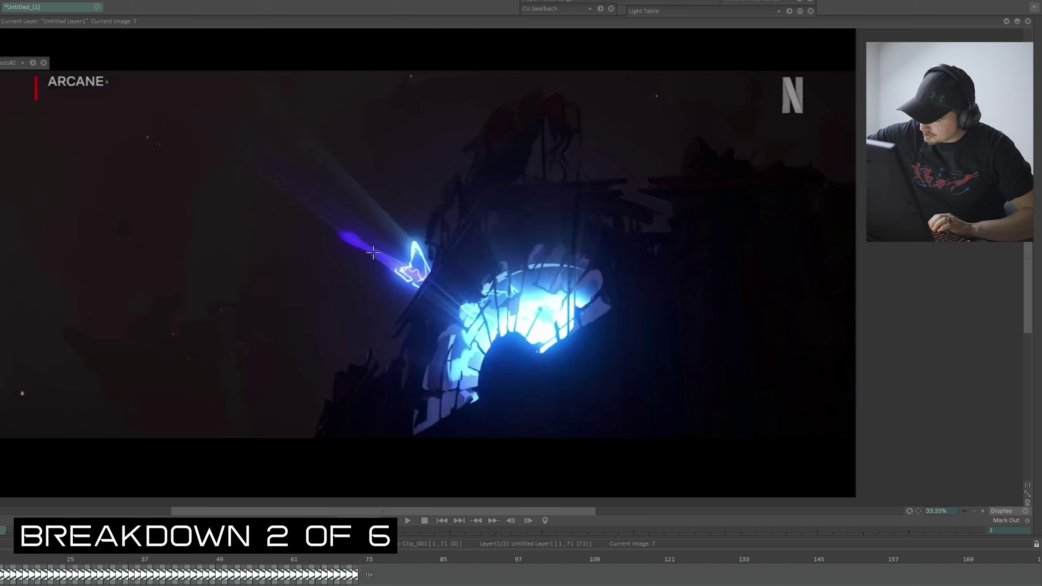
drag(373, 252, 500, 337)
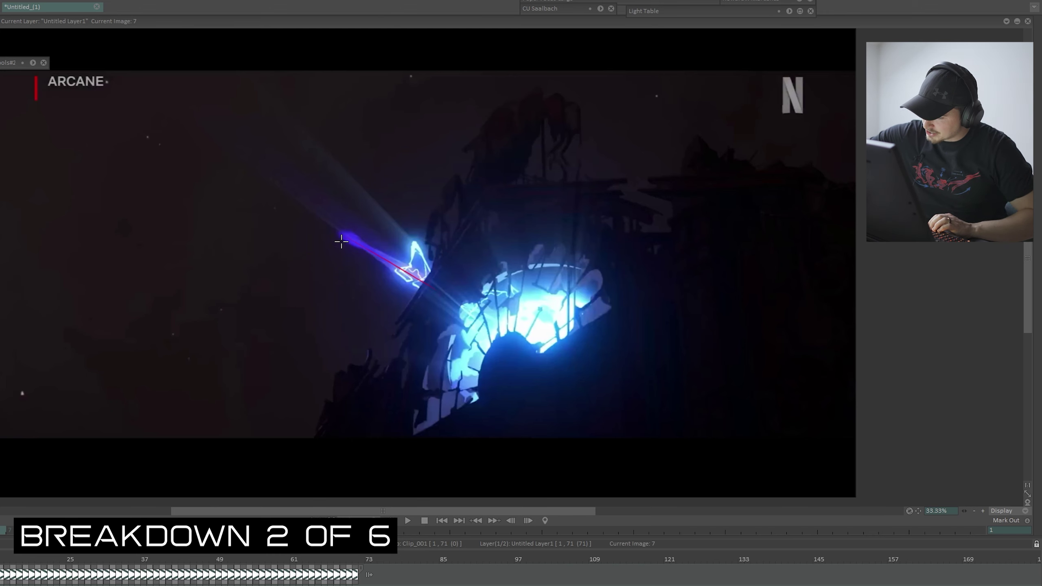
drag(347, 248, 368, 235)
key(Right)
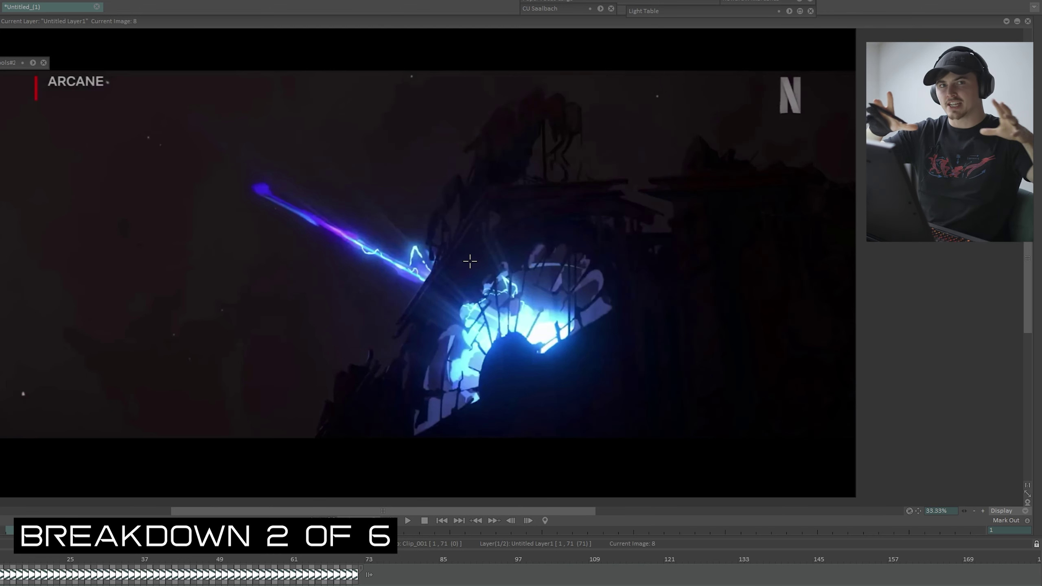
- Trace the lightning outline on frame 7 in red again and flip between frames 7 and 8 to compare its shape
key(Left)
mouse_move(407, 288)
mouse_down()
mouse_move(412, 252)
mouse_move(430, 267)
mouse_up()
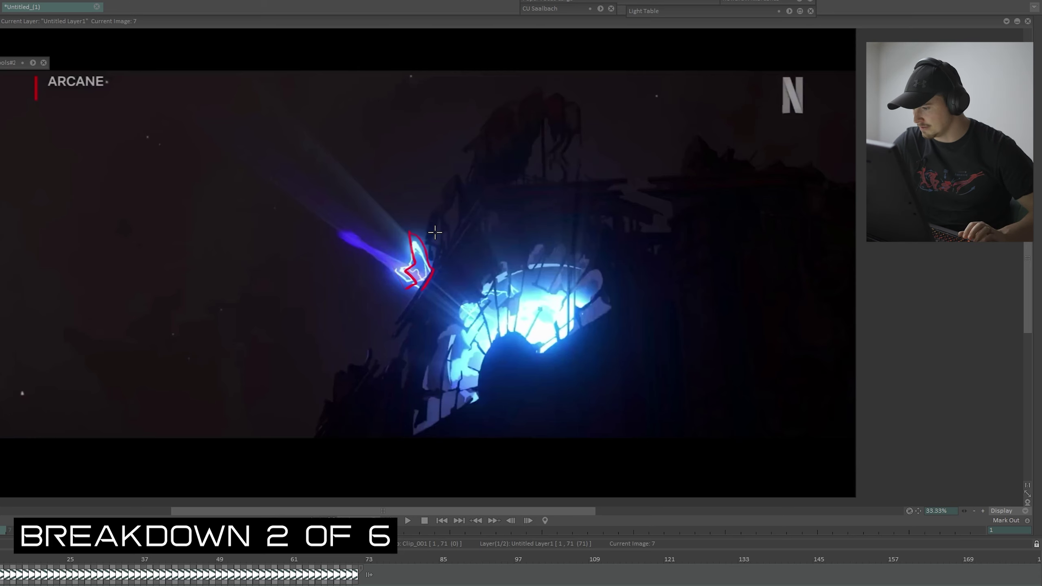
key(Right)
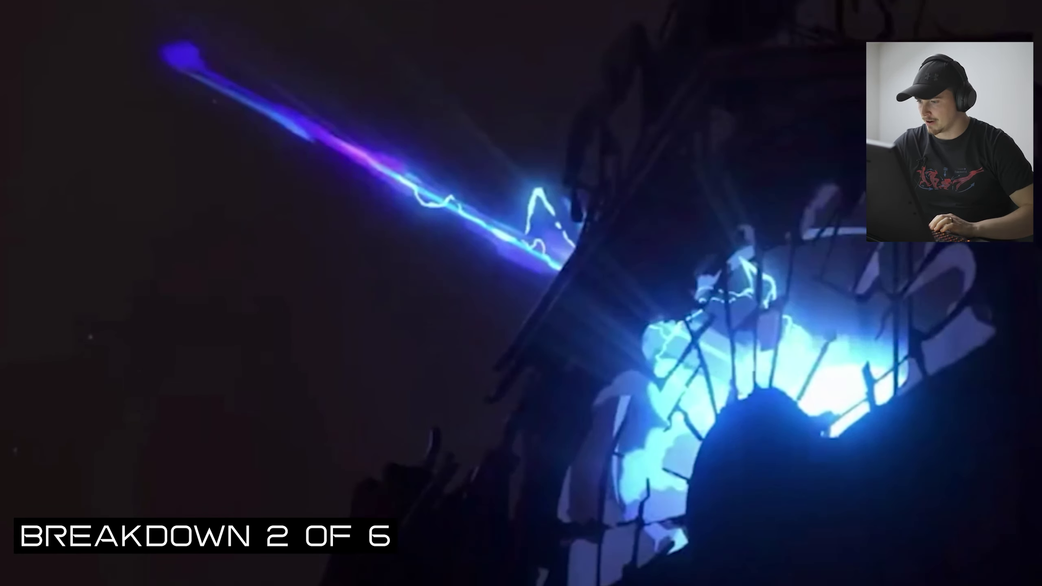
key(Left)
key(Right)
key(Left)
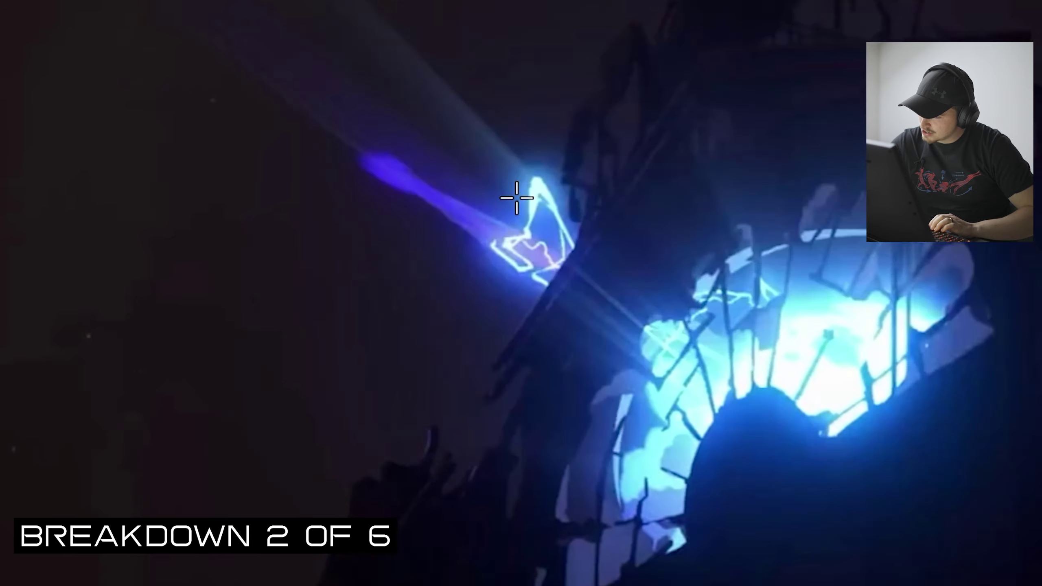
- On frame 8, draw a red jagged line along the beam and a pointed peak around the lightning beside the ruin
key(Right)
mouse_move(389, 176)
mouse_down()
mouse_move(448, 225)
mouse_move(459, 205)
mouse_move(481, 240)
mouse_move(531, 260)
mouse_up()
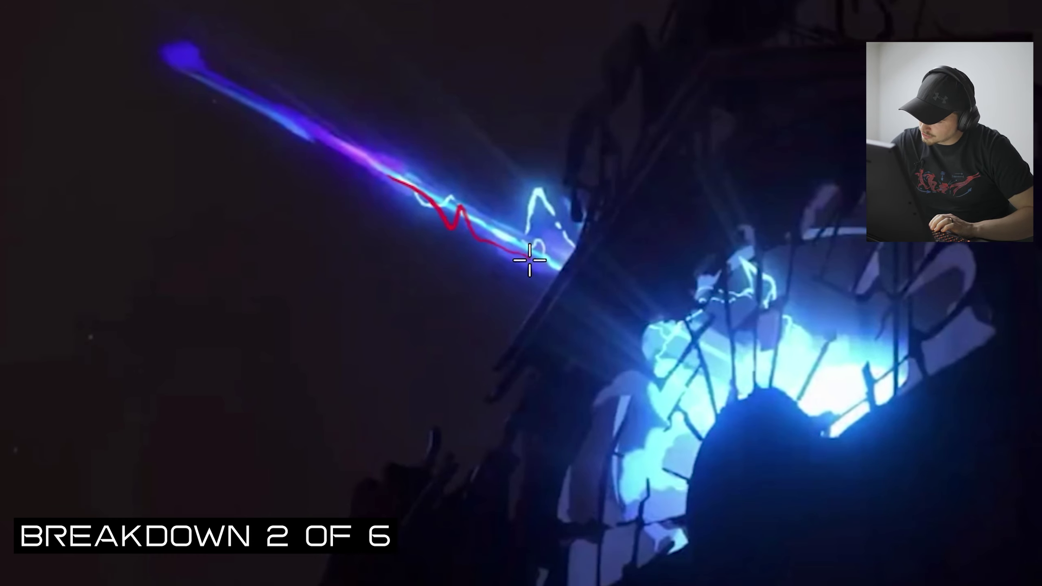
drag(518, 220, 578, 243)
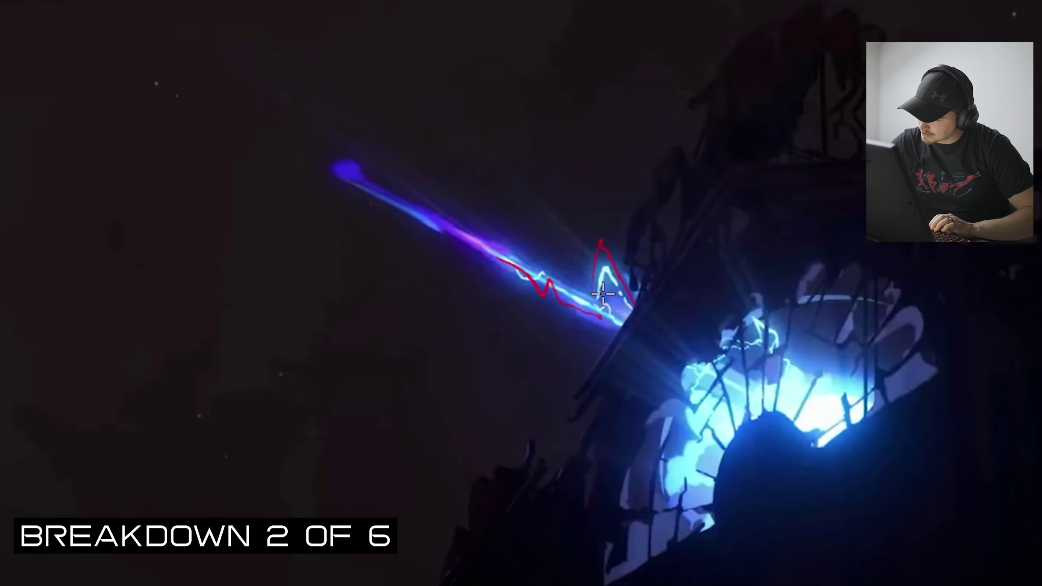
- Flip between neighbouring frames to compare the lightning and draw a red jagged line along the beam on frame 9
key(Right)
key(Right)
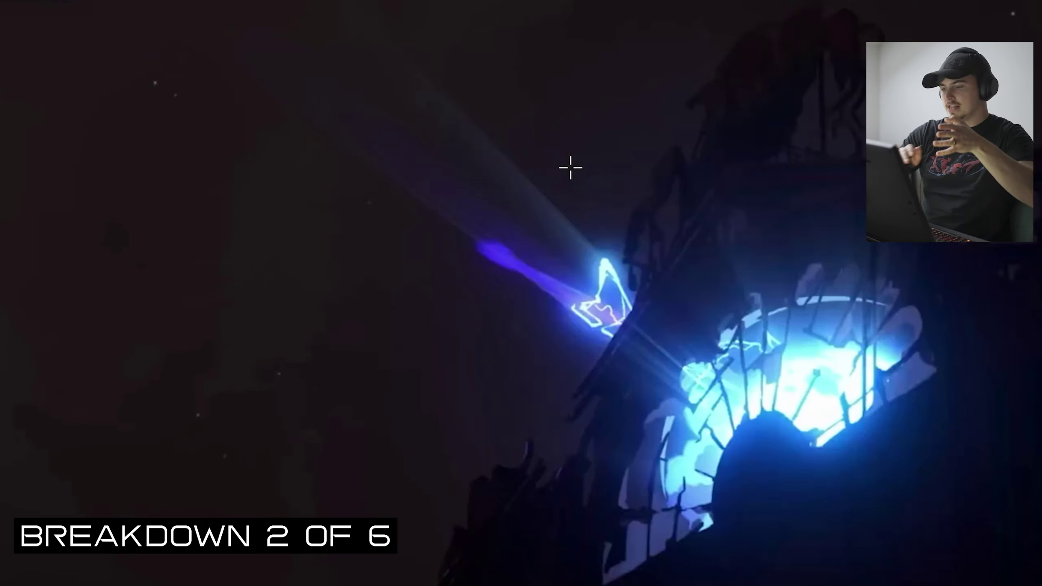
key(Left)
key(Left)
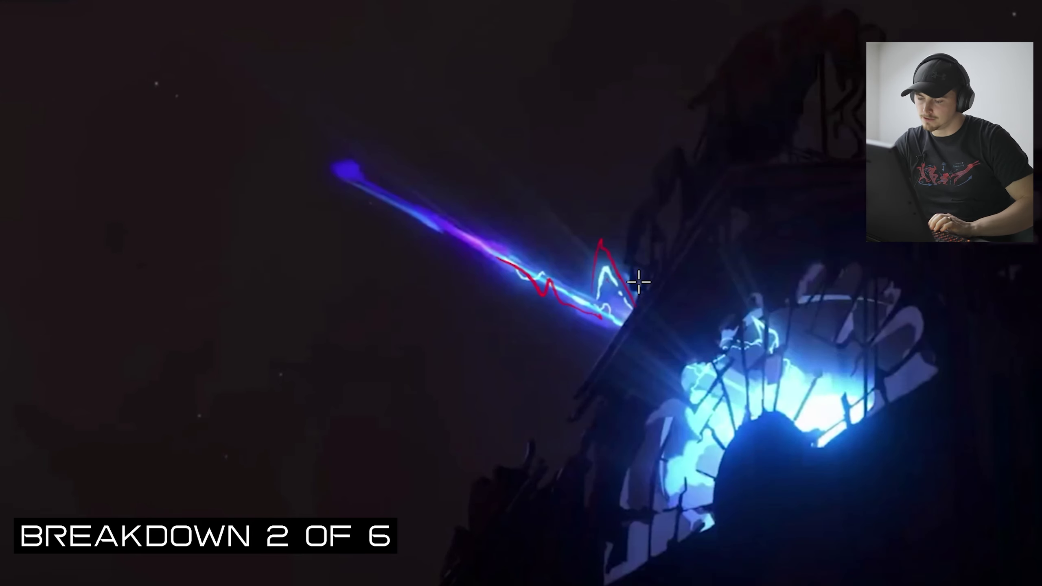
key(Right)
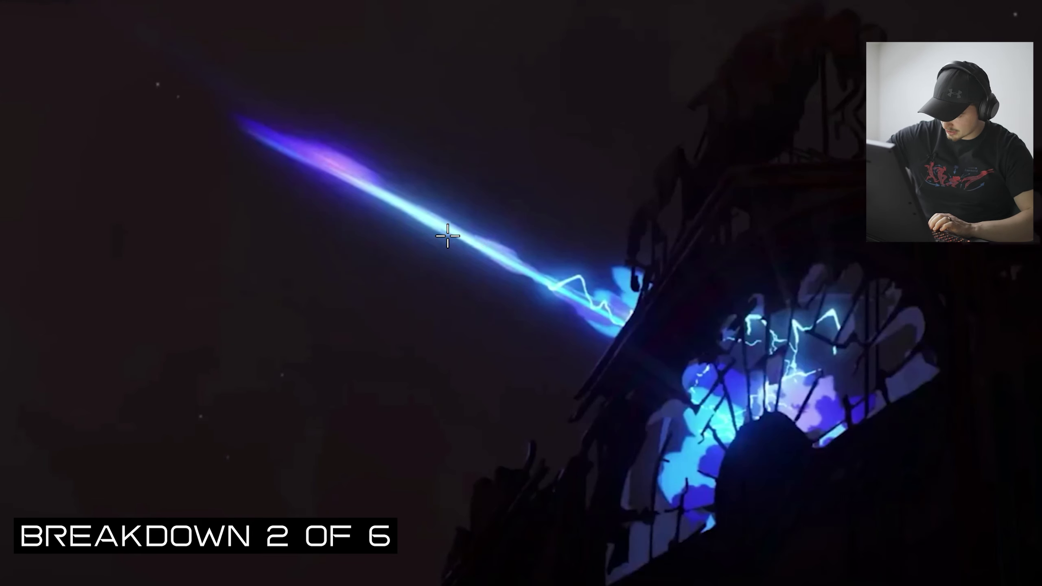
mouse_move(450, 235)
mouse_down()
mouse_move(537, 287)
mouse_move(574, 266)
mouse_move(627, 334)
mouse_up()
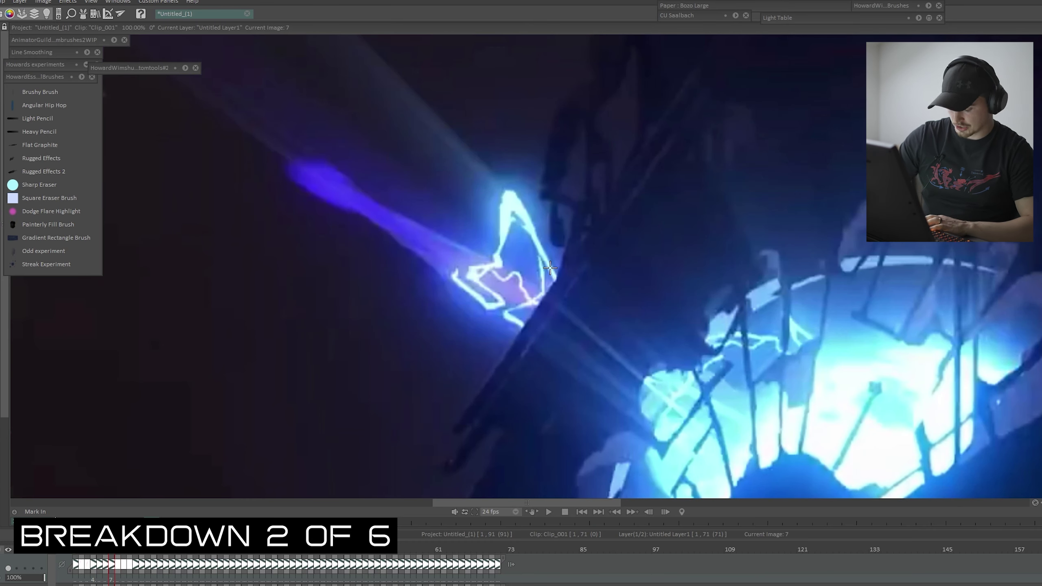
- Clear the red lightning strokes from frames 8, 9 and 10 and try another stroke beside the beam
key(Right)
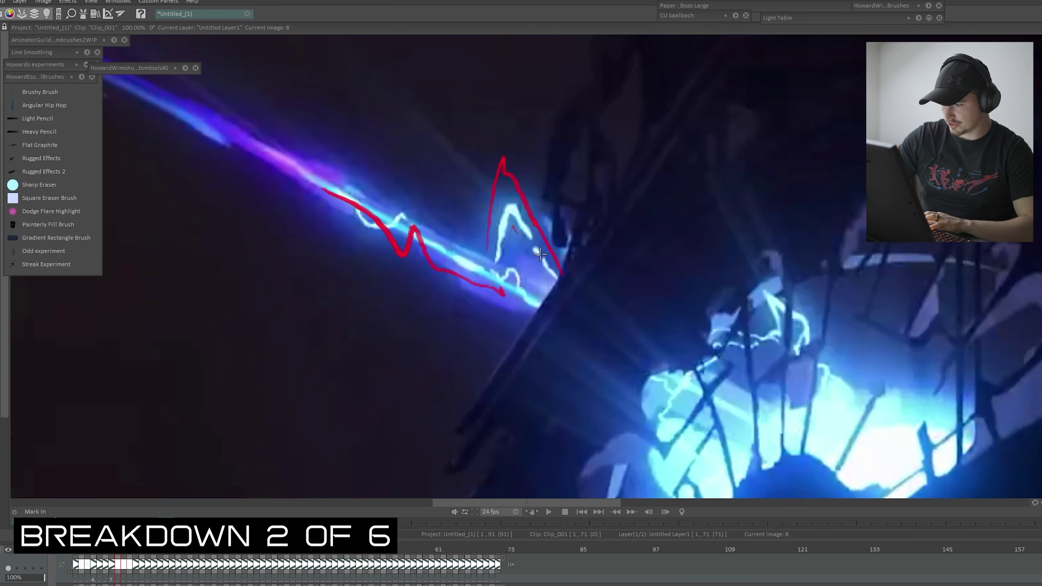
key(BackSpace)
key(Right)
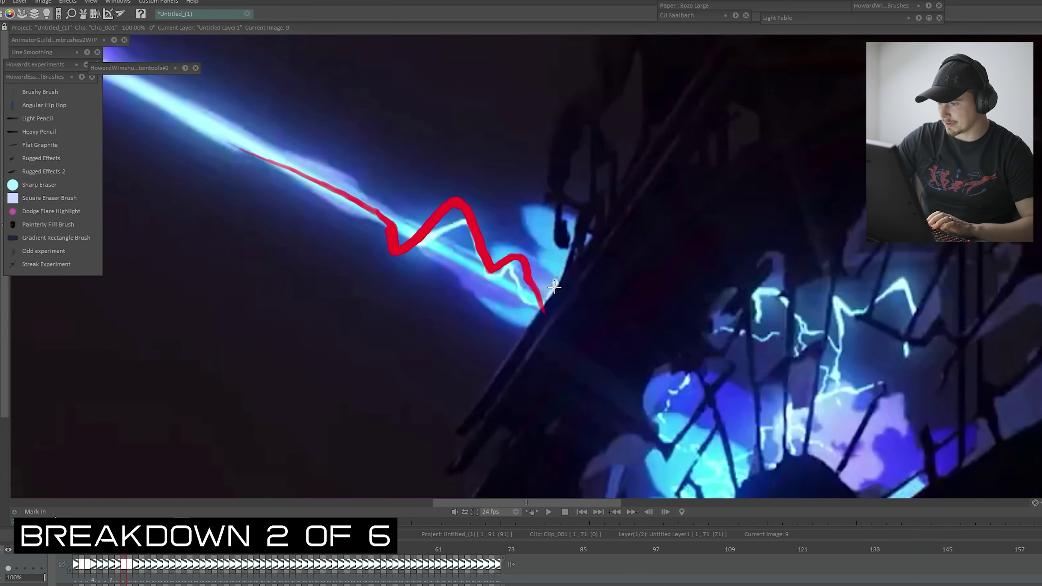
key(BackSpace)
key(Right)
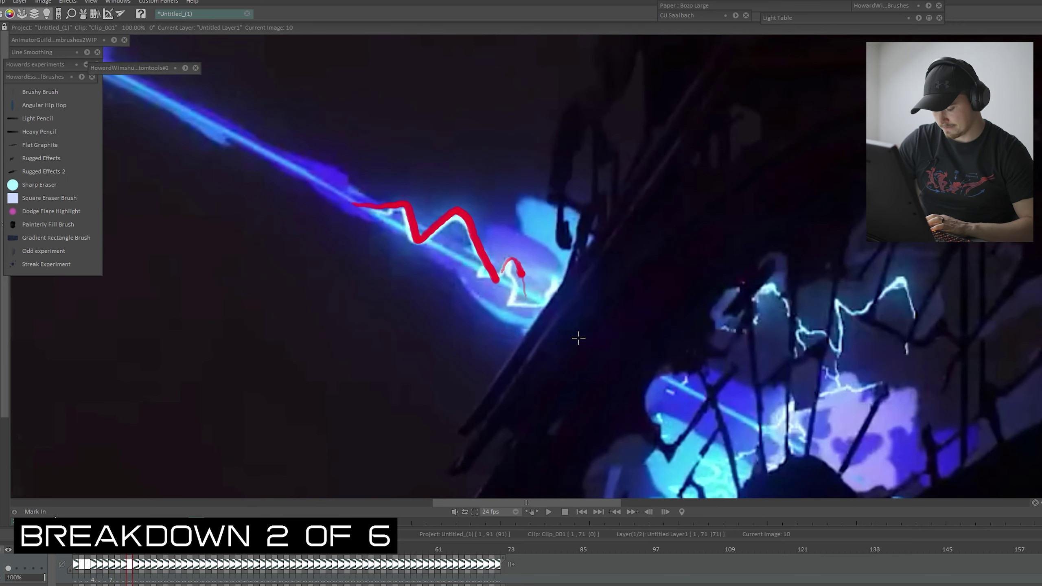
key(BackSpace)
mouse_move(491, 294)
mouse_down()
mouse_move(395, 246)
mouse_move(393, 264)
mouse_move(419, 242)
mouse_up()
- Draw a large jagged red lightning bolt in the dark area below the beam on frame 16
key(Right)
key(Right)
key(Right)
key(Right)
key(Right)
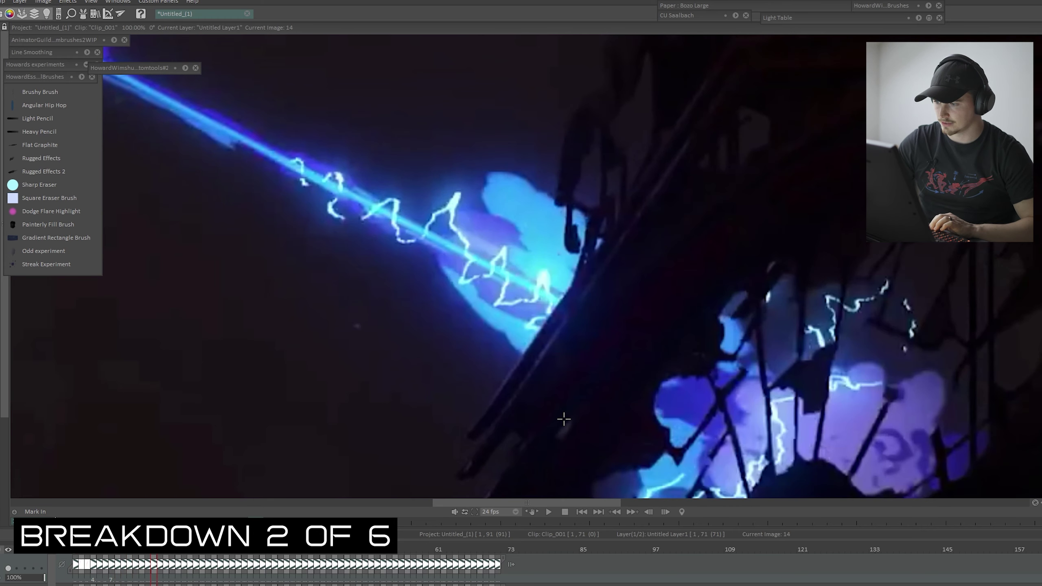
key(Right)
drag(139, 275, 295, 352)
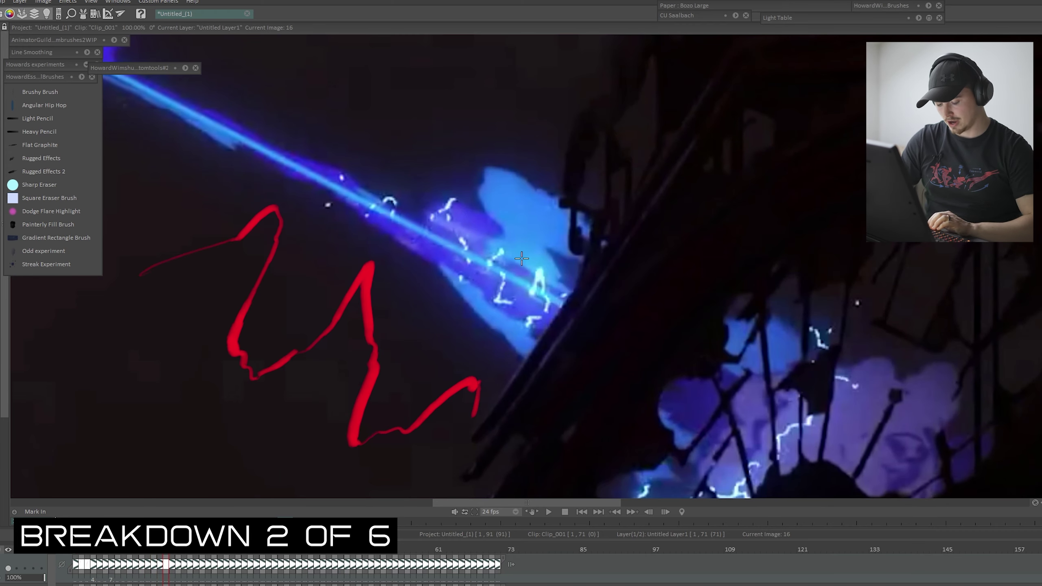
- With the light table on, try a red arrow above the bolt on frame 18, undoing it and the short stroke before it
mouse_move(316, 238)
mouse_down()
mouse_move(219, 187)
mouse_move(216, 146)
mouse_move(138, 154)
mouse_up()
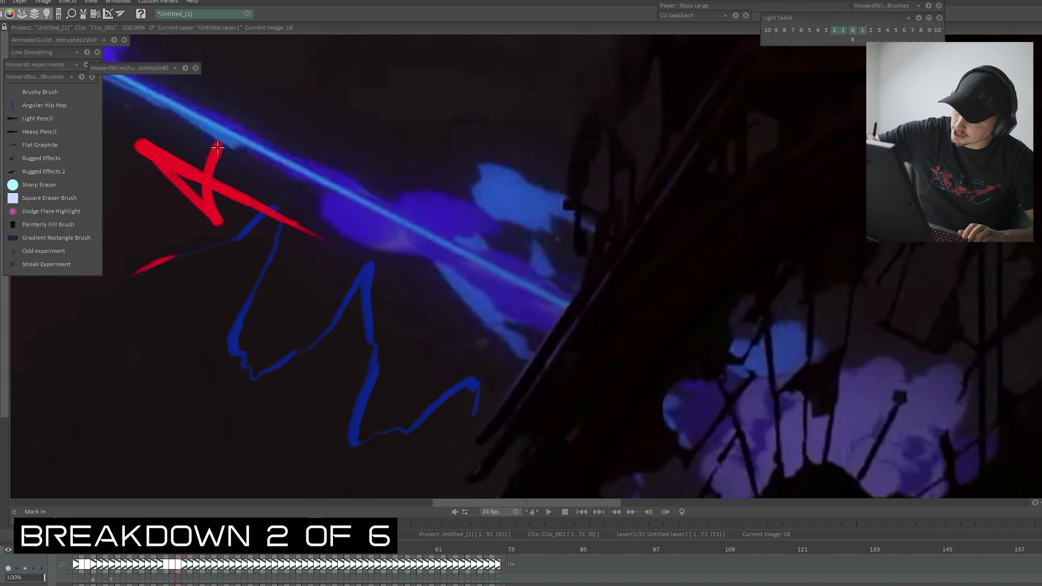
key(ctrl+z)
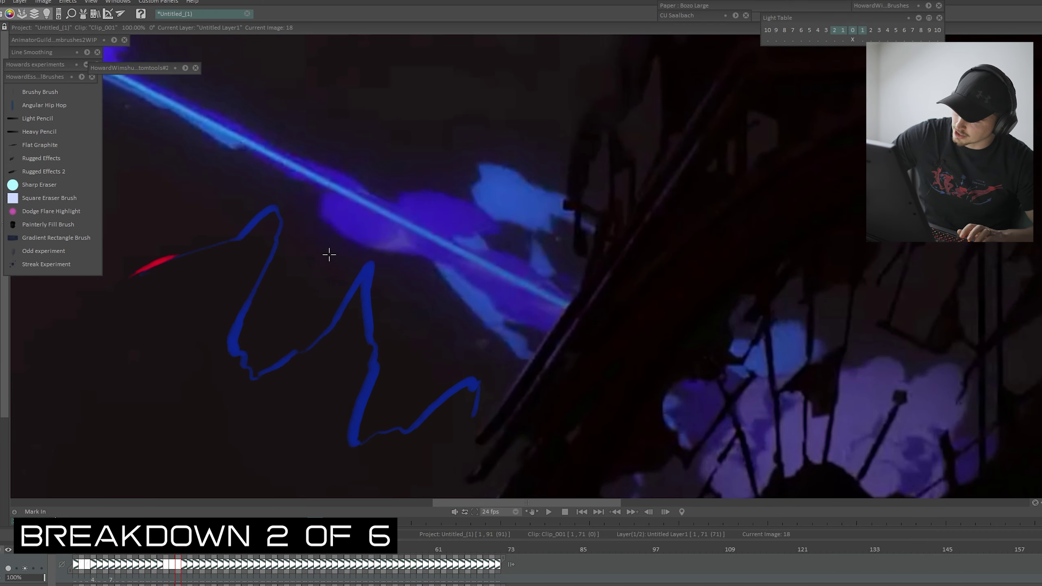
key(ctrl+z)
- Redraw the bolt as separate broken segments on frame 18 and as thinner, offset fragments on frame 19
mouse_move(197, 248)
mouse_down()
mouse_move(258, 369)
mouse_move(366, 292)
mouse_move(333, 453)
mouse_move(468, 373)
mouse_move(480, 371)
mouse_move(482, 421)
mouse_up()
drag(368, 250, 370, 271)
drag(275, 193, 274, 198)
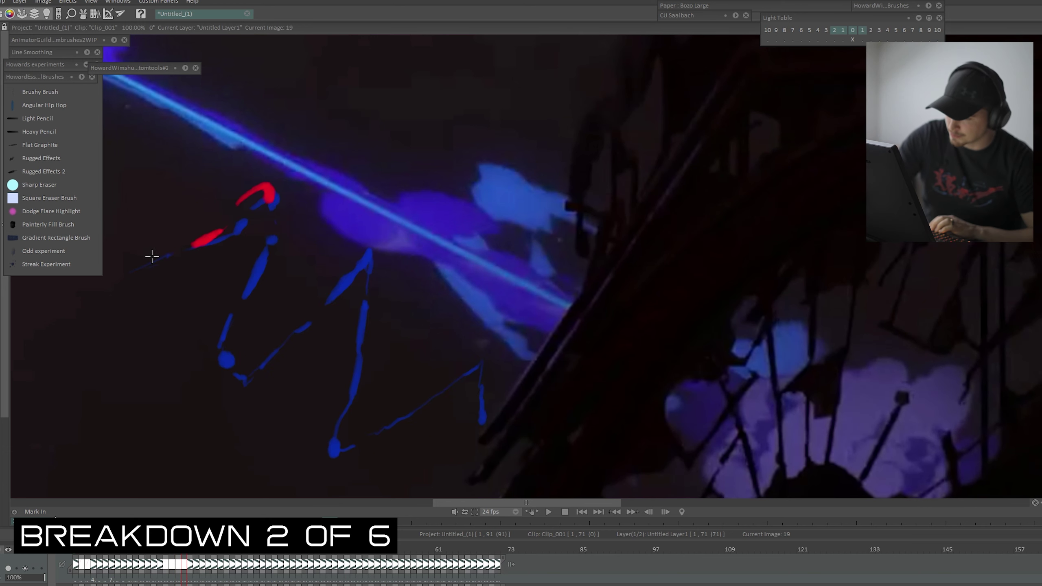
drag(152, 256, 130, 266)
drag(258, 248, 245, 288)
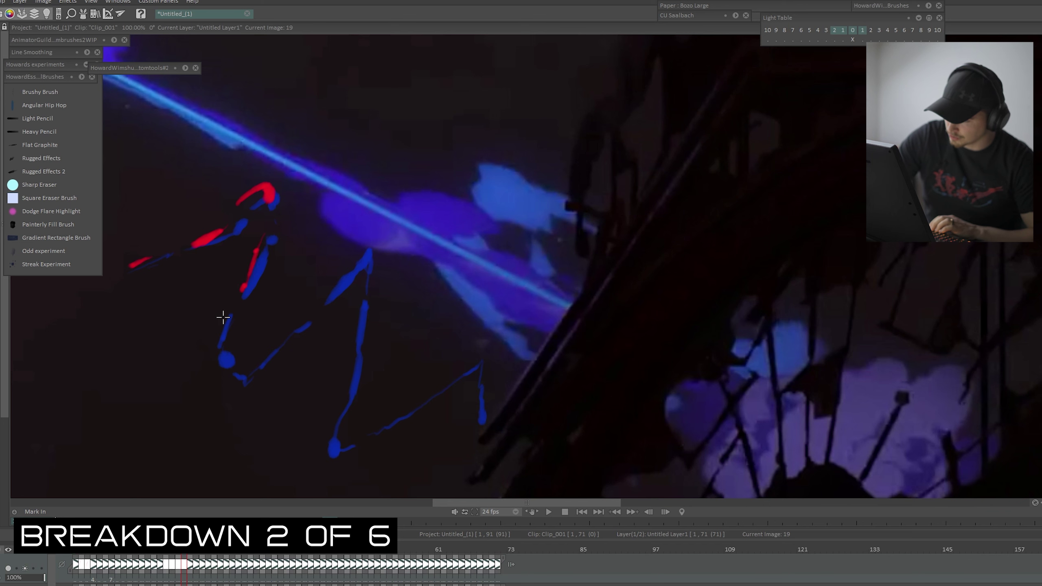
drag(218, 325, 226, 390)
drag(272, 346, 243, 379)
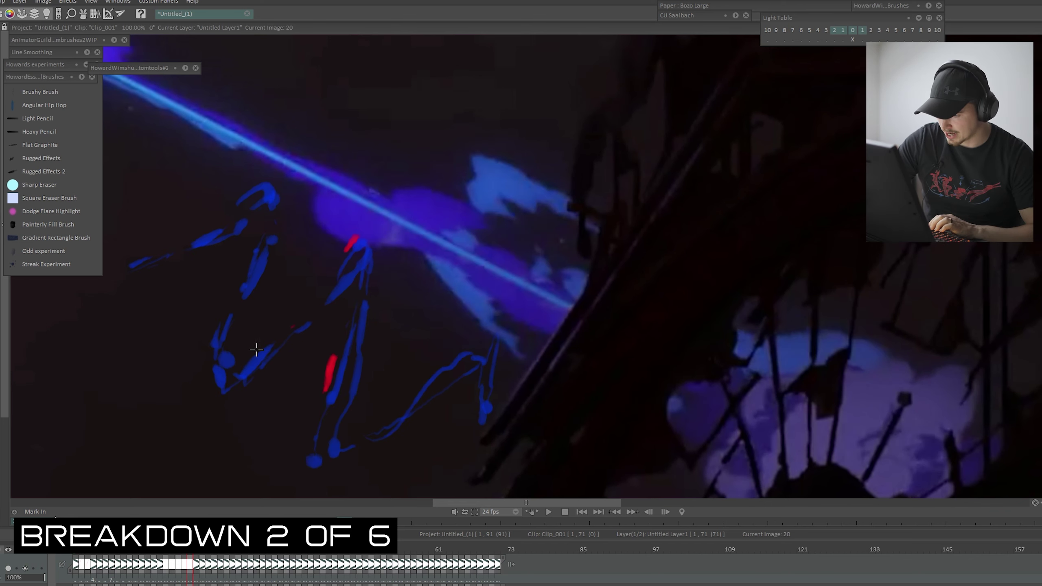
- Draw short red fragments along the outer side of the broken bolt on frame 20
mouse_move(258, 349)
mouse_down()
mouse_move(225, 350)
mouse_move(251, 288)
mouse_move(209, 378)
mouse_up()
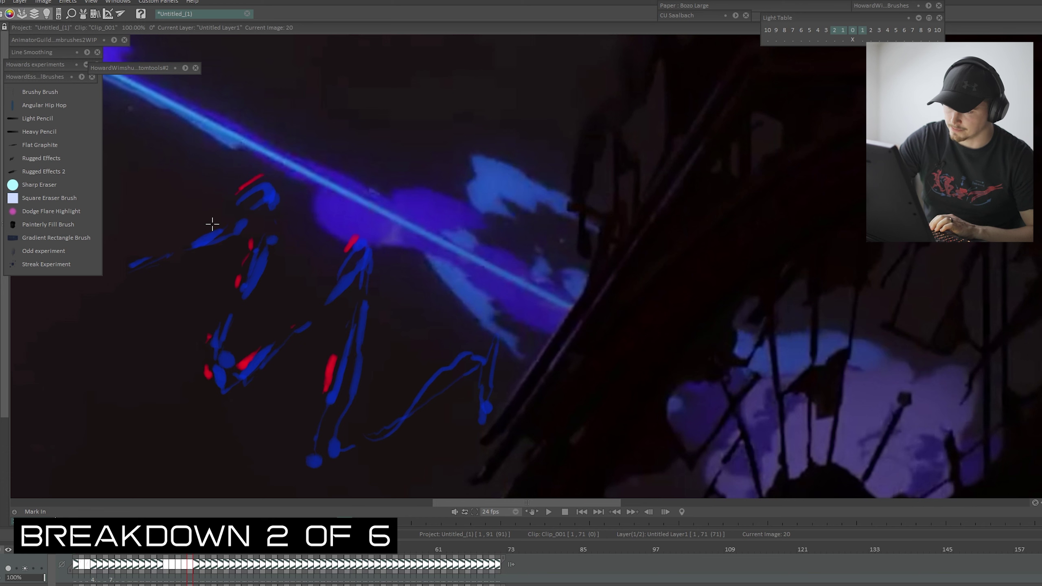
drag(211, 228, 192, 237)
drag(144, 254, 128, 263)
drag(305, 451, 302, 460)
drag(391, 413, 417, 375)
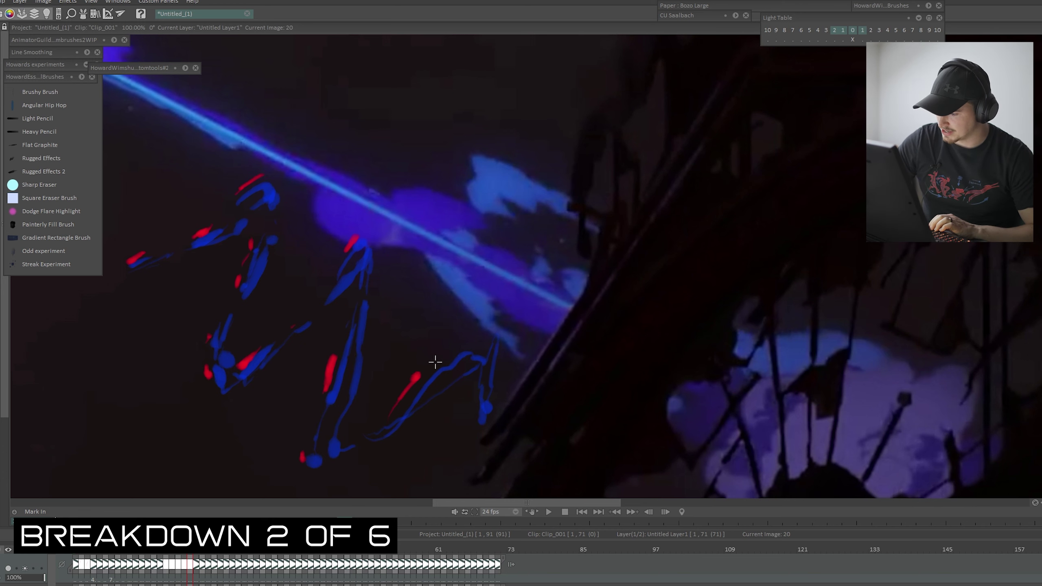
- Add small red dots for the last sparks of the bolt on frame 21 and switch off the light table
key(Right)
click(347, 238)
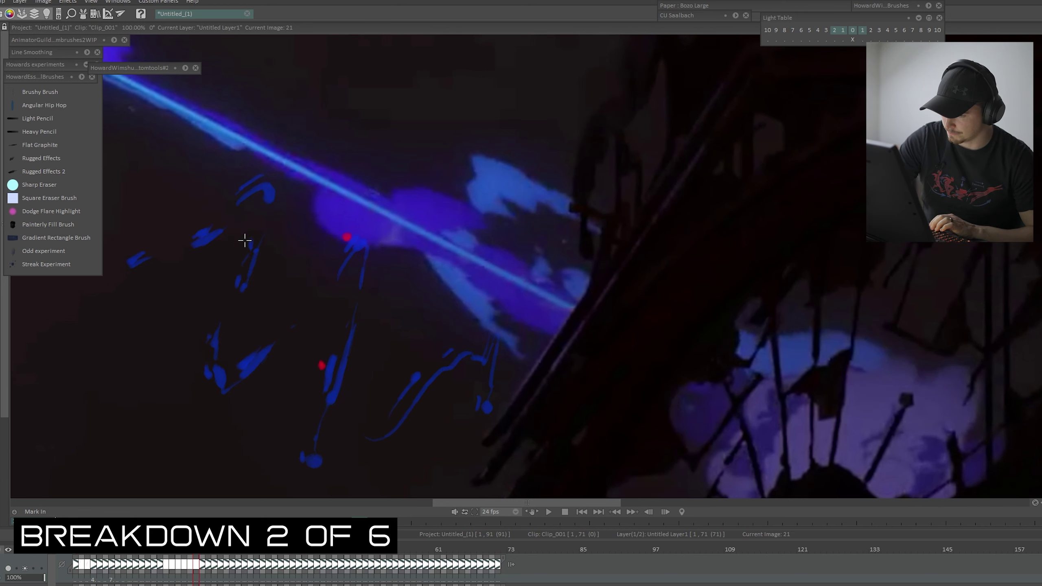
click(444, 349)
click(24, 569)
- Flip back and forth through the drawn frames up to frame 22 to examine how the bolt breaks apart
key(Left)
key(Left)
key(Left)
key(Left)
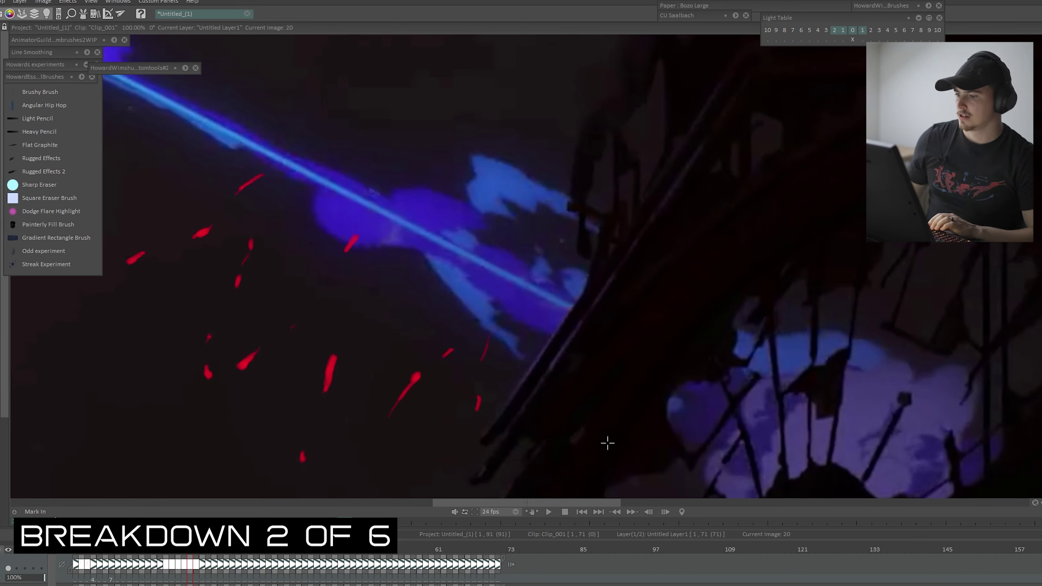
key(Right)
key(Right)
key(Right)
key(Right)
key(Right)
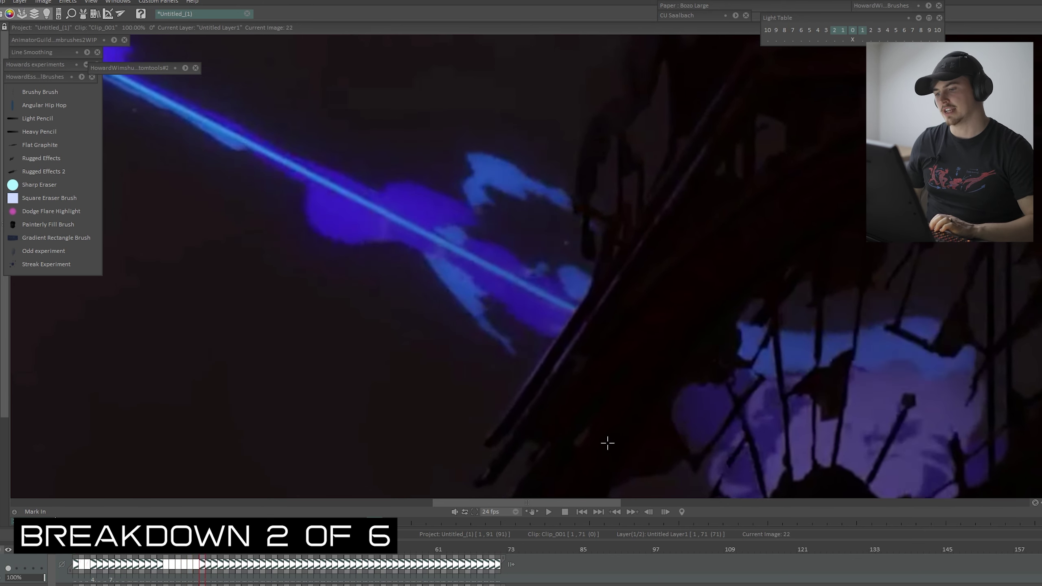
key(Left)
key(Left)
key(Left)
key(Left)
key(Right)
key(Right)
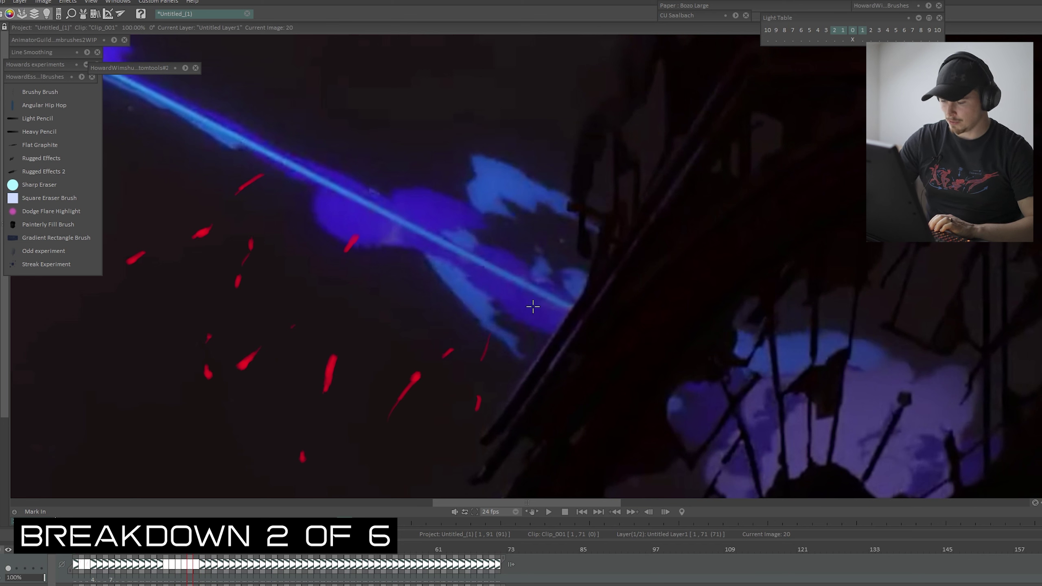
- Flip repeatedly through the drawn frames 16 to 21 to examine how the red bolt fragments shrink into dots
key(e)
mouse_move(535, 361)
mouse_down()
mouse_move(468, 430)
mouse_move(492, 394)
mouse_move(472, 388)
mouse_move(475, 415)
mouse_up()
key(Left)
key(Left)
key(Left)
key(Left)
key(Left)
key(Right)
key(Right)
key(Right)
key(Right)
key(Right)
key(Right)
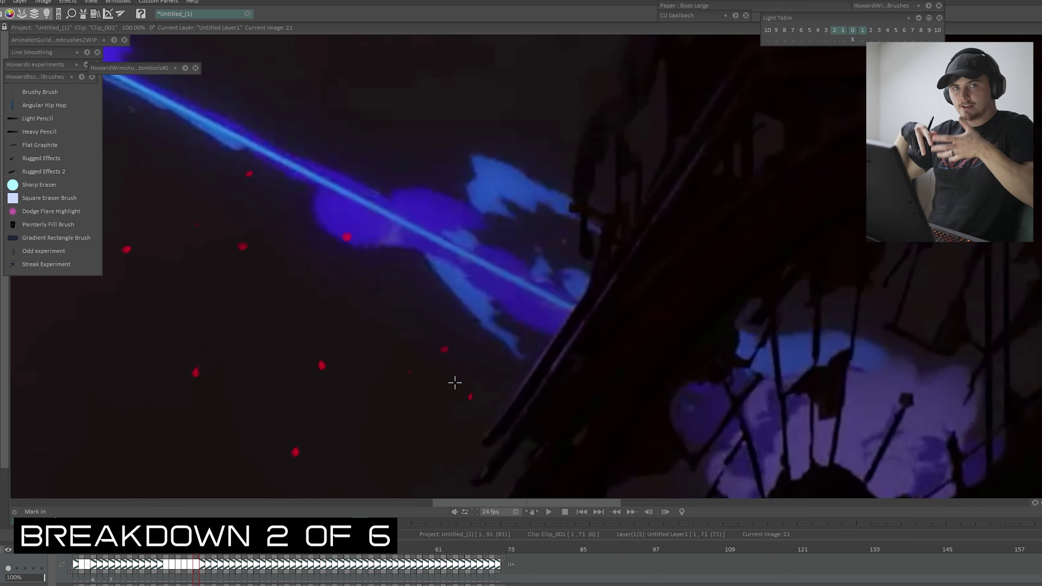
mouse_move(454, 381)
mouse_down()
mouse_move(403, 486)
mouse_move(470, 396)
mouse_up()
key(Left)
key(Left)
key(Left)
key(Left)
key(Left)
key(Right)
key(Right)
key(Right)
key(Right)
key(Right)
key(Right)
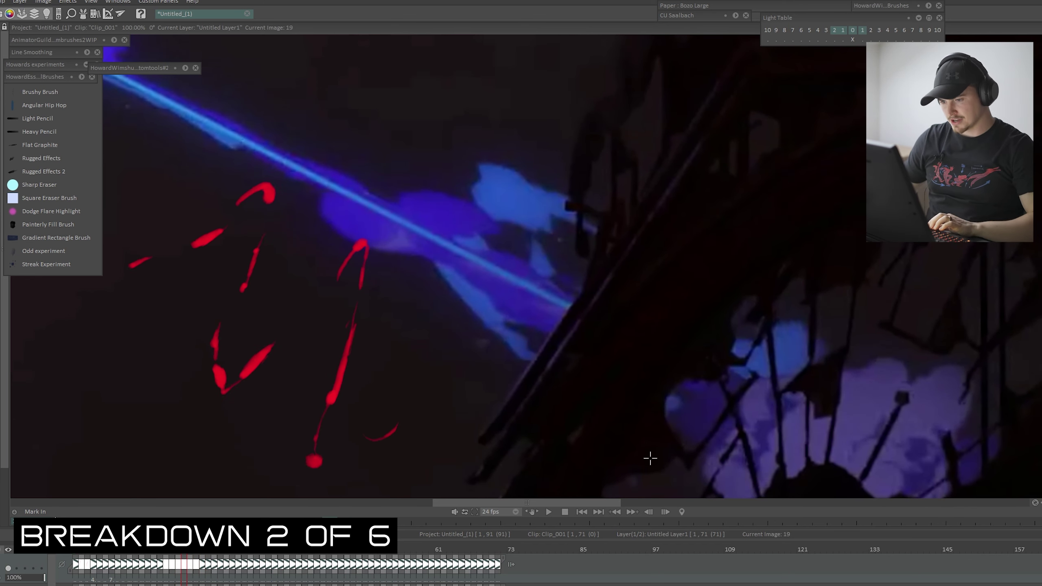
key(Left)
key(Left)
key(Left)
key(Left)
key(Left)
key(Right)
key(Right)
key(Right)
key(Right)
key(Right)
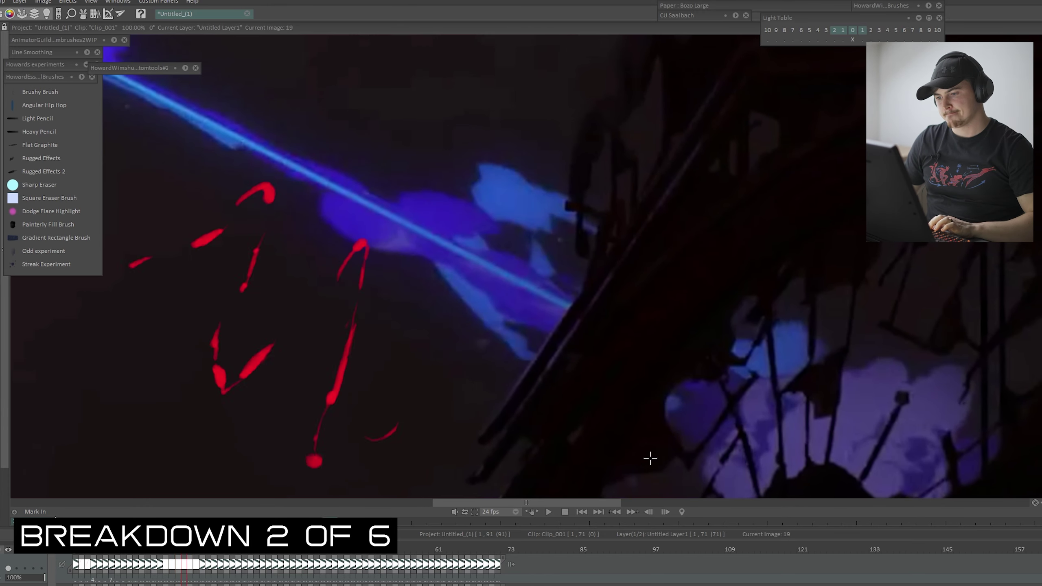
- Trace the small white lightning fragments beside the beam on frame 16 and try a straight red stroke along the beam on frame 17
key(Left)
key(Left)
key(Left)
key(Left)
key(Left)
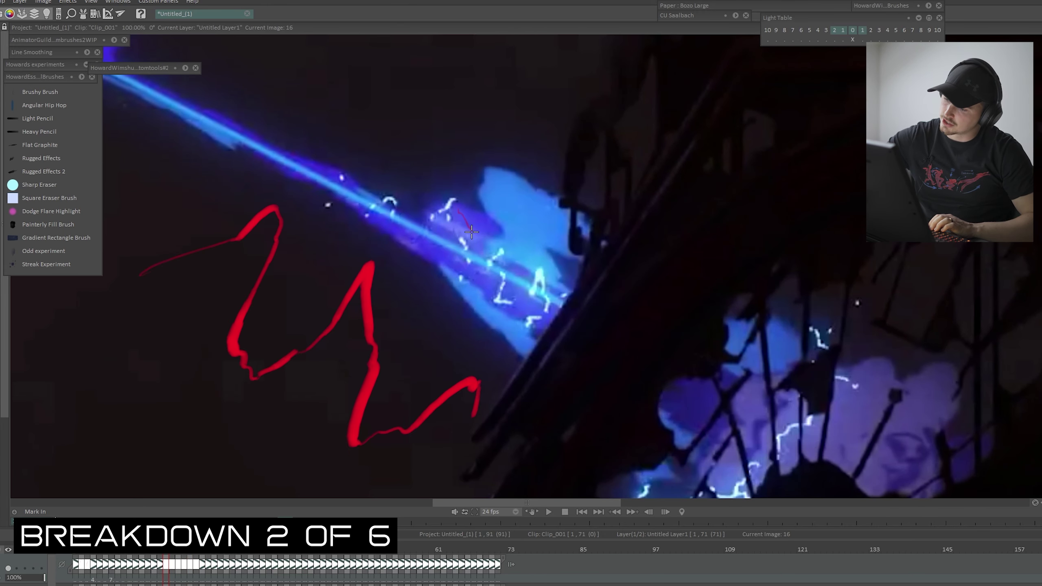
drag(472, 232, 473, 281)
drag(513, 246, 510, 287)
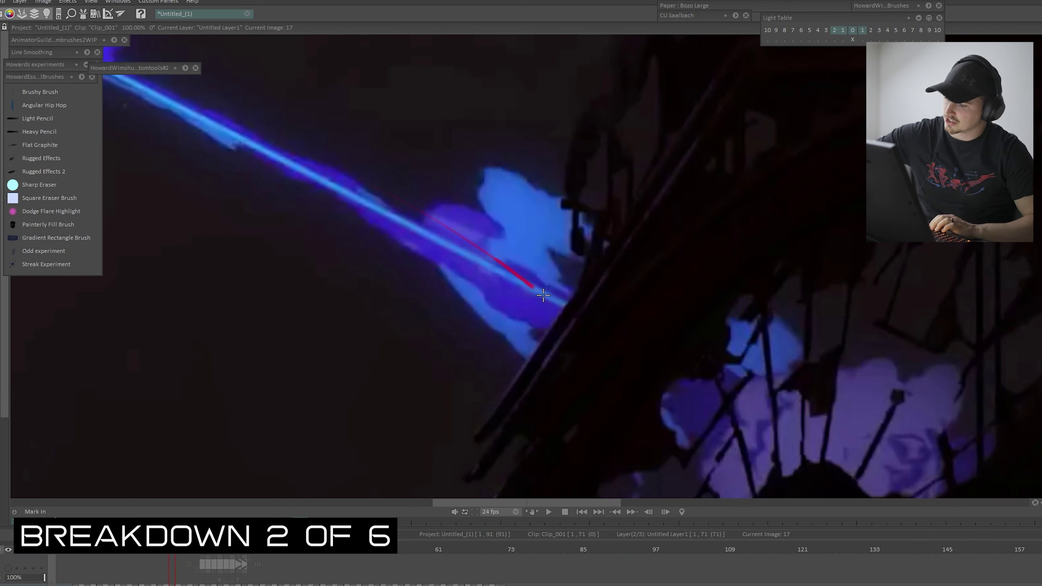
drag(535, 290, 576, 322)
key(ctrl+z)
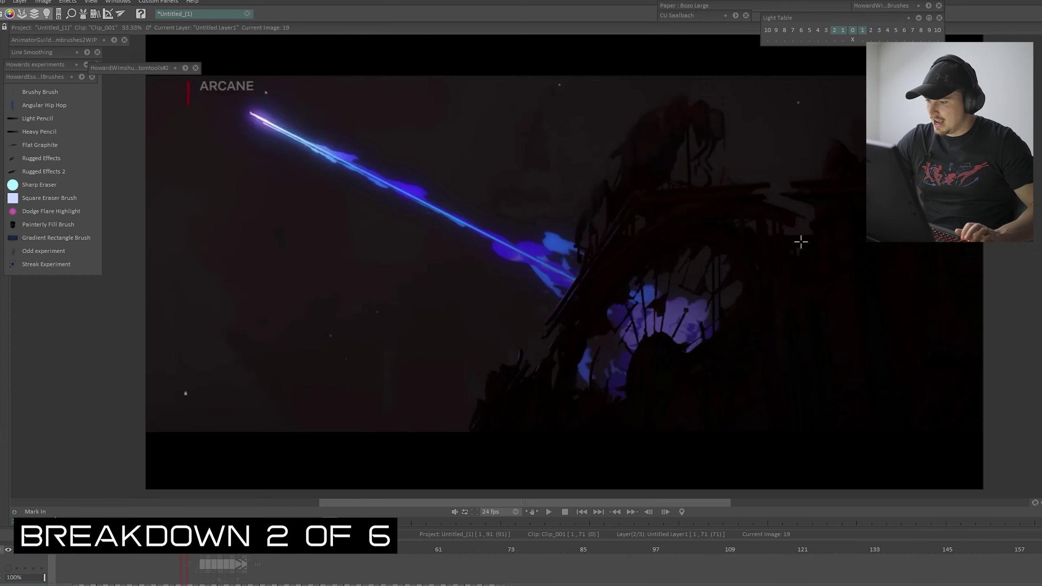
- Flip between the undrawn frames around 17 to 19 to examine the smoke shapes and glow at the beam's base
scroll(801, 242, up, 5)
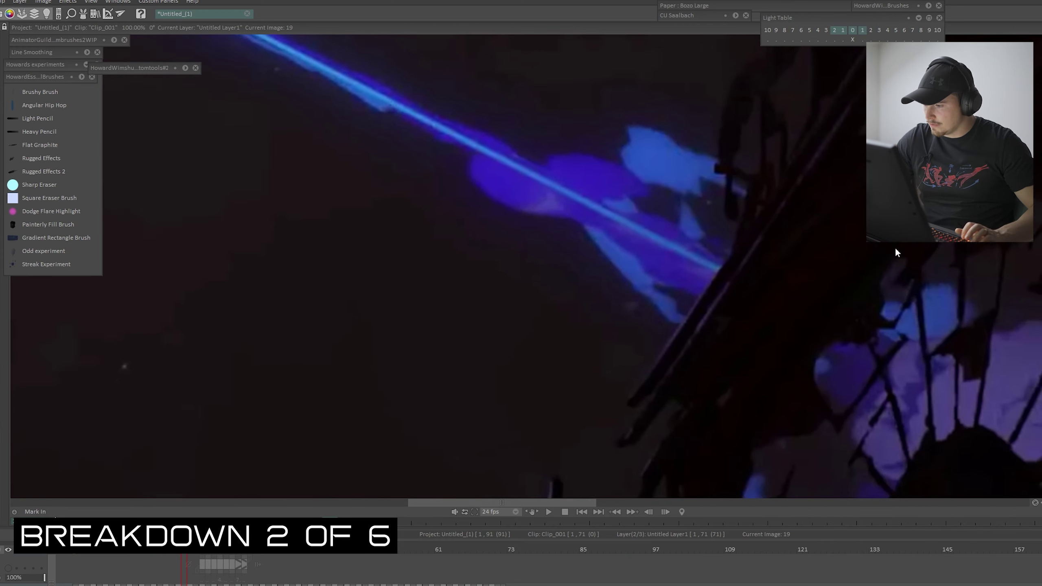
key(Left)
key(Left)
key(Left)
key(Left)
key(Left)
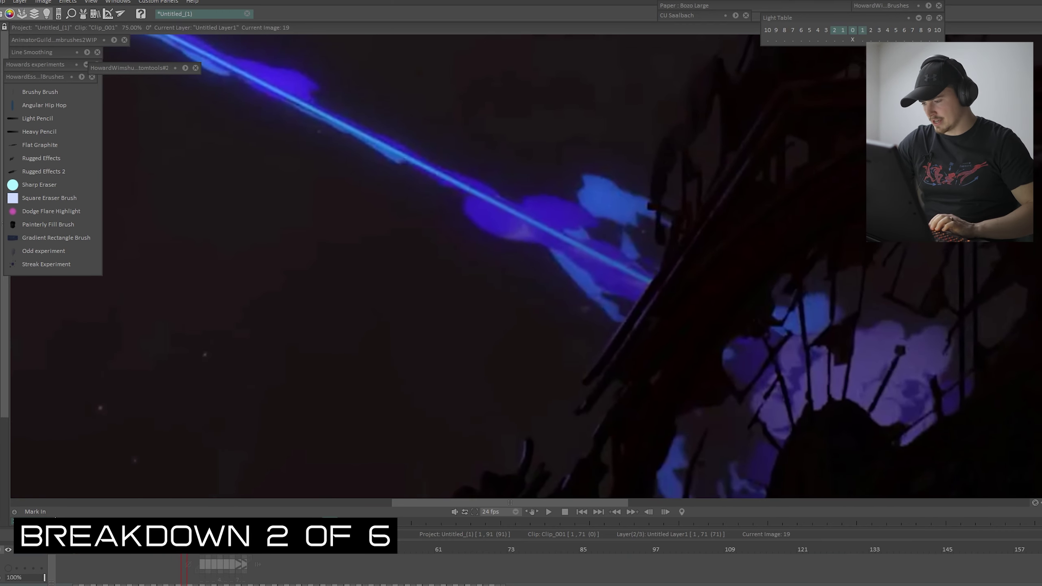
key(Right)
key(Right)
key(Right)
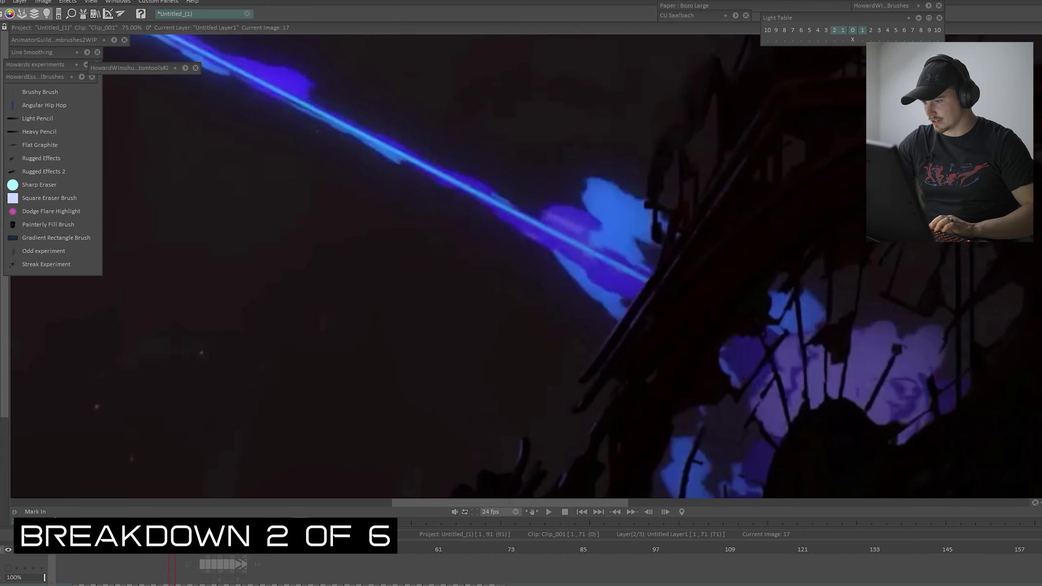
- Outline the blue smoke at the beam's base and draw a long red arrow to its tip on frame 17, undoing both
mouse_move(625, 255)
mouse_down()
mouse_move(581, 232)
mouse_move(583, 180)
mouse_move(678, 225)
mouse_move(647, 264)
mouse_move(717, 360)
mouse_up()
key(minus)
key(minus)
drag(569, 265, 433, 199)
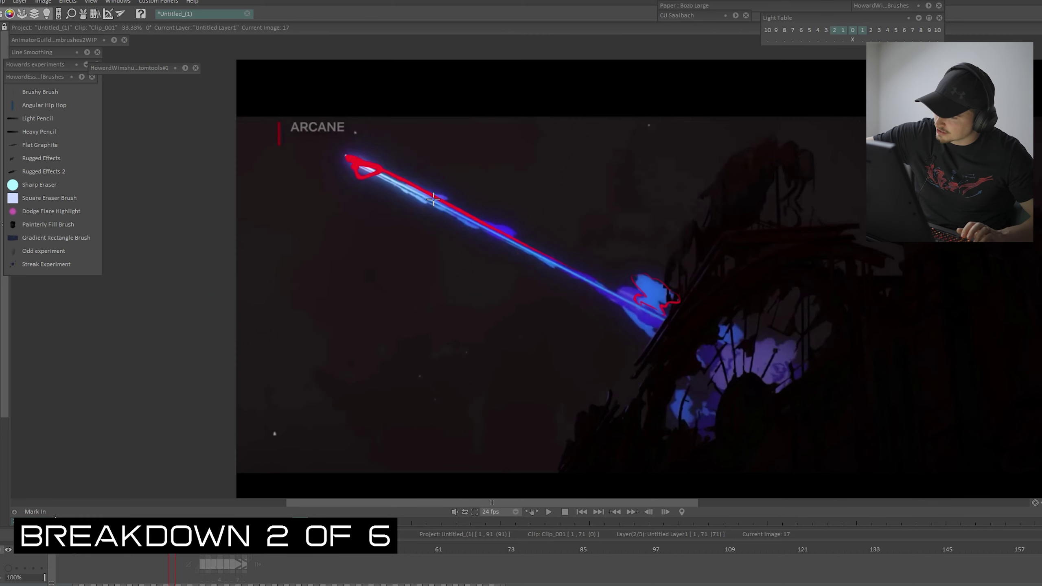
key(ctrl+z)
key(ctrl+z)
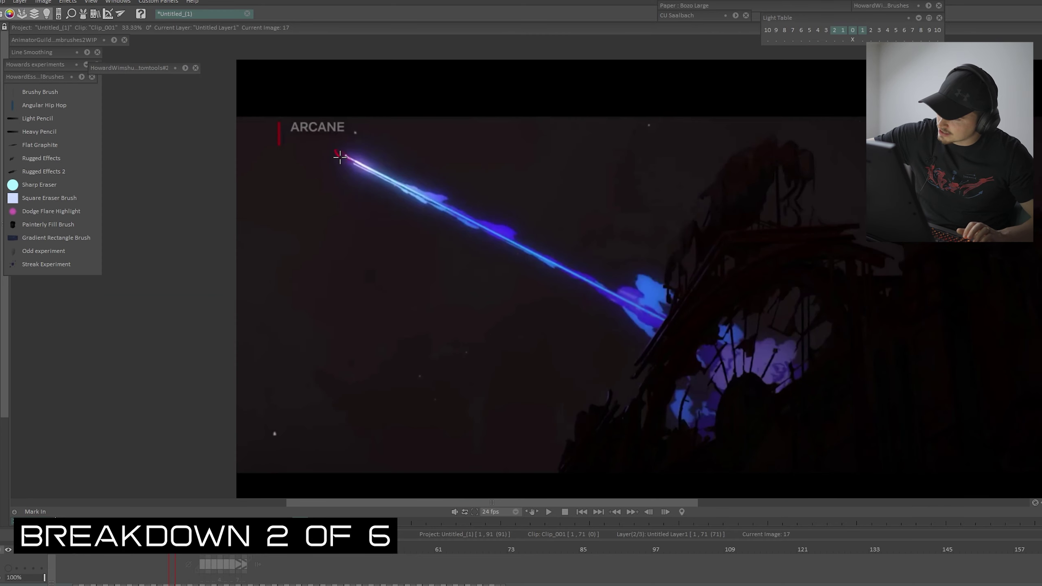
- Try short red marks at the beam's tip and at its base near the tower on frame 17, undoing each
drag(340, 157, 343, 146)
key(ctrl+z)
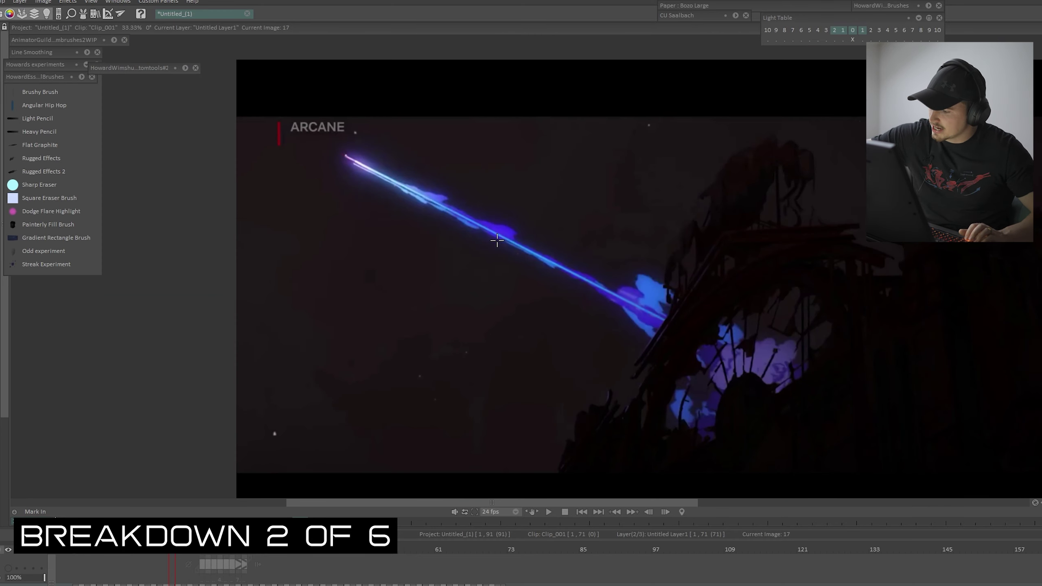
drag(658, 327, 698, 350)
key(ctrl+z)
- Step back to the early frames and flip between about 8 and 12 to examine how the beam shoots out of the tower
key(Left)
key(Left)
key(Left)
key(Left)
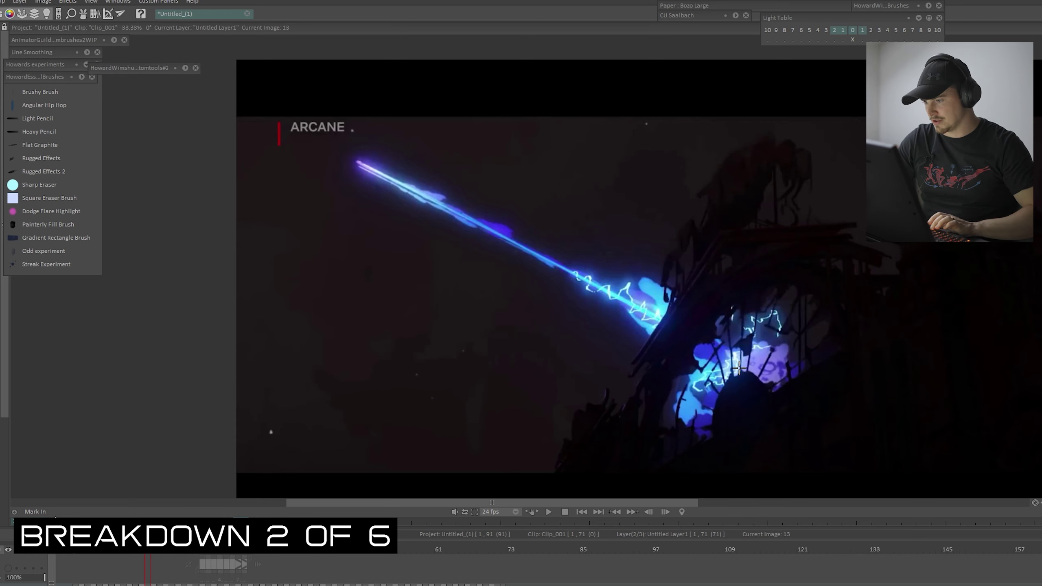
key(Left)
key(Left)
key(Left)
key(Left)
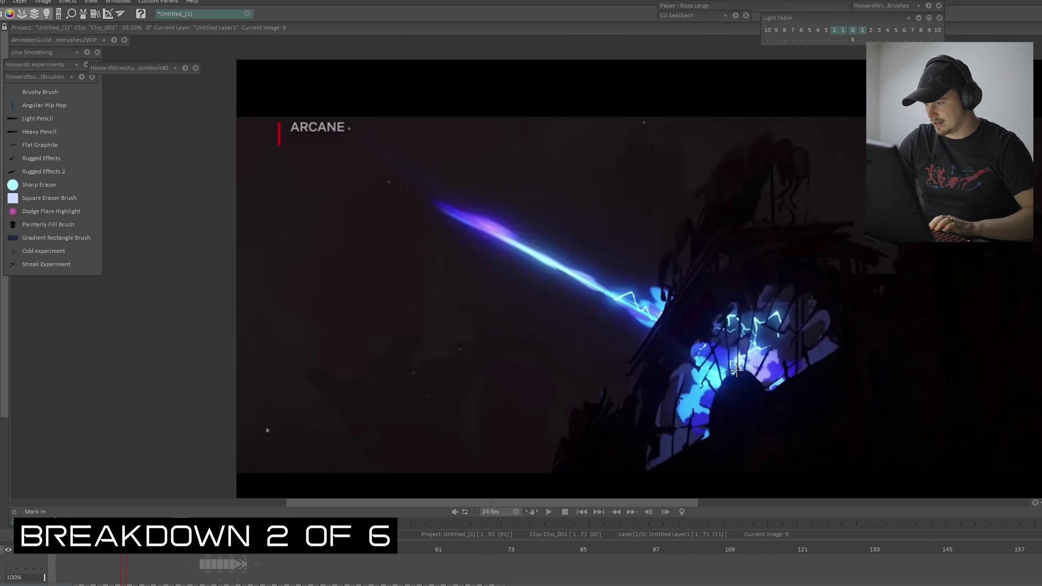
key(Right)
key(Right)
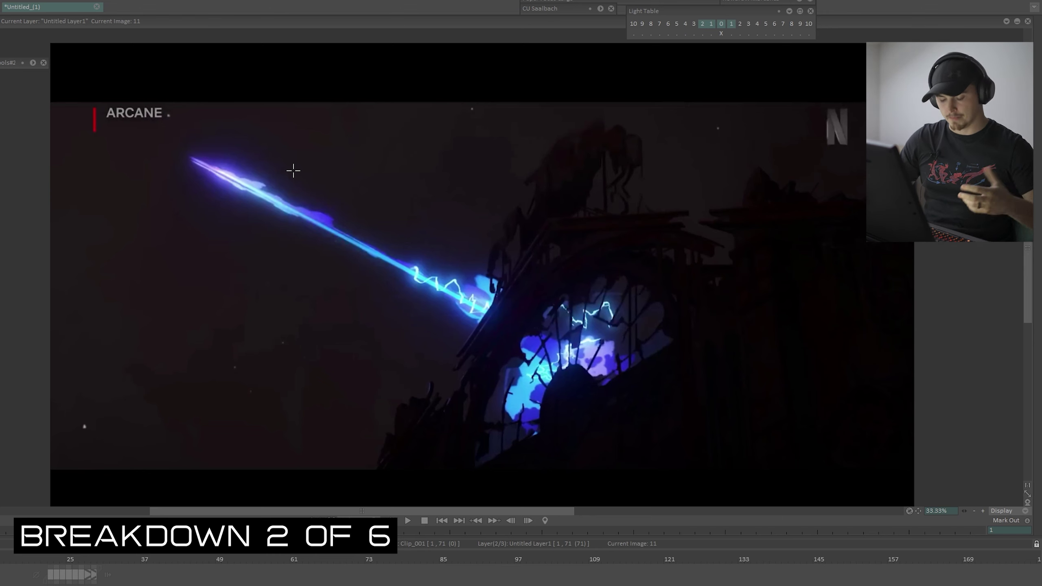
key(Left)
key(Left)
key(Left)
key(Right)
key(Right)
key(Right)
key(Right)
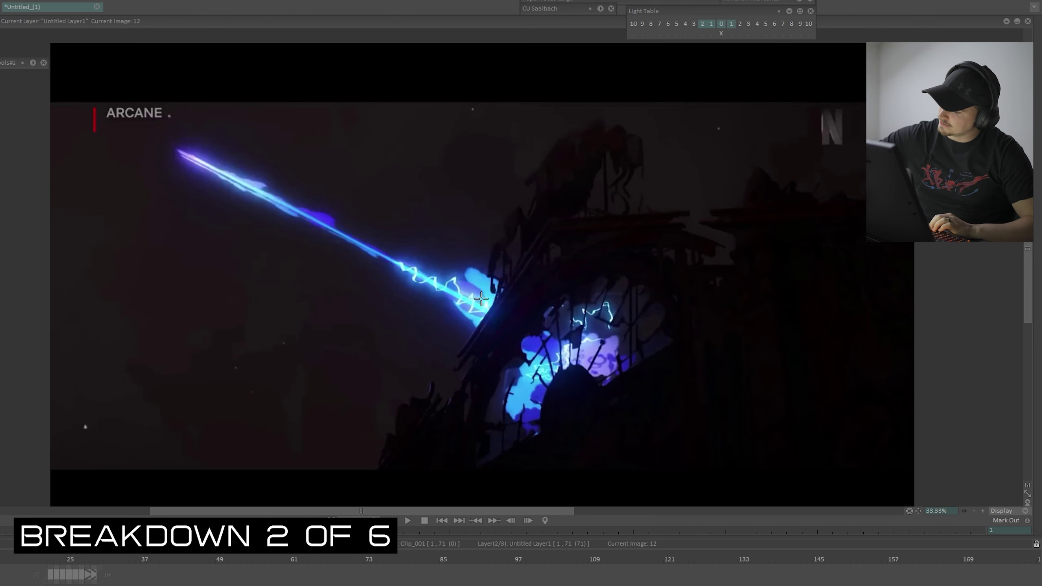
key(Left)
- On frame 11, sketch red strokes around the lightning at the beam's base and an arrow pointing outward along the beam
drag(465, 320, 443, 298)
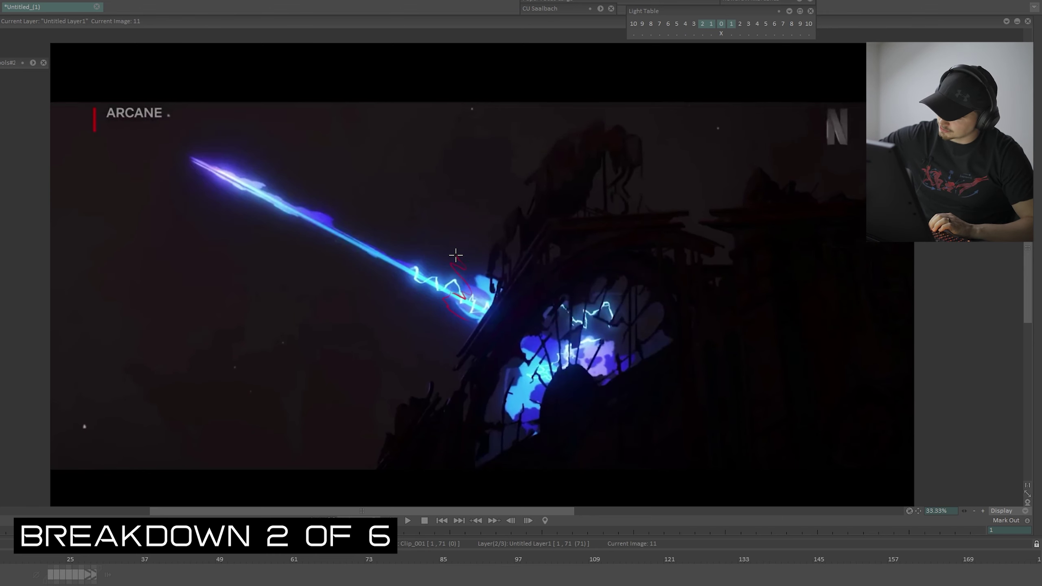
drag(456, 255, 519, 295)
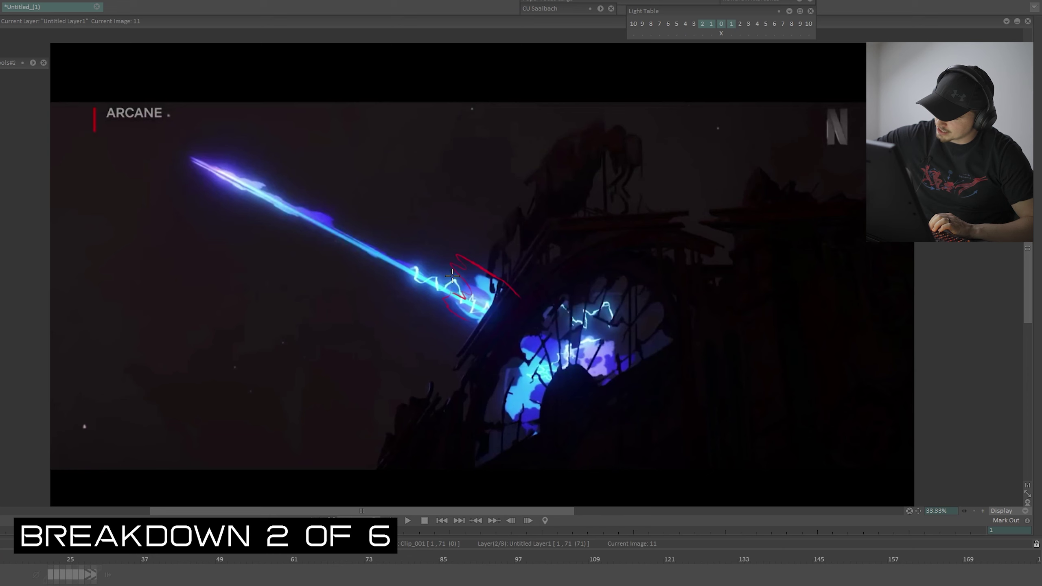
drag(452, 275, 378, 237)
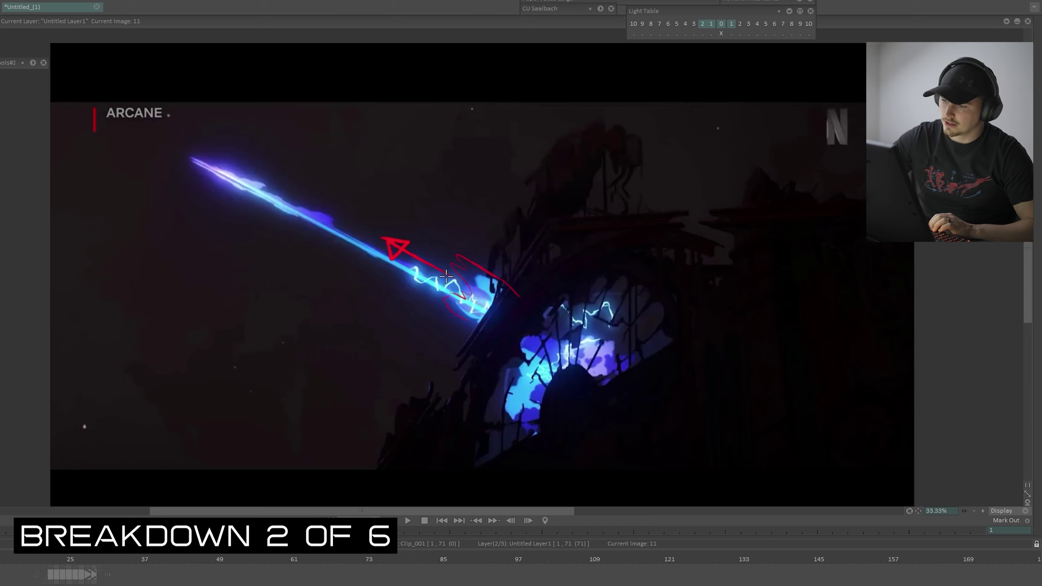
- Circle the outer half of the beam on frame 11 and add a red arrow pointing back along it toward the tower
mouse_move(212, 144)
mouse_down()
mouse_move(199, 136)
mouse_move(201, 164)
mouse_move(235, 133)
mouse_up()
key(ctrl+z)
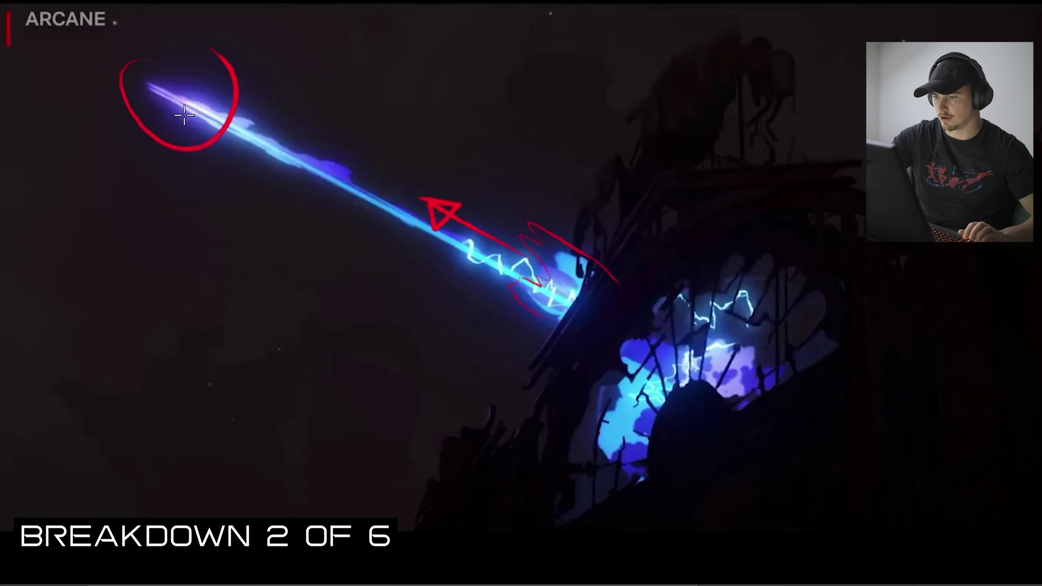
key(ctrl+z)
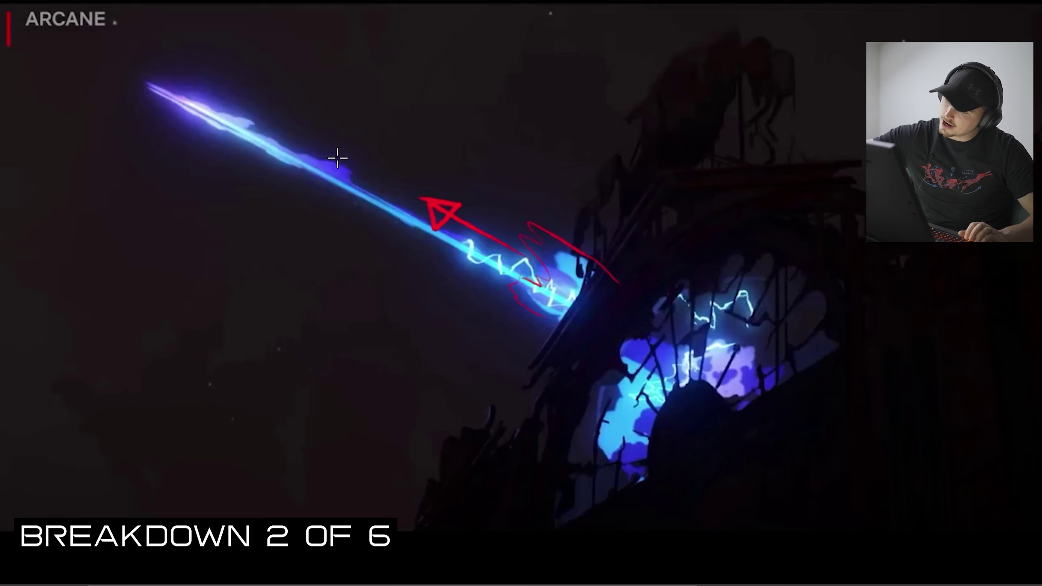
drag(164, 33, 139, 45)
key(ctrl+z)
mouse_move(217, 24)
mouse_down()
mouse_move(193, 49)
mouse_move(298, 121)
mouse_move(283, 93)
mouse_move(316, 138)
mouse_up()
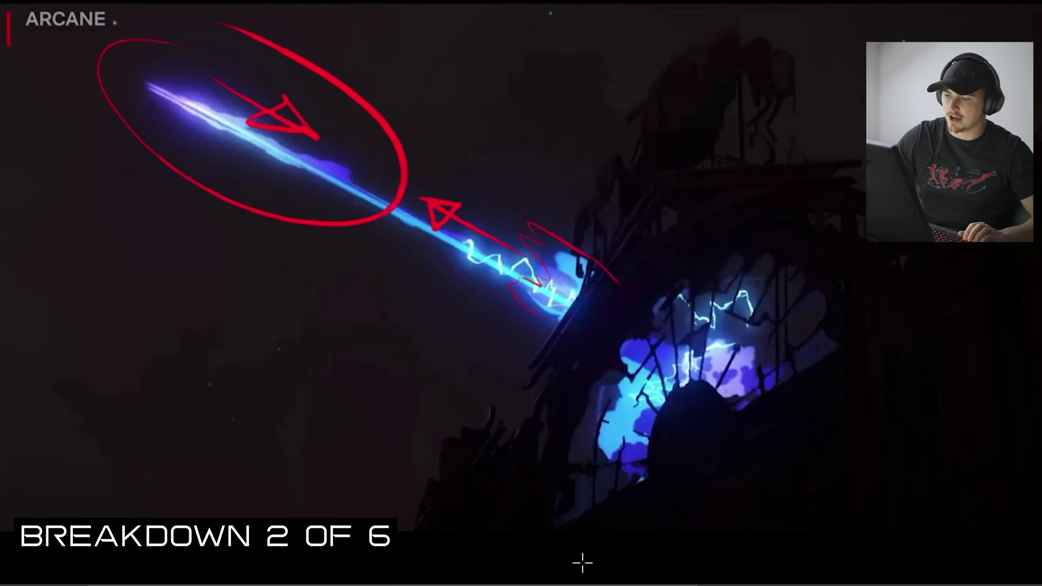
- Draw a small red arrow above the beam on frame 16 pointing toward the tower, and play the clip on
key(space)
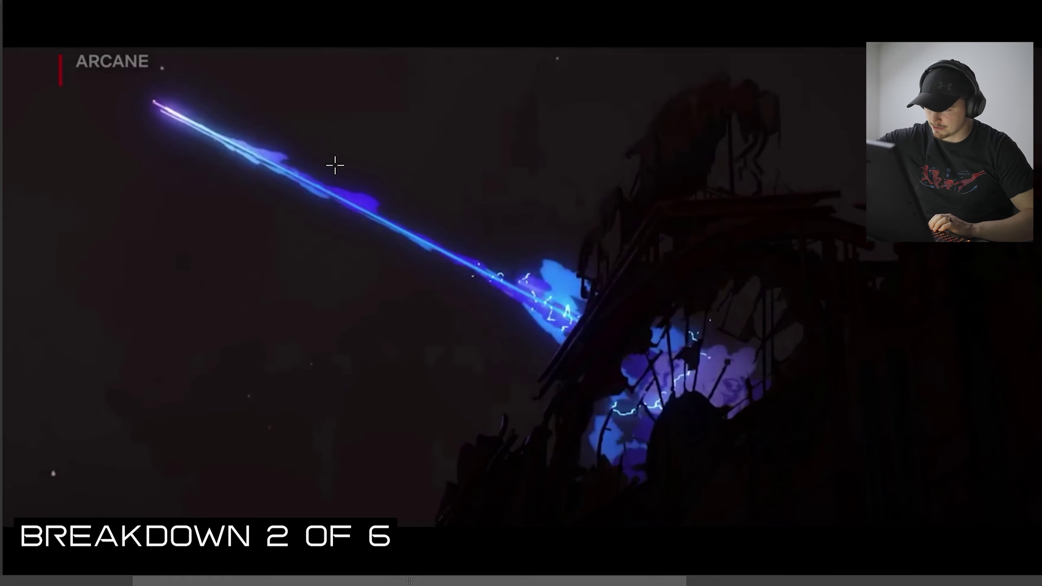
drag(293, 141, 344, 170)
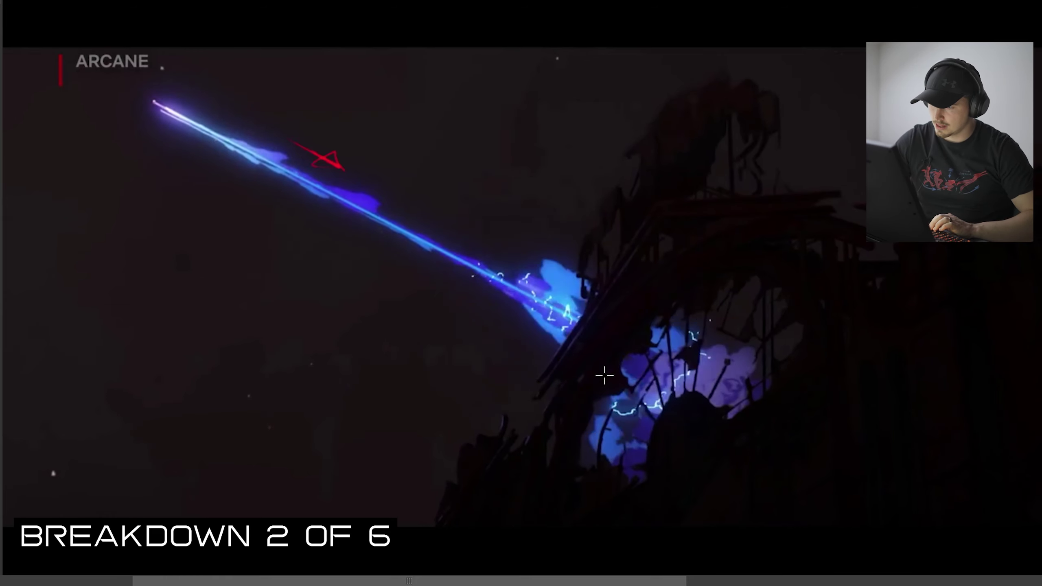
key(space)
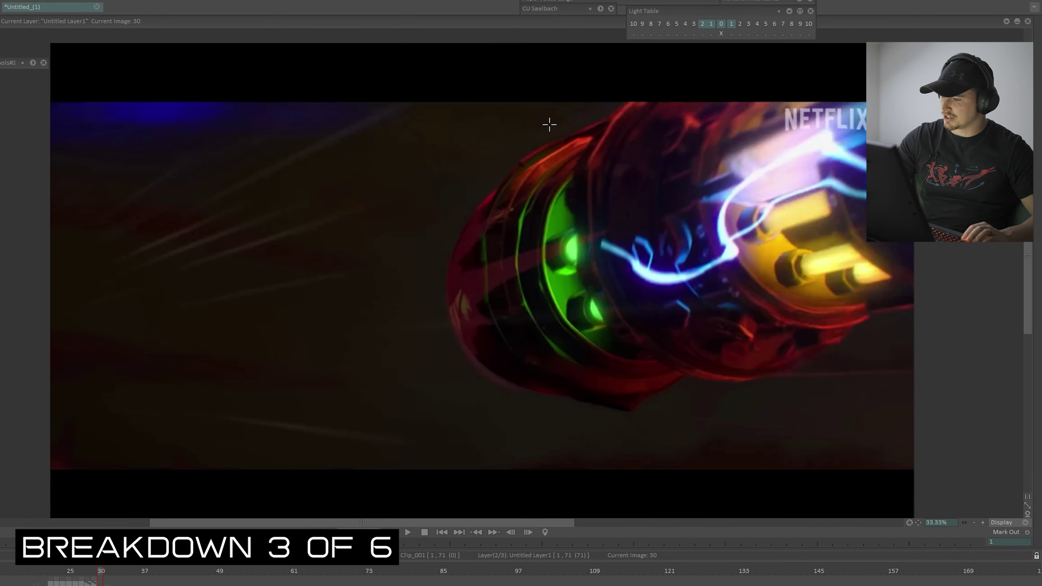
- Outline and hatch the dark red front rim of the device on frame 30, and clear the strokes
mouse_move(537, 146)
mouse_down()
mouse_move(456, 282)
mouse_move(517, 396)
mouse_move(701, 404)
mouse_up()
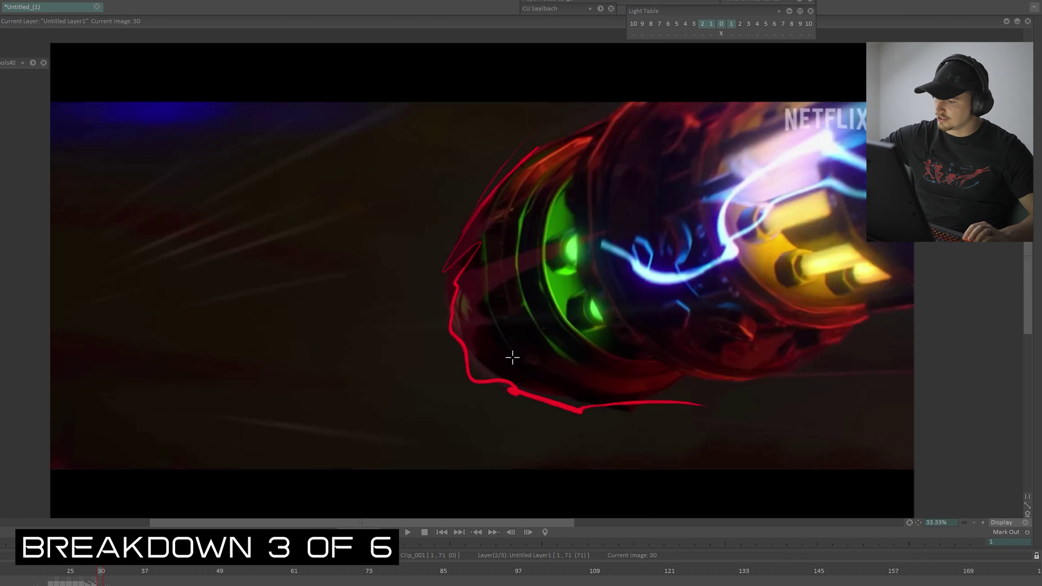
mouse_move(481, 246)
mouse_down()
mouse_move(477, 361)
mouse_move(621, 414)
mouse_up()
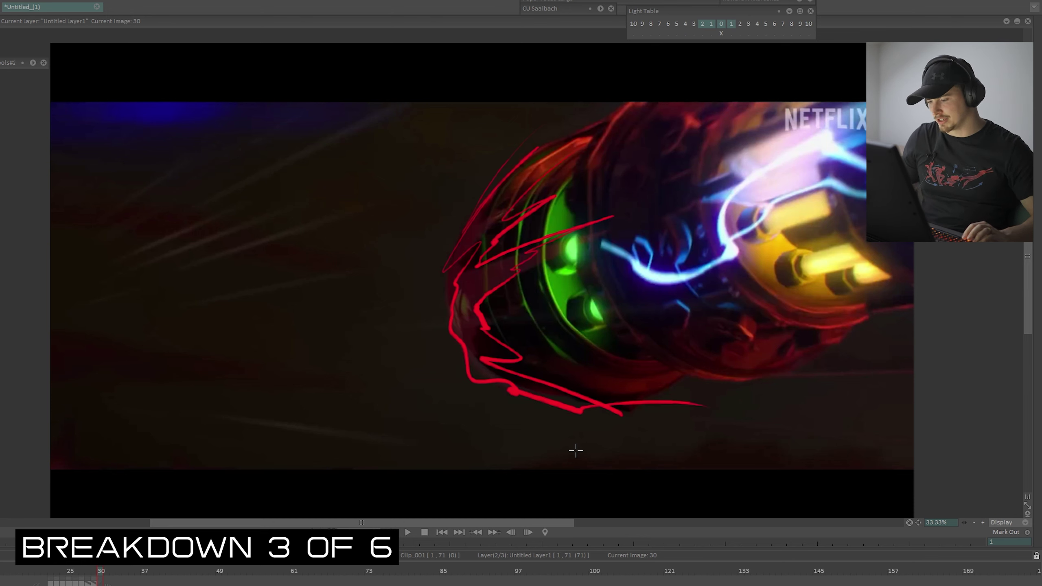
key(BackSpace)
- Ring the green lights and the bright electric glow on frame 30, clearing each ring
drag(555, 168, 521, 258)
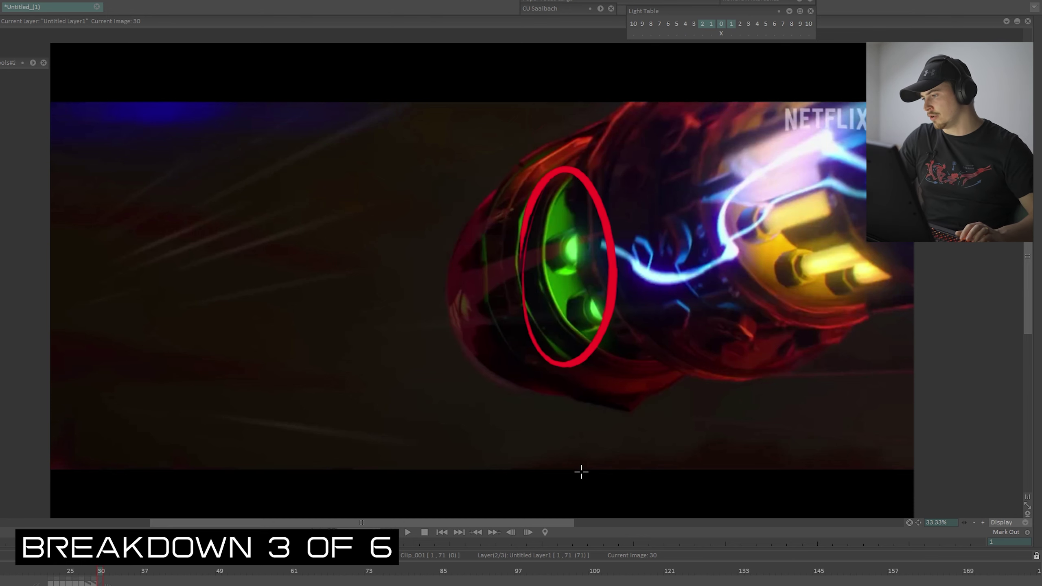
key(BackSpace)
drag(855, 185, 757, 154)
key(BackSpace)
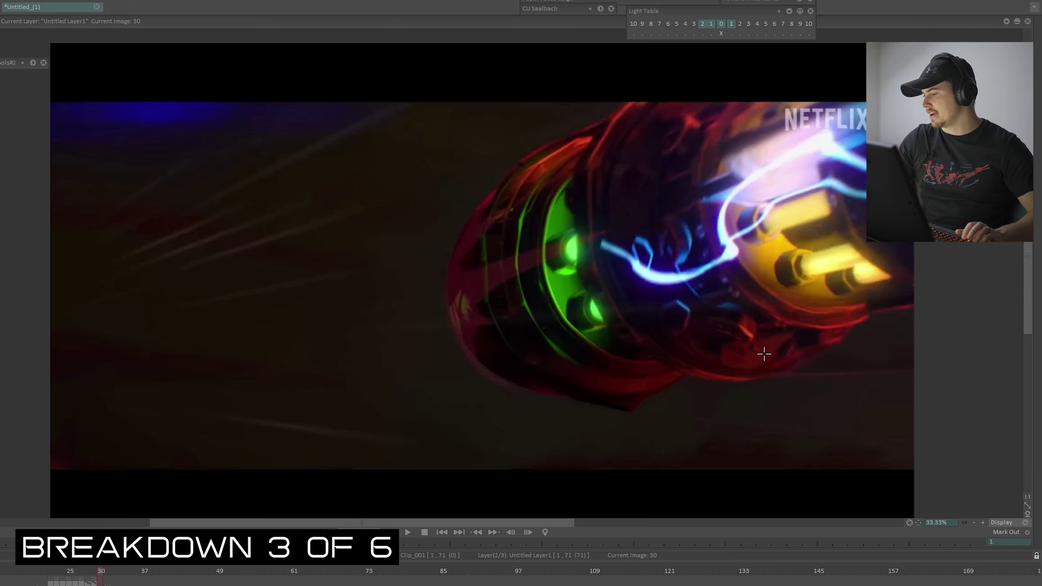
- Advance to frame 38 and mark the bright cyan flare and the middle of the device's body, clearing each mark
key(Right)
key(Right)
key(Right)
key(Right)
key(Right)
key(Right)
key(Right)
key(Right)
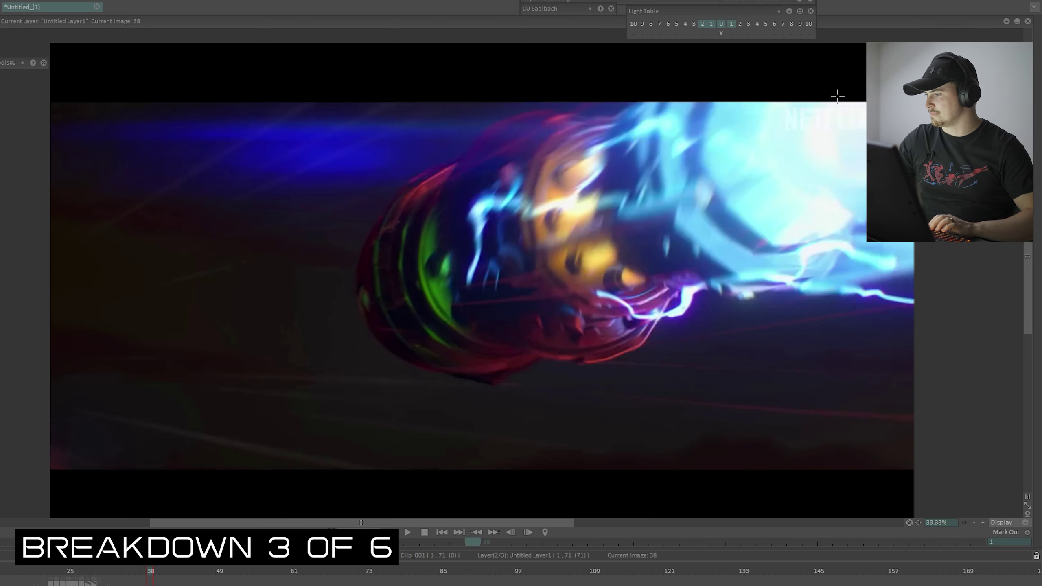
drag(822, 90, 775, 131)
key(BackSpace)
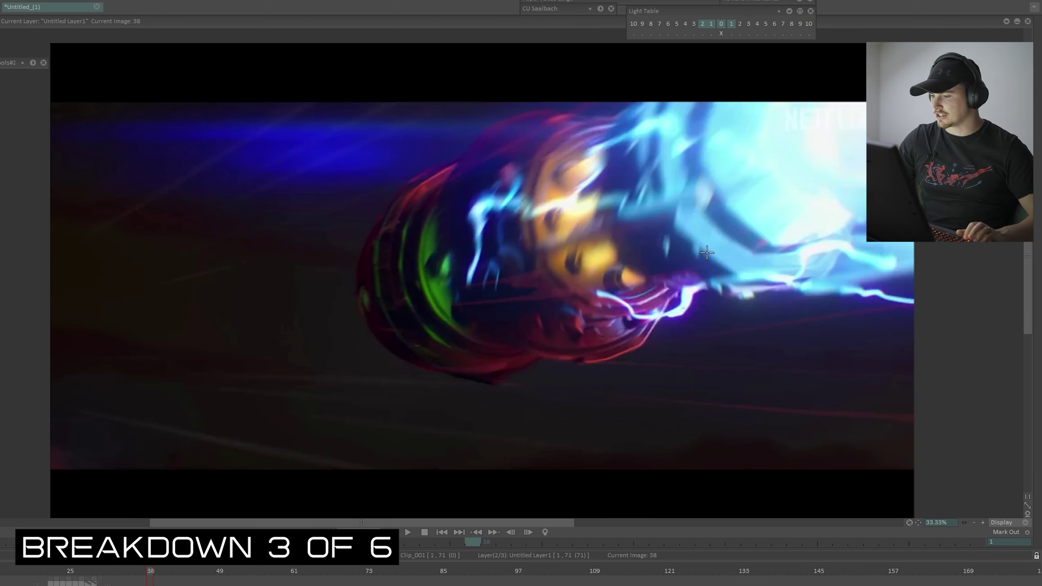
drag(524, 235, 524, 407)
key(BackSpace)
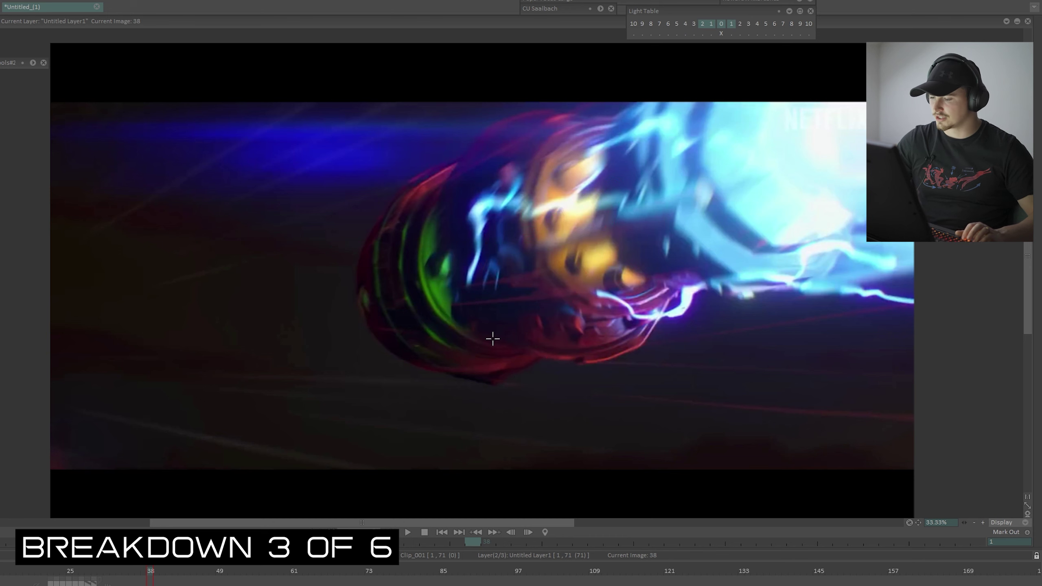
- Trace the horizontal blue flare and the diagonal speed lines above and below the device on frame 38 with long red strokes
drag(152, 151, 750, 151)
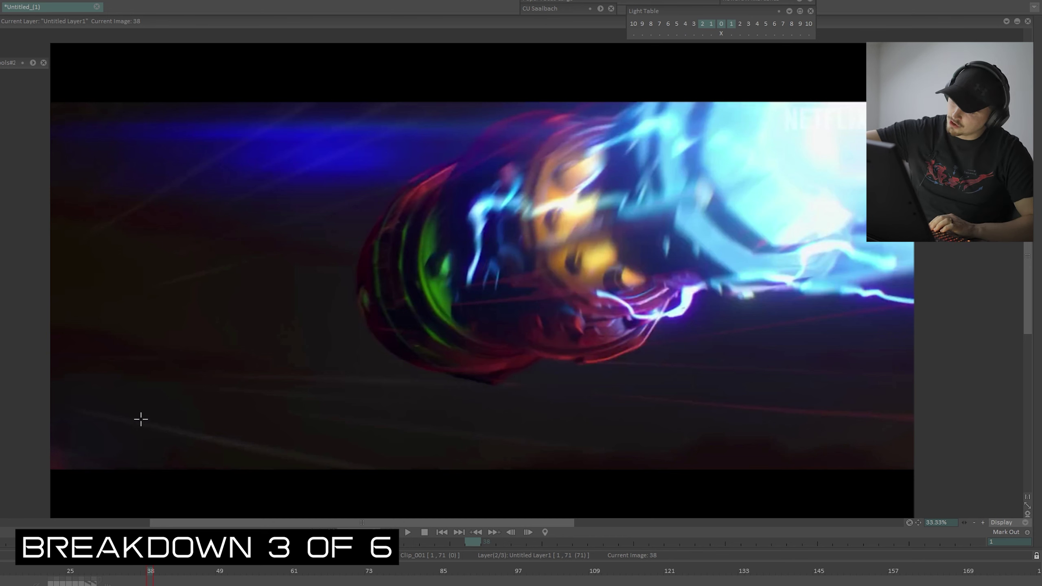
mouse_move(82, 402)
mouse_down()
mouse_move(578, 487)
mouse_move(615, 517)
mouse_up()
drag(193, 398, 769, 468)
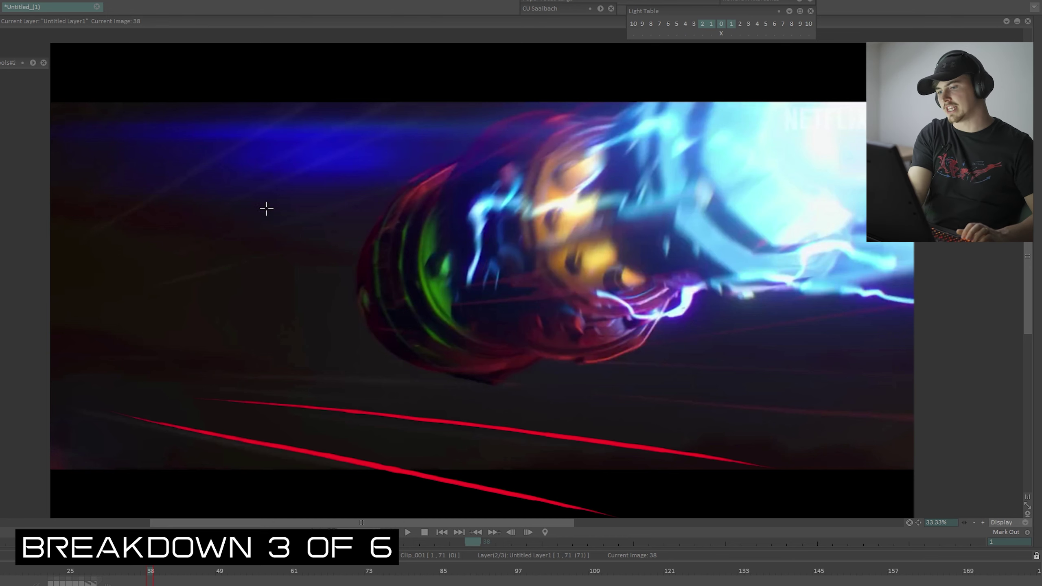
mouse_move(132, 282)
mouse_down()
mouse_move(288, 238)
mouse_move(574, 111)
mouse_up()
drag(73, 219, 374, 43)
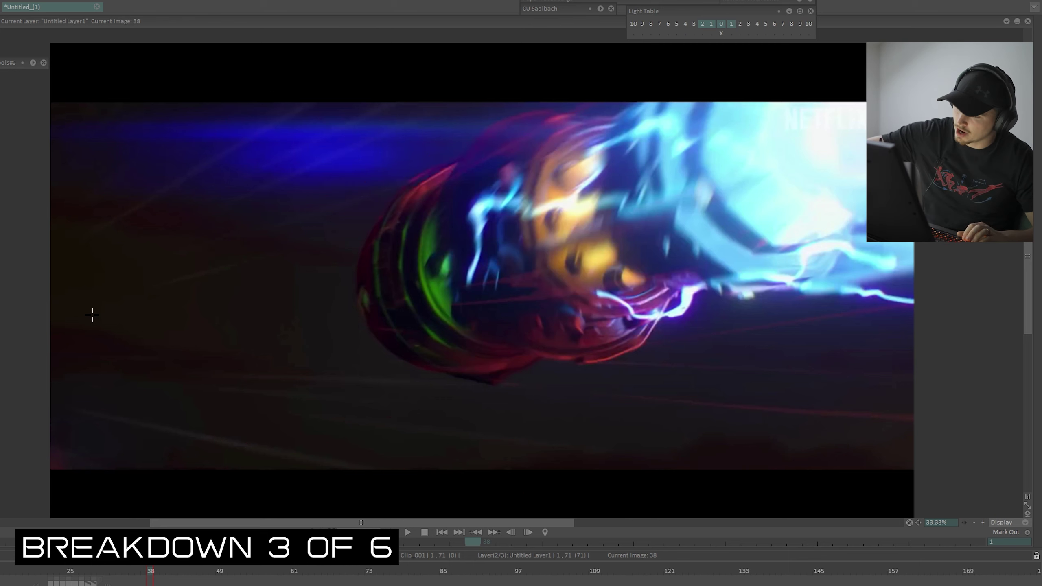
- Draw a red arrow across the dark area of frame 38, pointing toward the image's left edge
drag(173, 318, 50, 320)
drag(99, 345, 51, 324)
drag(123, 287, 52, 319)
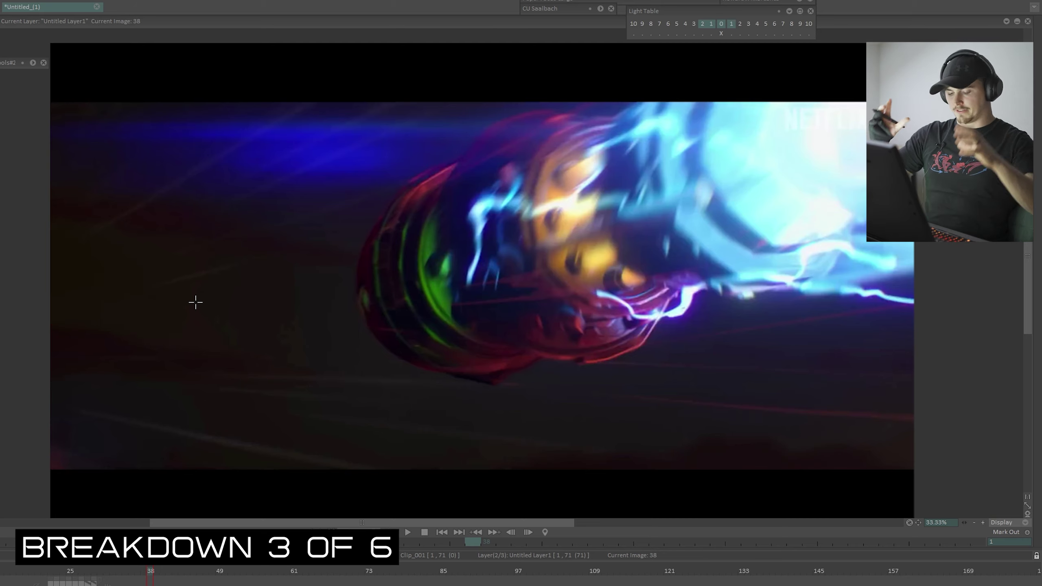
- Step back and forth between frames 38 and 45 to examine how the lightning around the device develops, stopping at frame 42
key(Right)
key(Right)
key(Right)
key(Right)
key(Right)
key(Right)
key(Right)
key(Left)
key(Left)
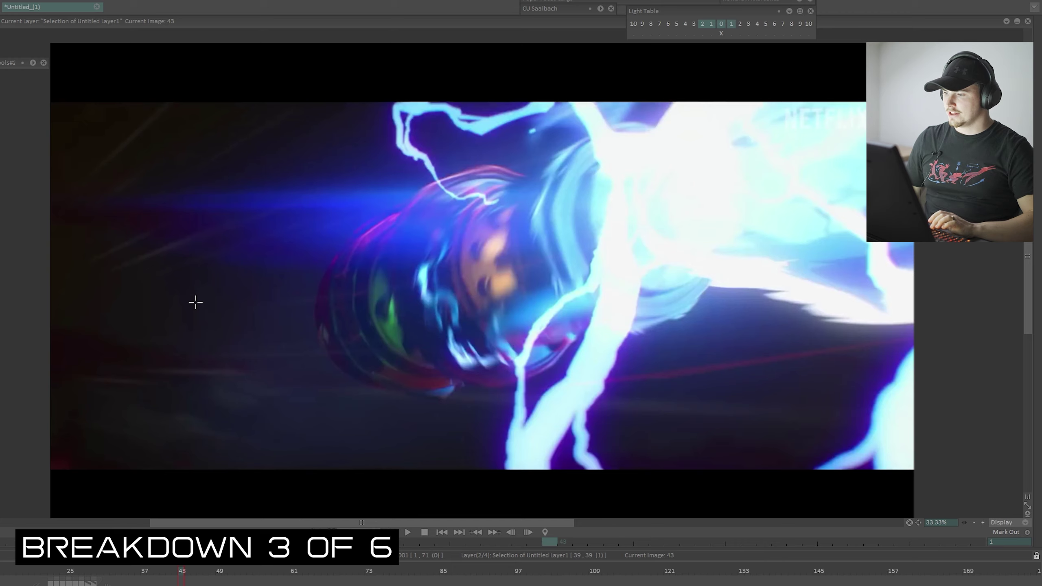
key(Left)
key(Left)
key(Left)
key(Left)
key(Left)
key(Right)
key(Right)
key(Right)
key(Right)
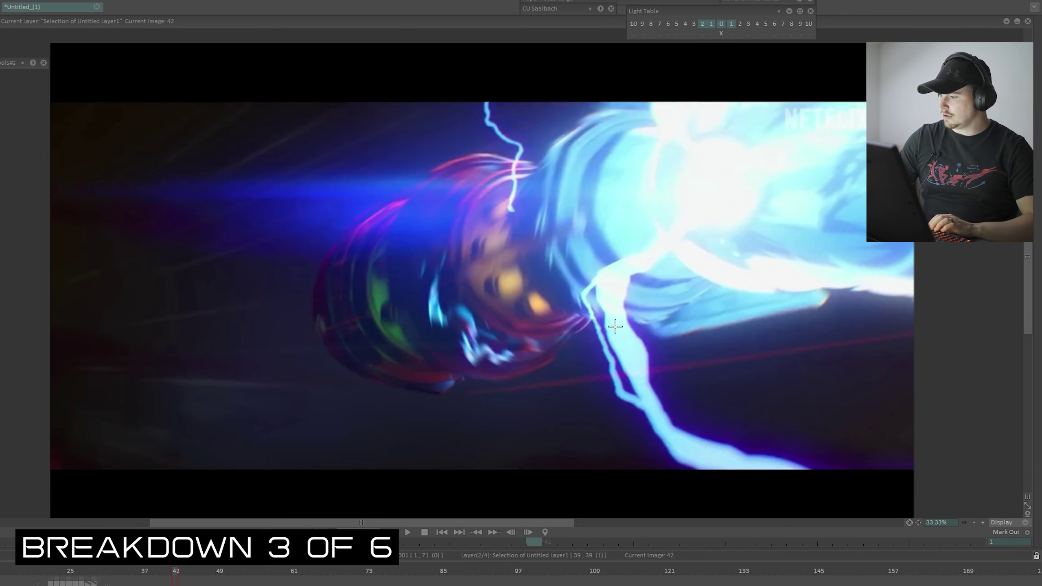
- Trace the large lower lightning bolt and the small upper bolt on frame 42, and advance to frame 45
mouse_move(676, 243)
mouse_down()
mouse_move(640, 311)
mouse_move(668, 391)
mouse_move(782, 452)
mouse_move(861, 468)
mouse_up()
drag(520, 201, 541, 149)
key(Right)
key(Right)
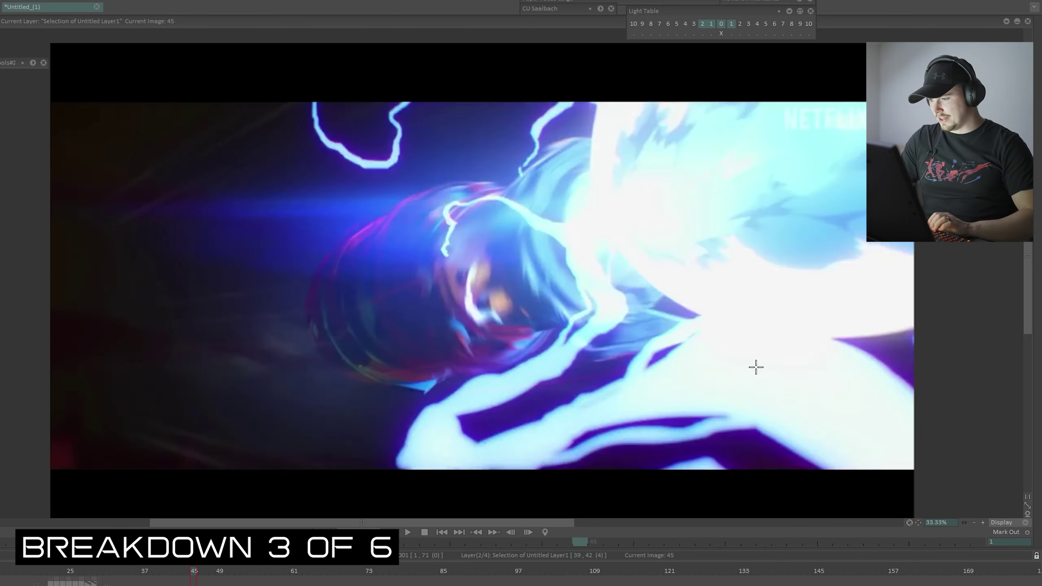
key(Right)
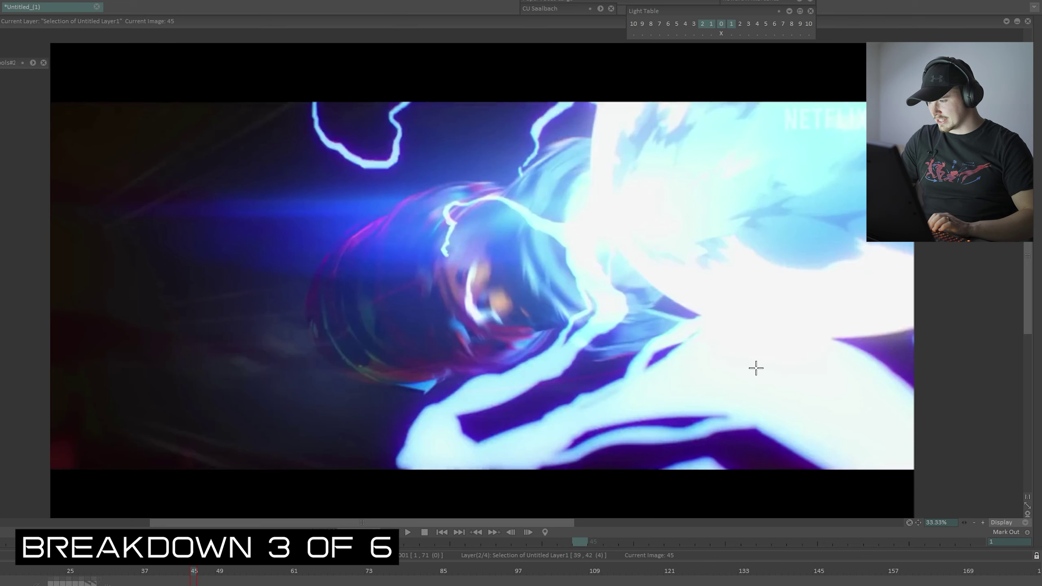
- Mark the bright energy blast on frame 45, undoing the first stroke and drawing another
drag(665, 126, 899, 243)
key(ctrl+z)
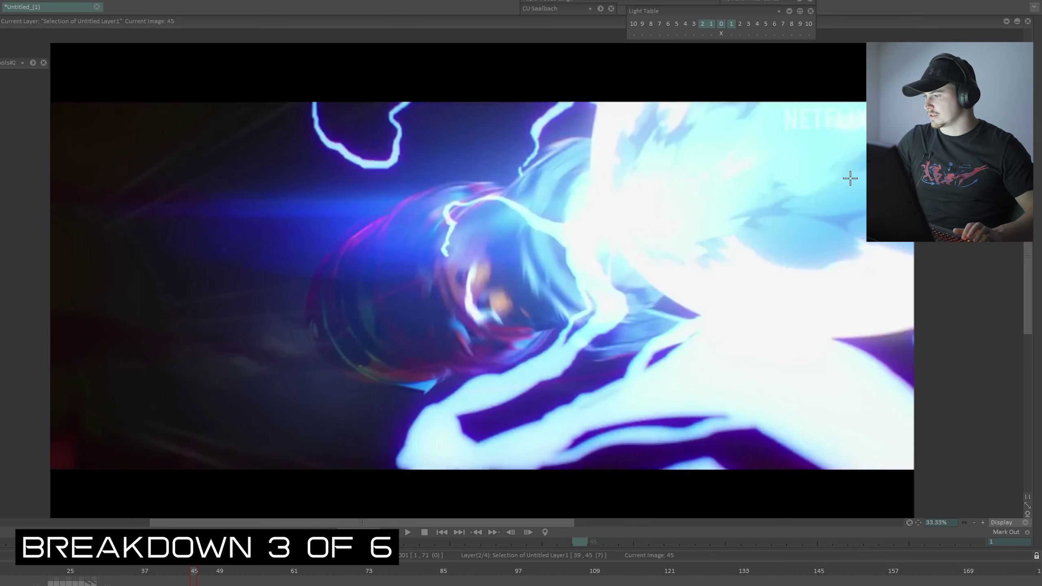
drag(779, 227, 771, 230)
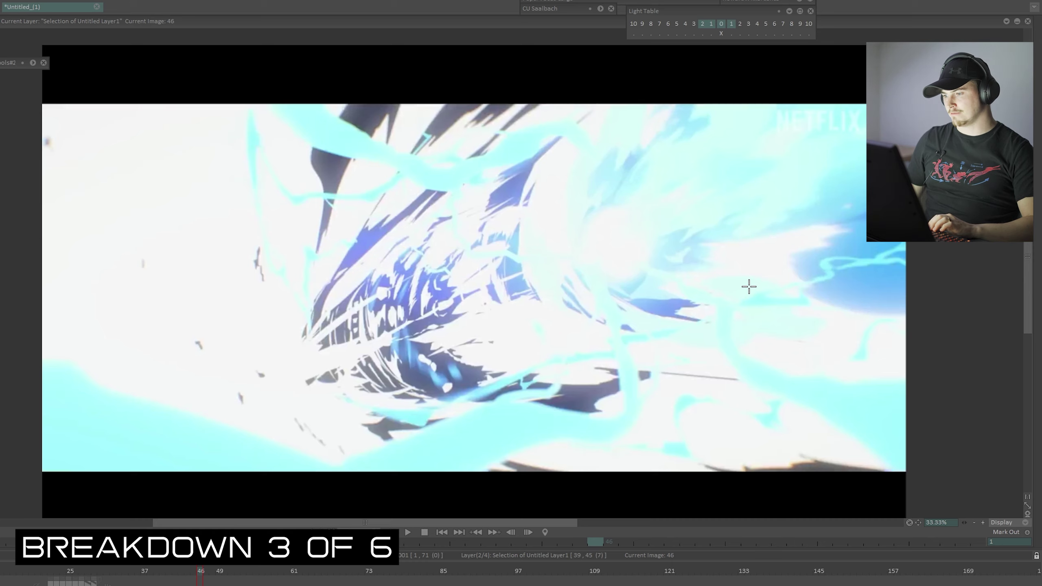
- Go back to frame 39 and mark the dark surroundings of the device and the bright glow, undoing each stroke
key(period)
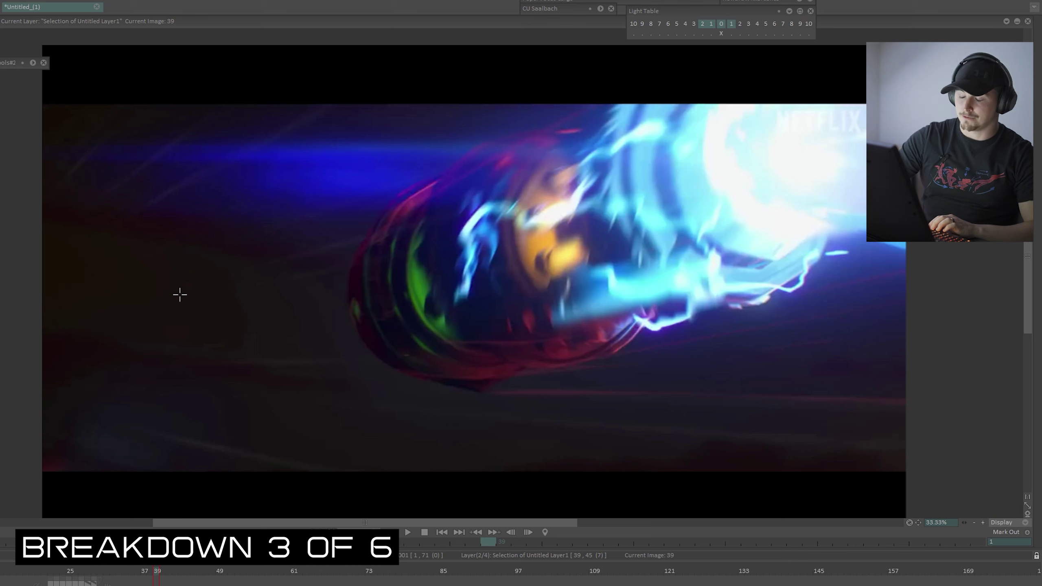
mouse_move(80, 161)
mouse_down()
mouse_move(74, 256)
mouse_move(172, 451)
mouse_move(904, 400)
mouse_up()
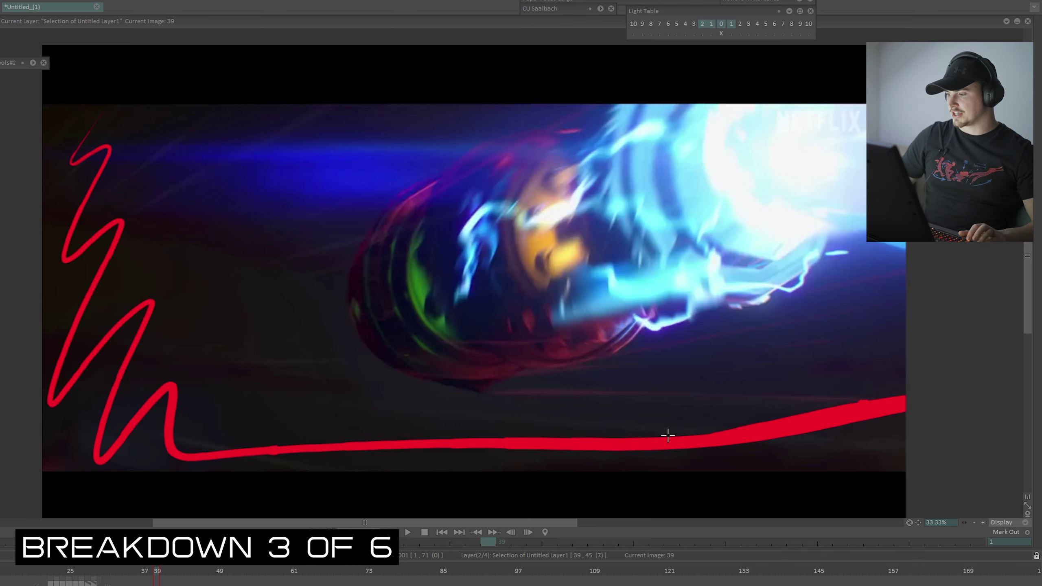
key(ctrl+z)
drag(751, 106, 751, 84)
key(ctrl+z)
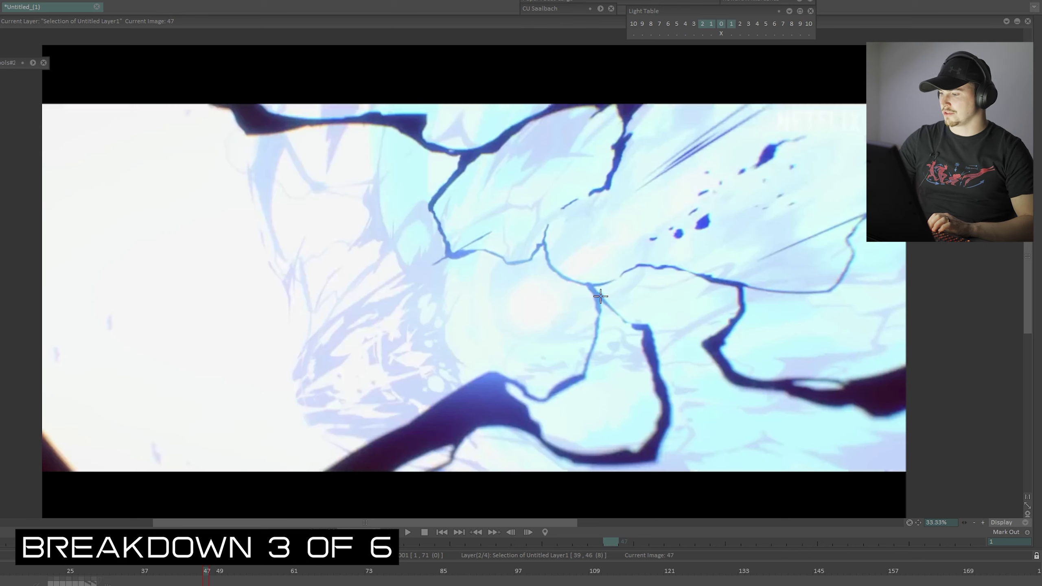
- Mark the dark lightning bolt on frame 47, clear it, and outline the pale purple streaks and shapes around the device
mouse_move(600, 297)
mouse_down()
mouse_move(672, 425)
mouse_move(324, 518)
mouse_up()
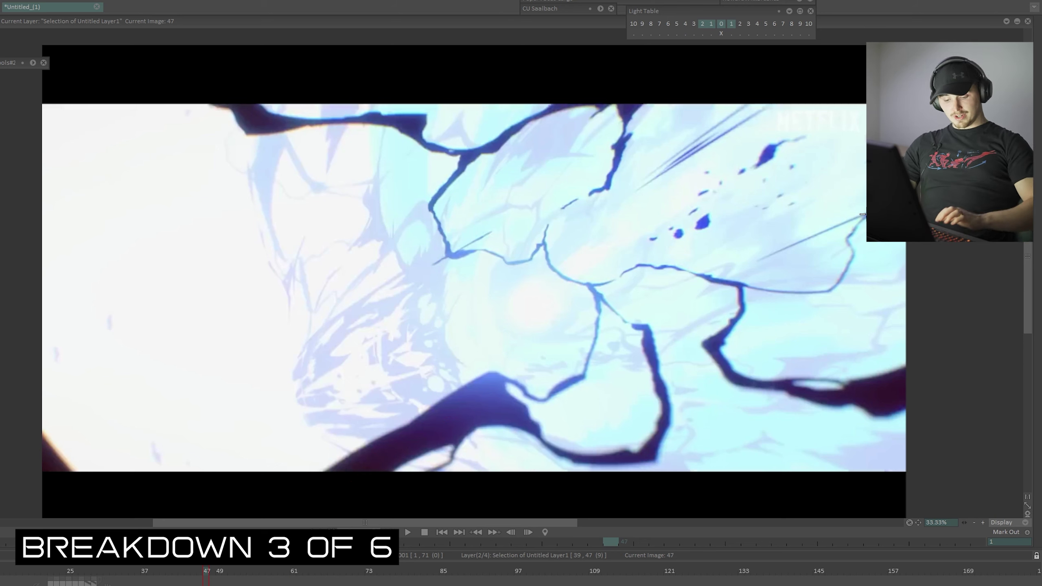
mouse_move(285, 145)
mouse_down()
mouse_move(281, 247)
mouse_move(296, 250)
mouse_up()
drag(318, 233, 315, 301)
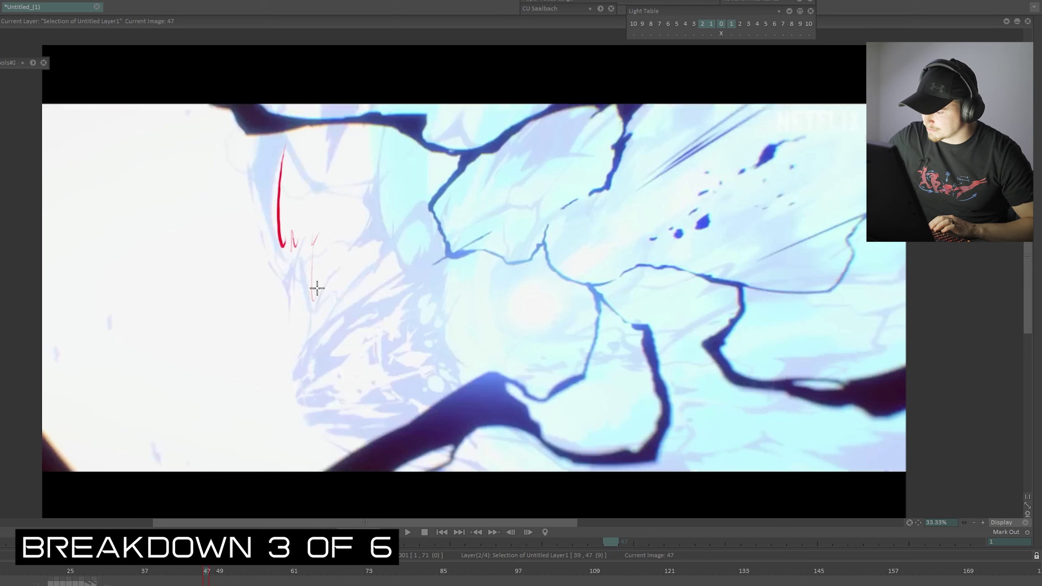
mouse_move(340, 246)
mouse_down()
mouse_move(318, 287)
mouse_move(353, 284)
mouse_move(367, 268)
mouse_move(370, 177)
mouse_up()
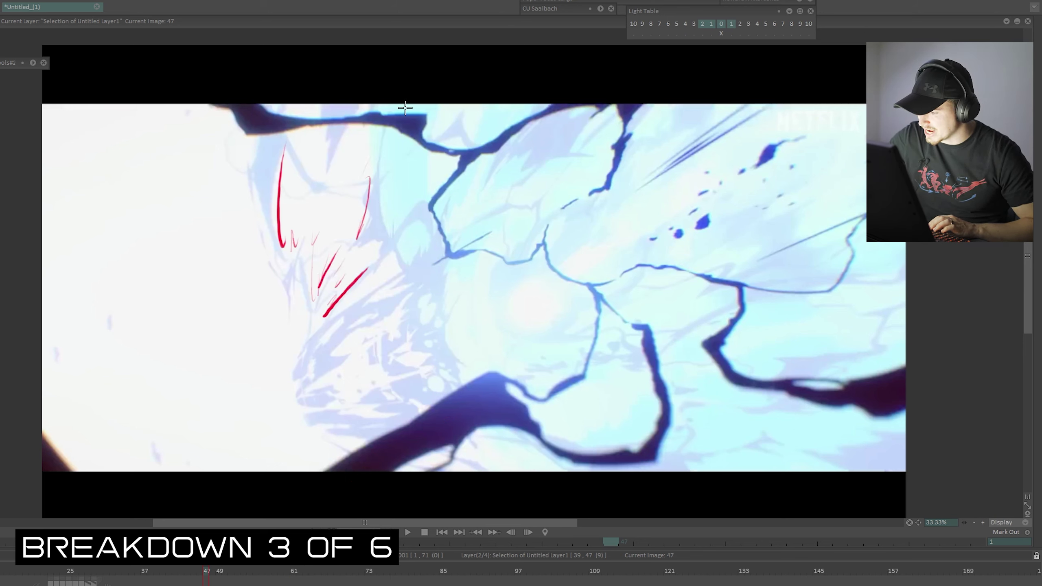
mouse_move(386, 335)
mouse_down()
mouse_move(381, 381)
mouse_move(457, 355)
mouse_move(446, 329)
mouse_move(460, 273)
mouse_move(425, 287)
mouse_move(373, 334)
mouse_up()
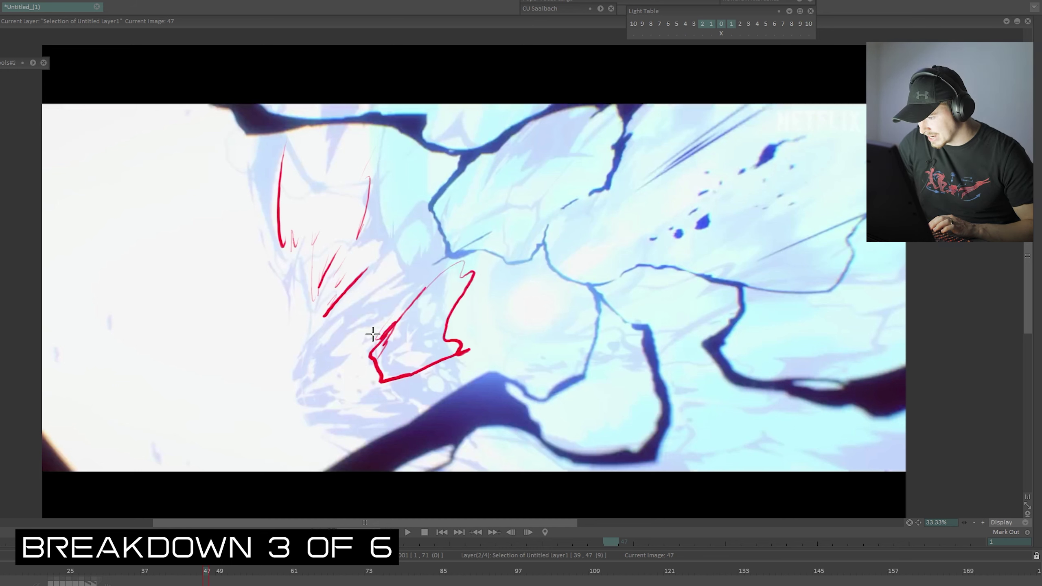
mouse_move(379, 283)
mouse_down()
mouse_move(328, 323)
mouse_move(289, 384)
mouse_move(303, 394)
mouse_move(431, 258)
mouse_up()
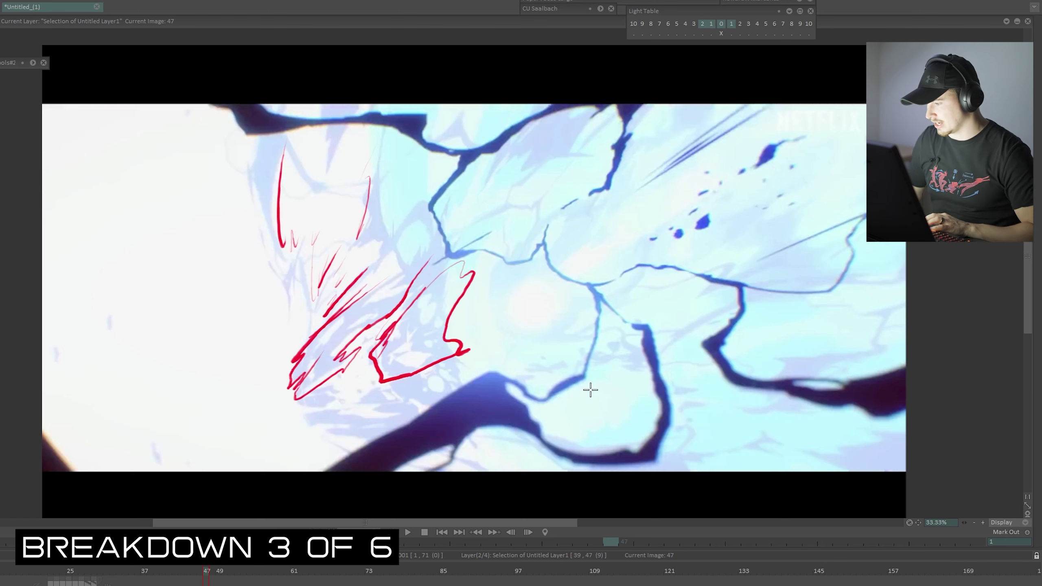
drag(903, 263, 812, 267)
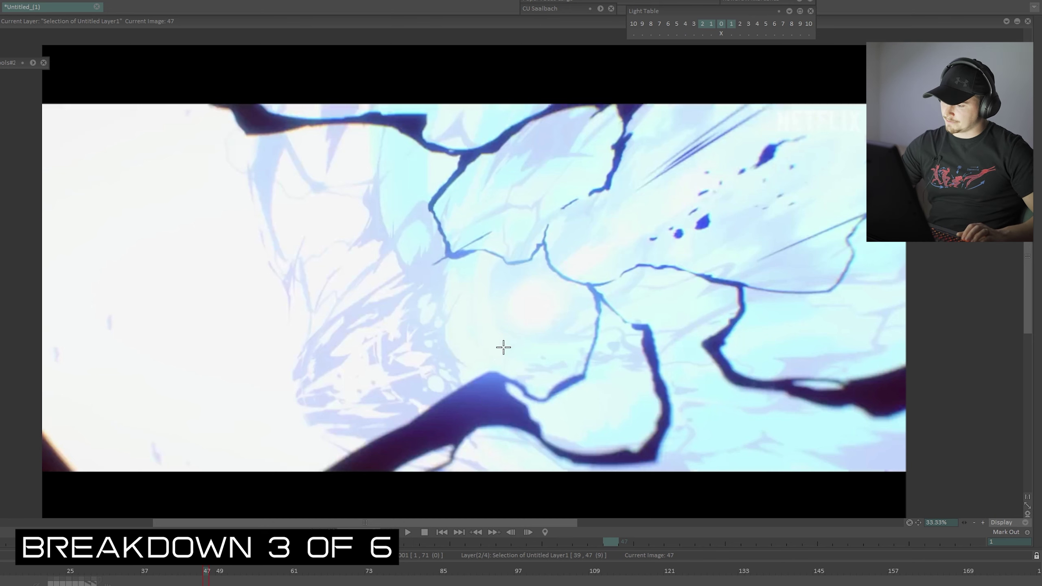
- Draw red arrows pointing at the dark lightning bolts below and above the glow on frame 47, and clear them
mouse_move(506, 338)
mouse_down()
mouse_move(487, 387)
mouse_move(481, 374)
mouse_move(515, 376)
mouse_up()
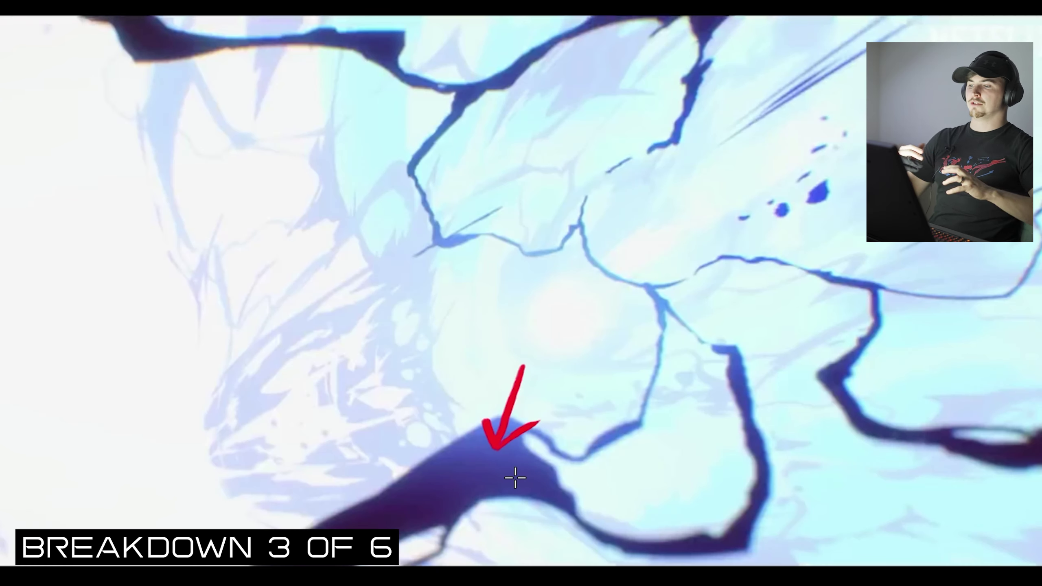
mouse_move(499, 129)
mouse_down()
mouse_move(497, 78)
mouse_move(529, 94)
mouse_up()
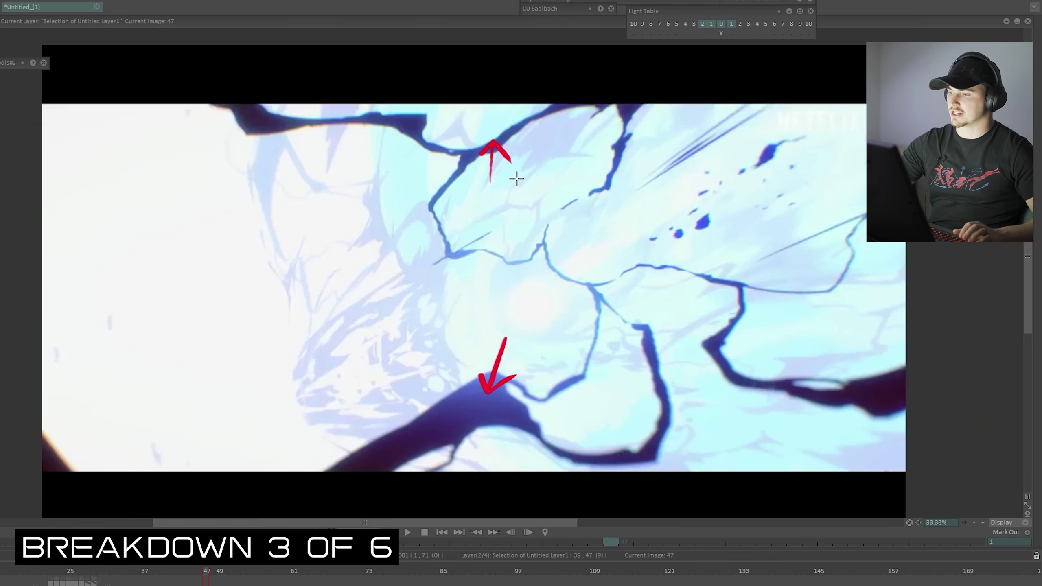
drag(597, 169, 610, 167)
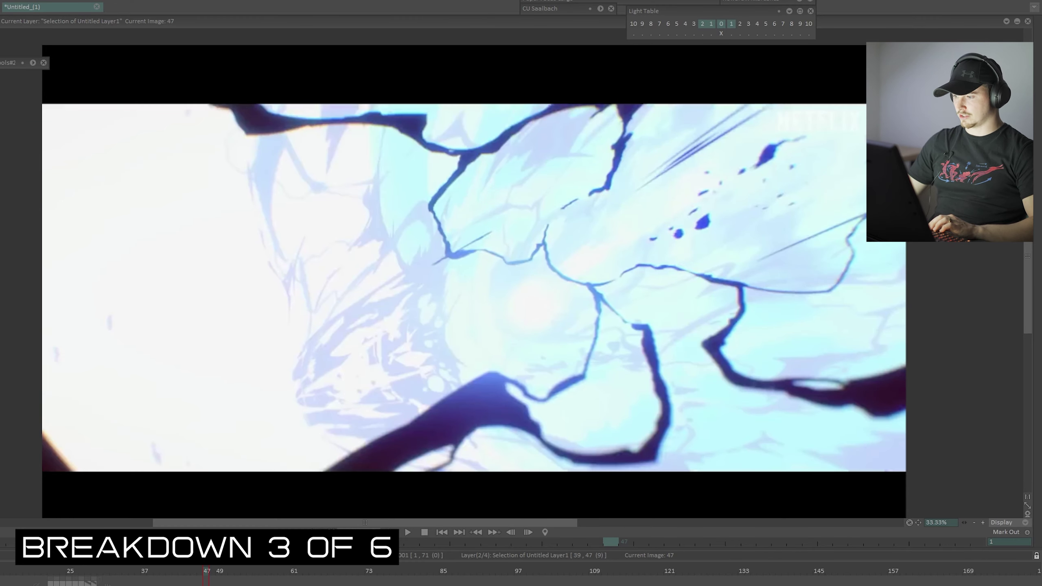
- Advance to frame 48 and ring the bright white core of the explosion, clearing the ring
key(Right)
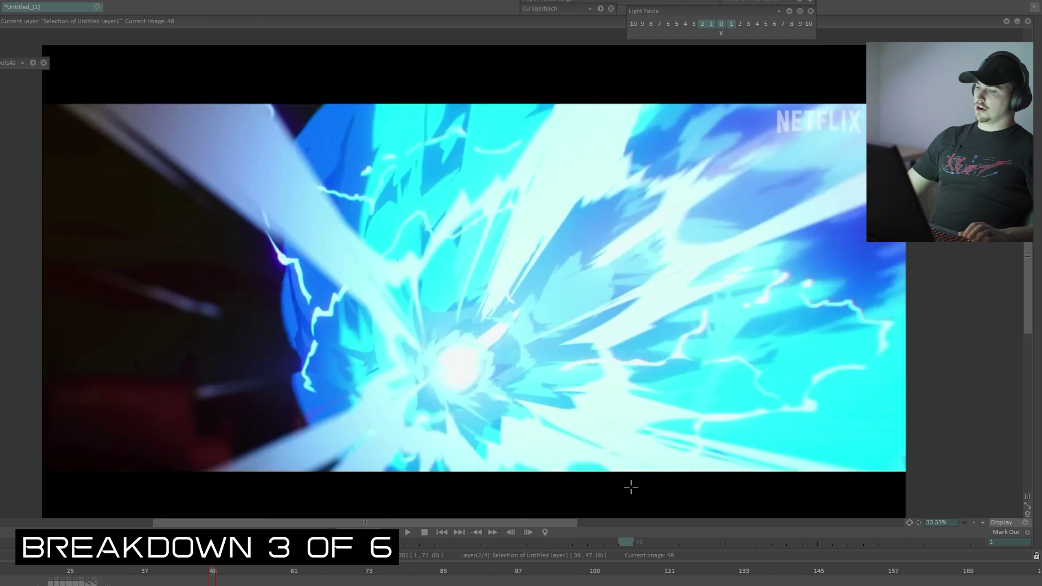
drag(476, 321, 495, 334)
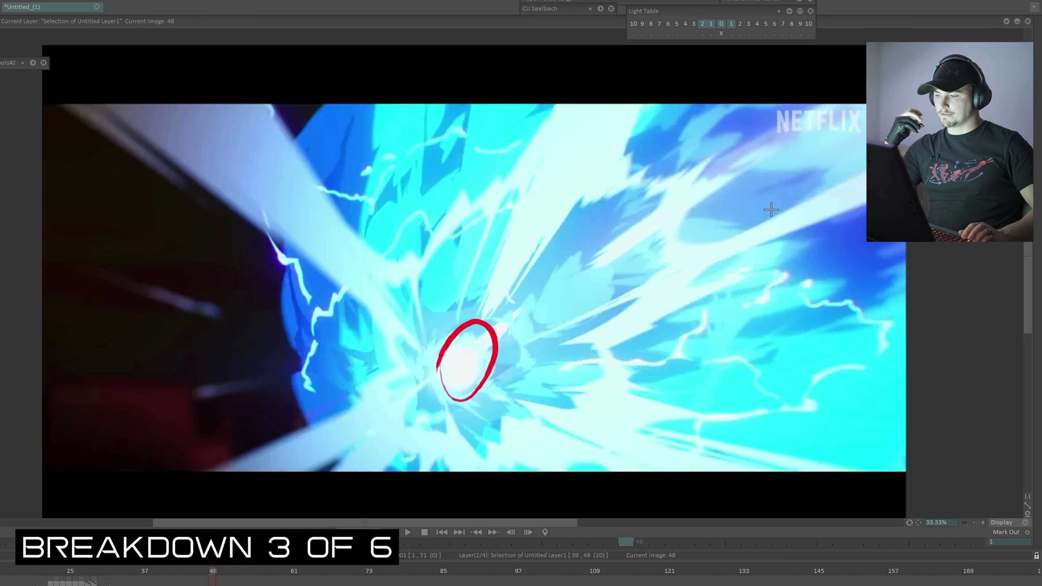
key(BackSpace)
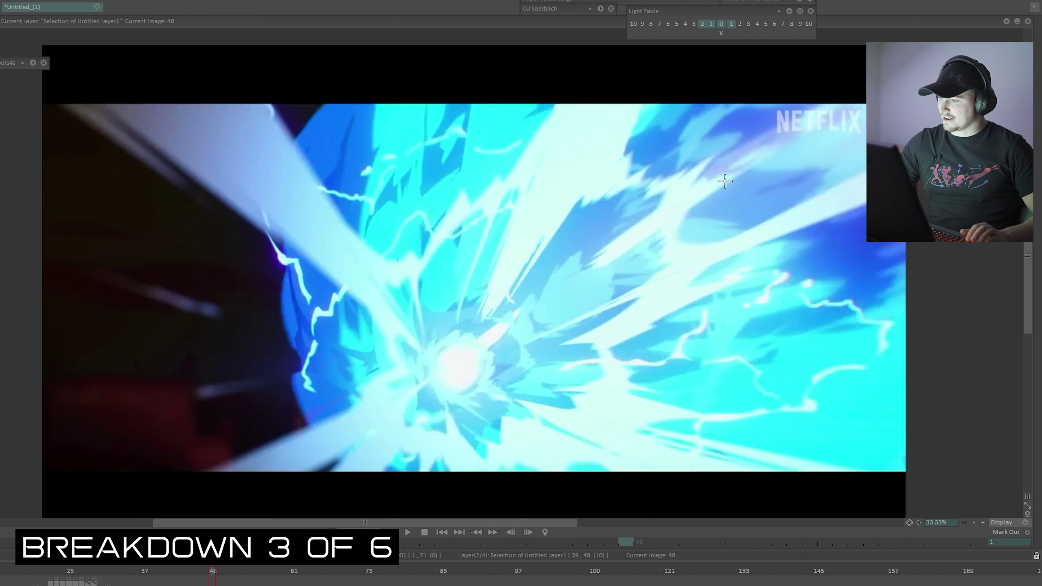
- Outline the jagged blue shape radiating from the core toward the upper right of frame 48, and clear the outline
mouse_move(510, 298)
mouse_down()
mouse_move(523, 266)
mouse_move(591, 195)
mouse_move(676, 198)
mouse_move(581, 271)
mouse_move(578, 255)
mouse_move(501, 324)
mouse_up()
mouse_move(653, 98)
mouse_down()
mouse_move(723, 164)
mouse_move(841, 103)
mouse_move(700, 199)
mouse_up()
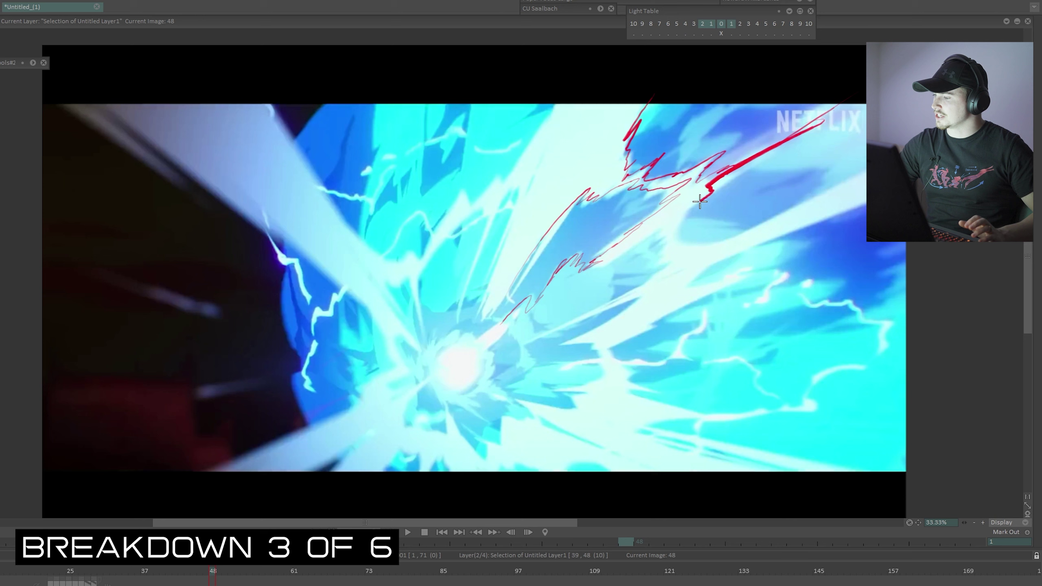
key(BackSpace)
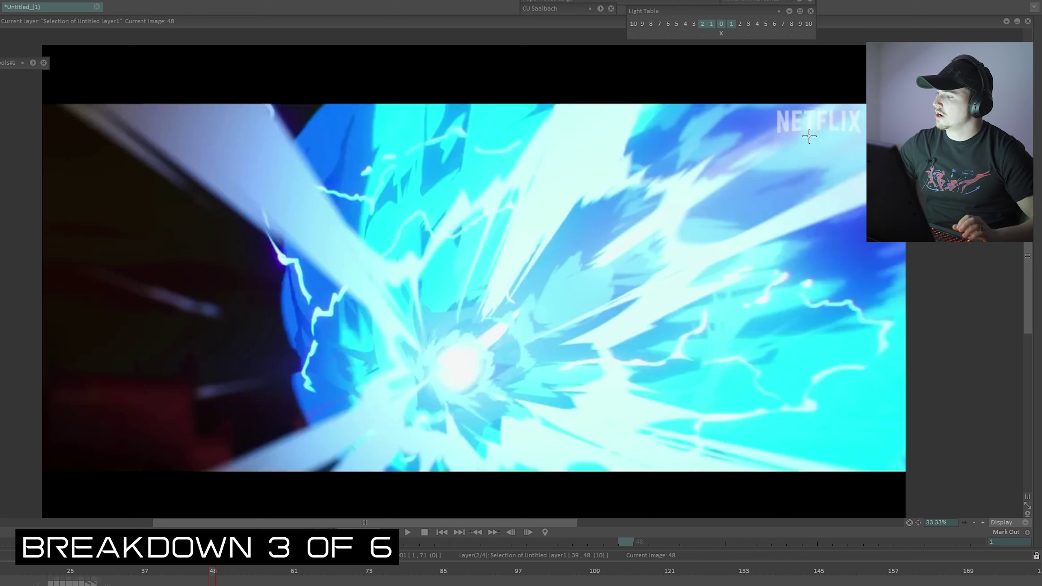
- Outline the bluish streak near the logo and the jagged white ray above the core on frame 48, undoing the ray's hatching
mouse_move(826, 131)
mouse_down()
mouse_move(706, 201)
mouse_move(696, 233)
mouse_move(864, 176)
mouse_up()
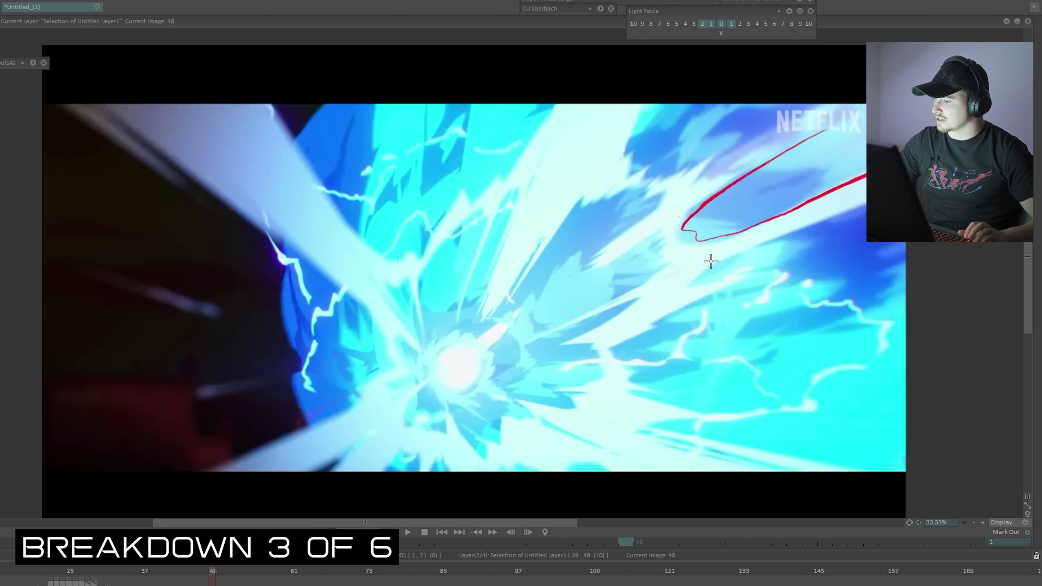
drag(474, 316, 593, 80)
mouse_move(659, 84)
mouse_down()
mouse_move(620, 141)
mouse_move(634, 158)
mouse_move(673, 168)
mouse_move(706, 156)
mouse_move(659, 191)
mouse_move(595, 202)
mouse_move(542, 244)
mouse_move(501, 308)
mouse_move(468, 321)
mouse_up()
drag(468, 321, 490, 266)
mouse_move(590, 88)
mouse_down()
mouse_move(534, 213)
mouse_move(580, 181)
mouse_up()
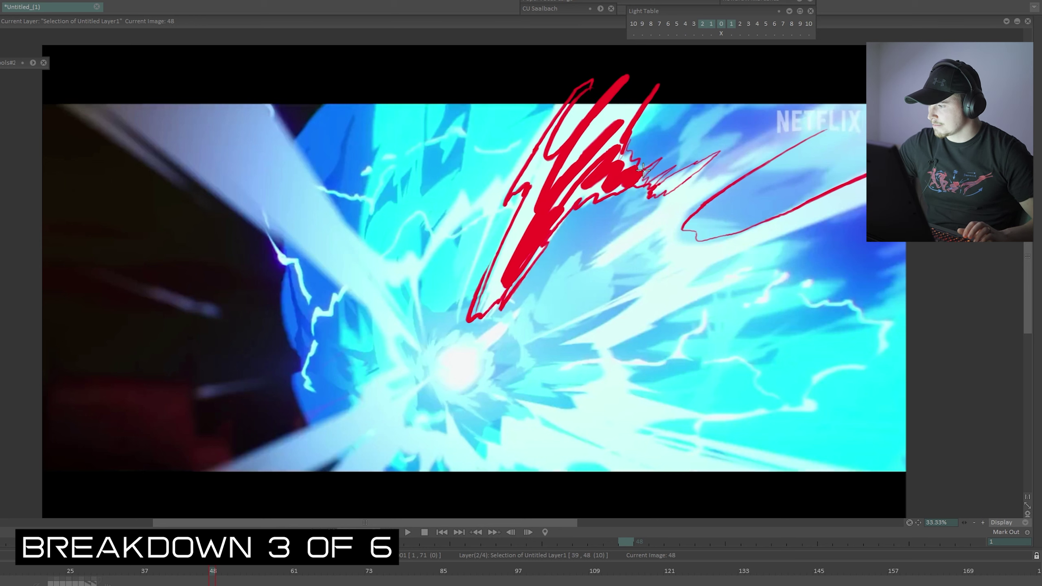
key(ctrl+z)
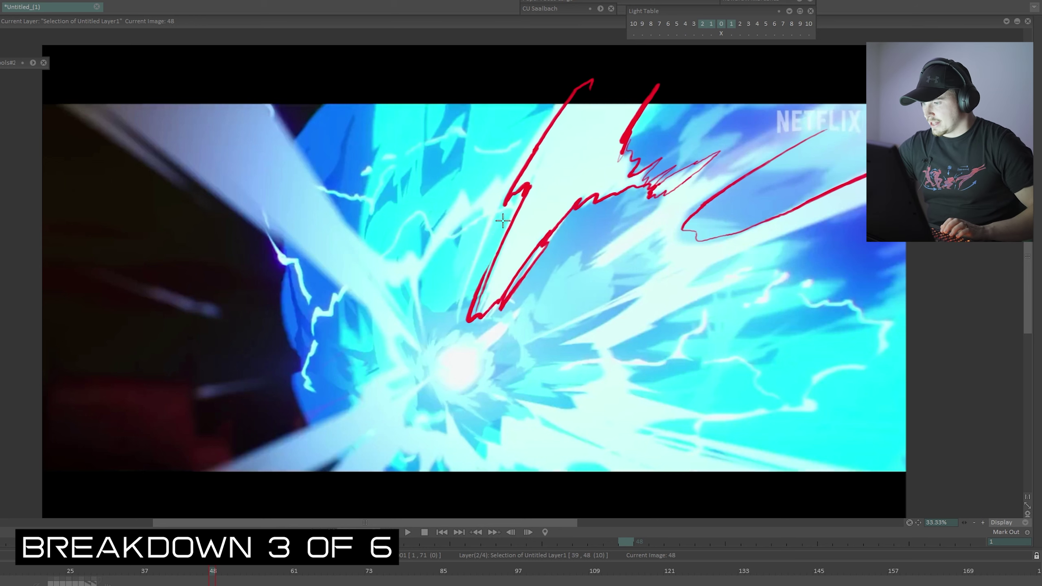
- Add red arrows pointing at the edges of the white ray on frame 48, and clear all the marks
mouse_move(487, 249)
mouse_down()
mouse_move(510, 209)
mouse_move(509, 225)
mouse_up()
mouse_move(693, 97)
mouse_down()
mouse_move(645, 144)
mouse_move(688, 135)
mouse_up()
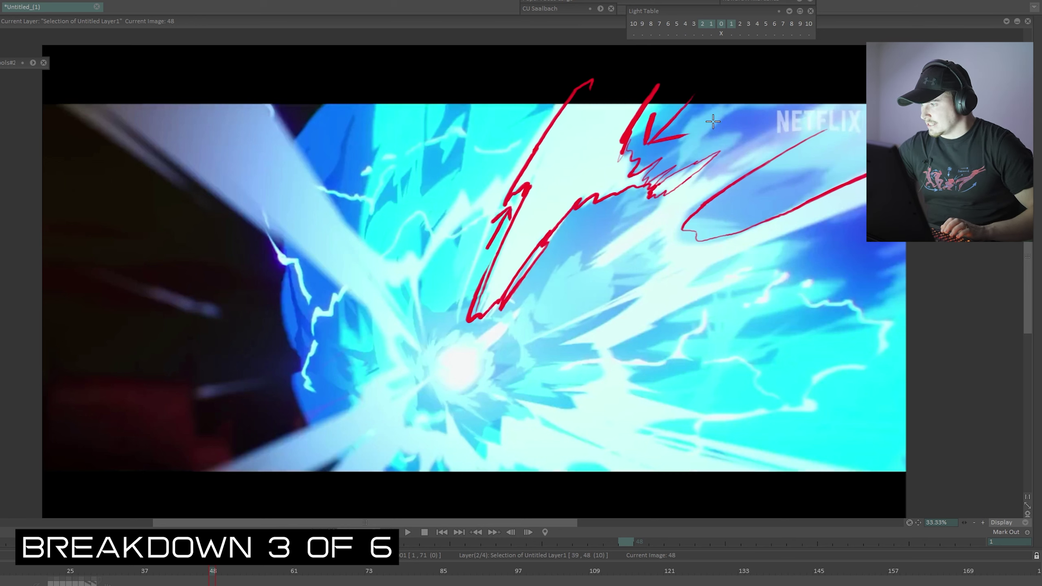
drag(591, 211, 565, 278)
mouse_move(579, 228)
mouse_down()
mouse_move(591, 209)
mouse_move(602, 237)
mouse_up()
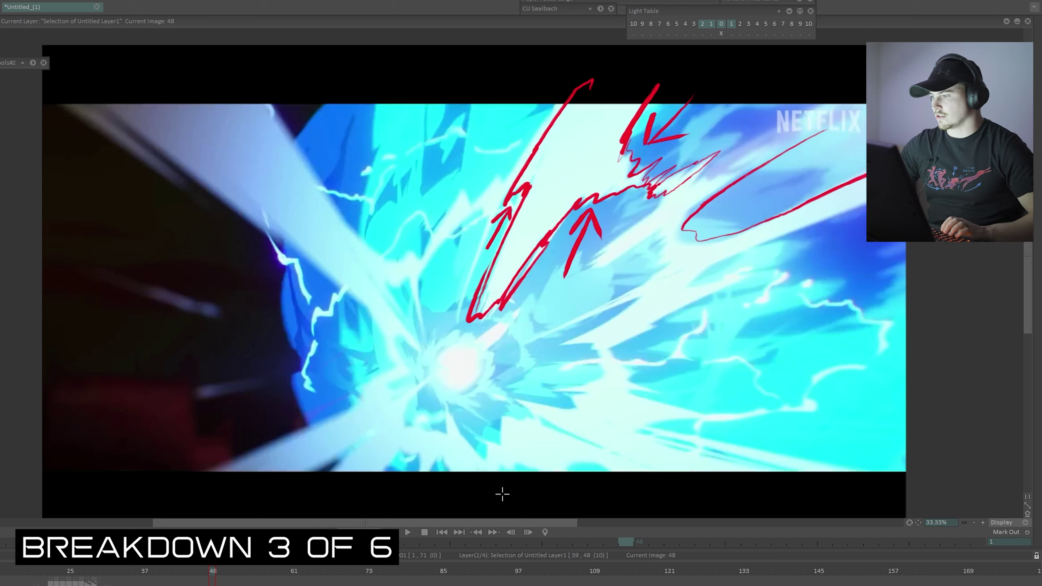
key(BackSpace)
- Trace both edges of the pale diagonal beam and the curved outer edge of the blue energy on frame 48, redrawing the curve once
mouse_move(399, 259)
mouse_down()
mouse_move(359, 225)
mouse_move(242, 45)
mouse_up()
drag(392, 349, 44, 82)
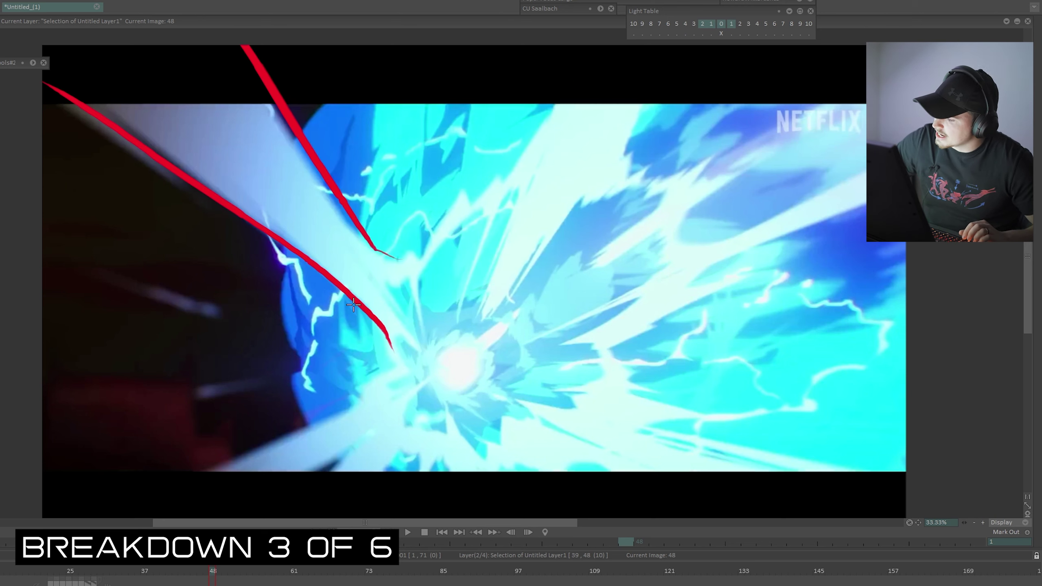
drag(287, 267, 328, 464)
key(ctrl+z)
mouse_move(286, 264)
mouse_down()
mouse_move(289, 389)
mouse_move(367, 500)
mouse_up()
- Mark the blue areas on either side of the pale beam on frame 48, undoing each mark
mouse_move(317, 271)
mouse_down()
mouse_move(304, 276)
mouse_move(297, 327)
mouse_up()
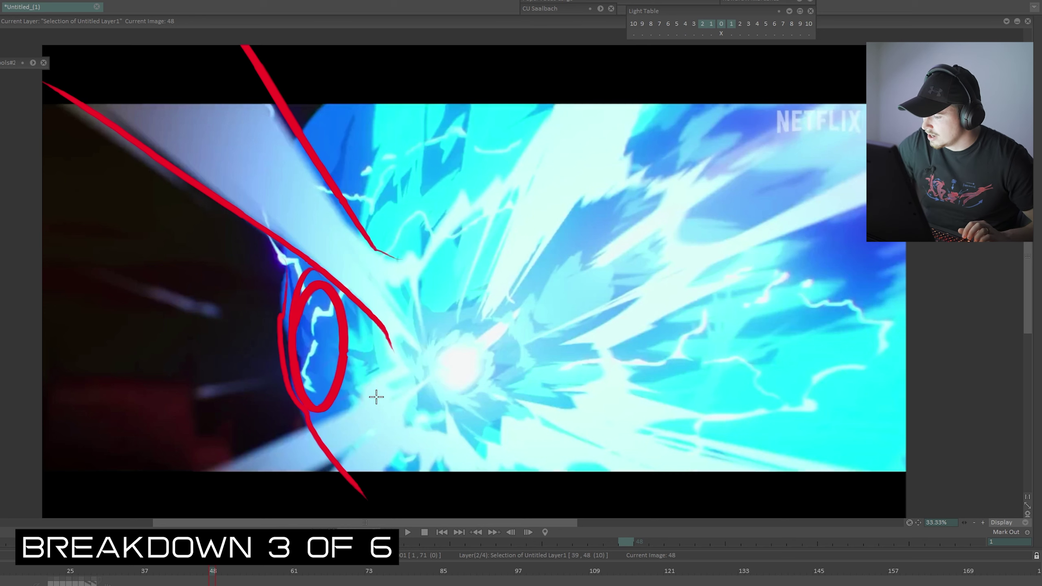
key(ctrl+z)
drag(358, 135, 401, 191)
key(ctrl+z)
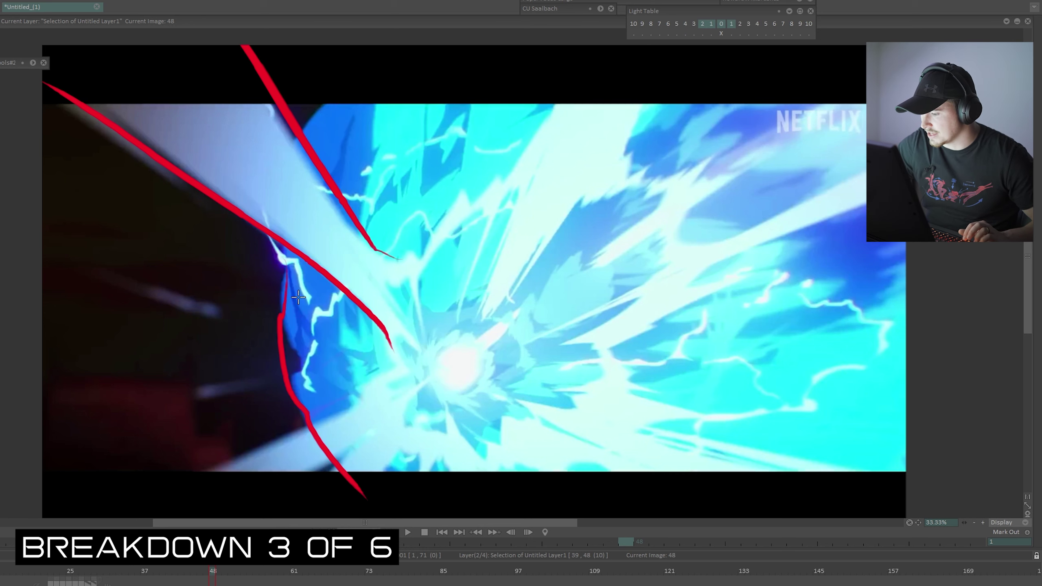
- Sketch over the darker blue shapes inside the curved edge, remove that sketch, and draw a red arrow pointing at them in close-up
drag(287, 269, 315, 324)
drag(290, 283, 298, 357)
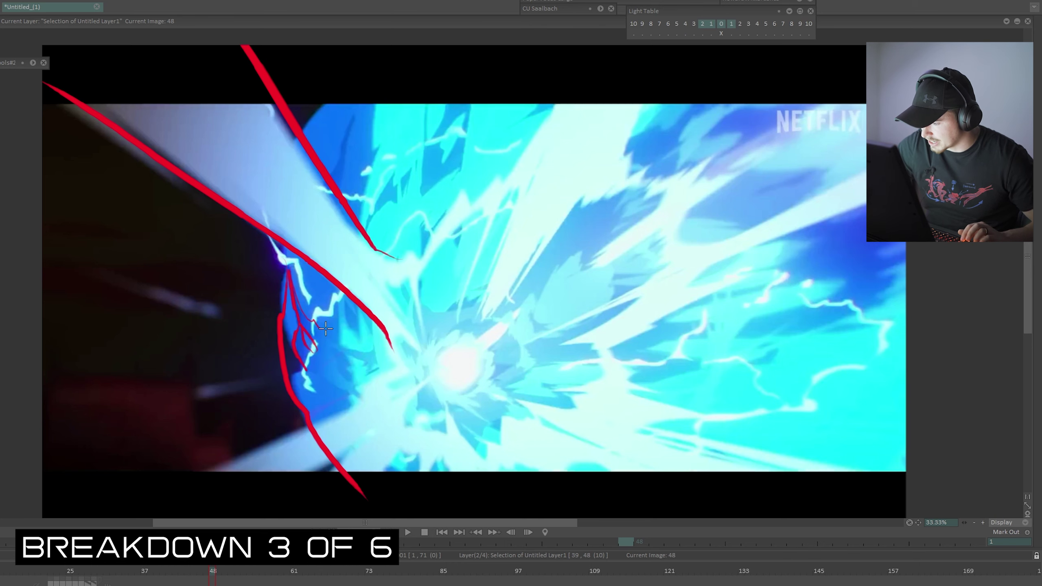
key(2)
key(2)
key(2)
key(2)
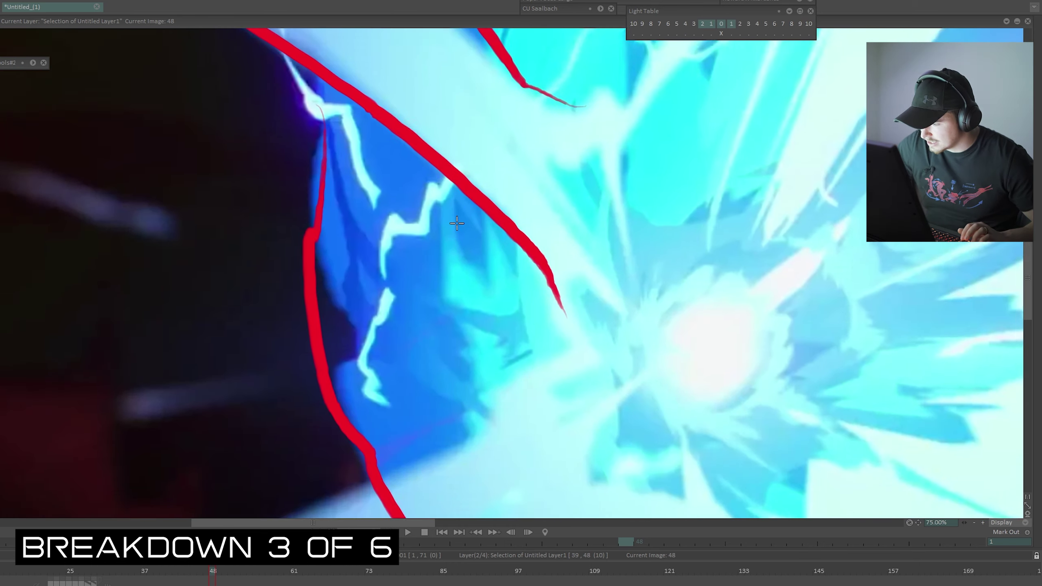
mouse_move(370, 128)
mouse_down()
mouse_move(305, 186)
mouse_move(355, 180)
mouse_up()
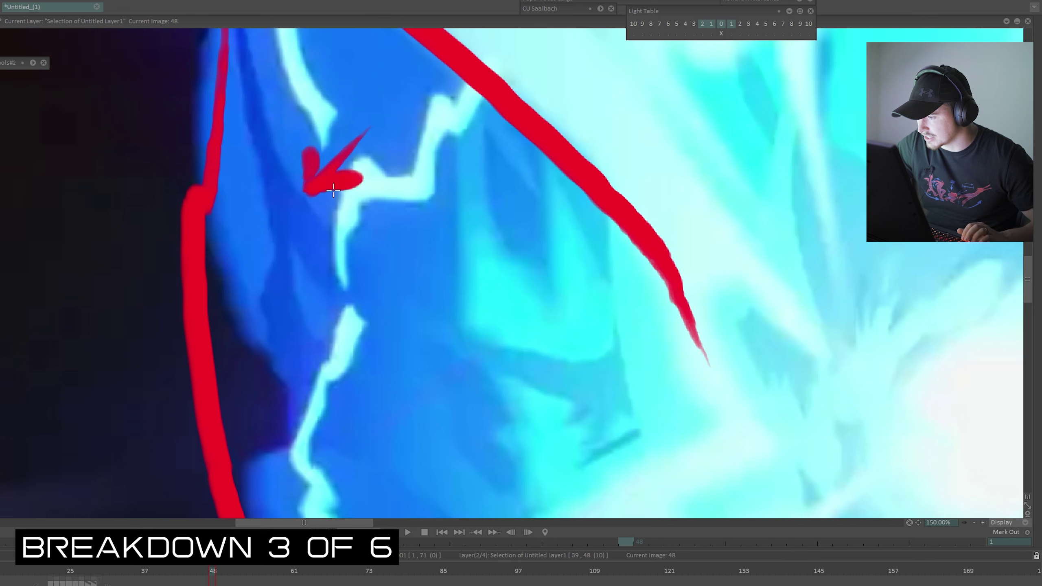
- Add a second red arrow pointing at the darker blue shape from its other side on frame 48, and clear all the marks
drag(275, 211, 241, 235)
mouse_move(242, 212)
mouse_down()
mouse_move(267, 204)
mouse_move(269, 240)
mouse_up()
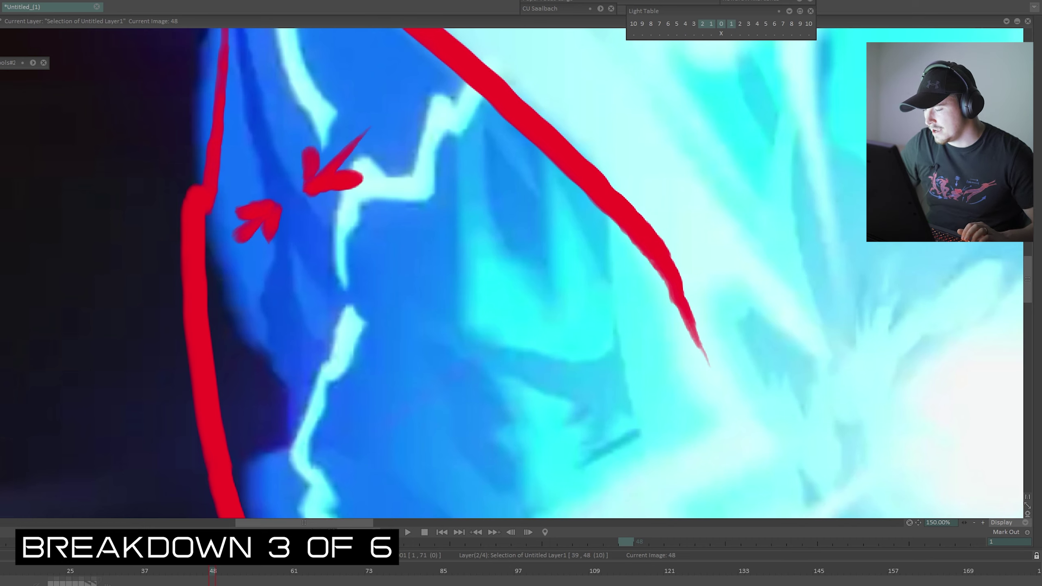
key(BackSpace)
key(1)
key(1)
key(1)
key(1)
key(1)
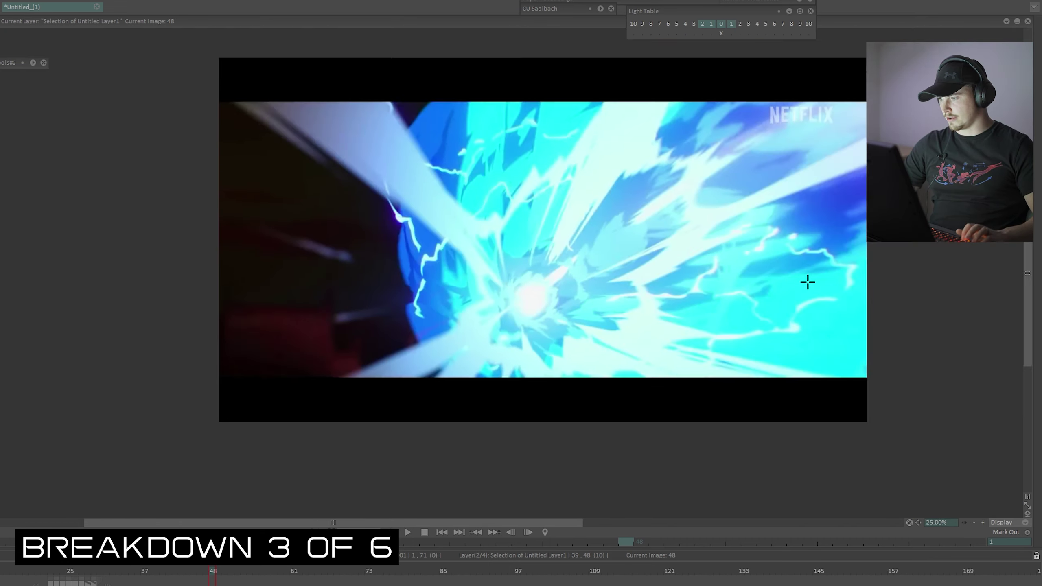
- Outline the two dark patches inside the blue energy on frame 49, and draw three thick red lines radiating from the bright core
key(2)
drag(826, 278, 722, 324)
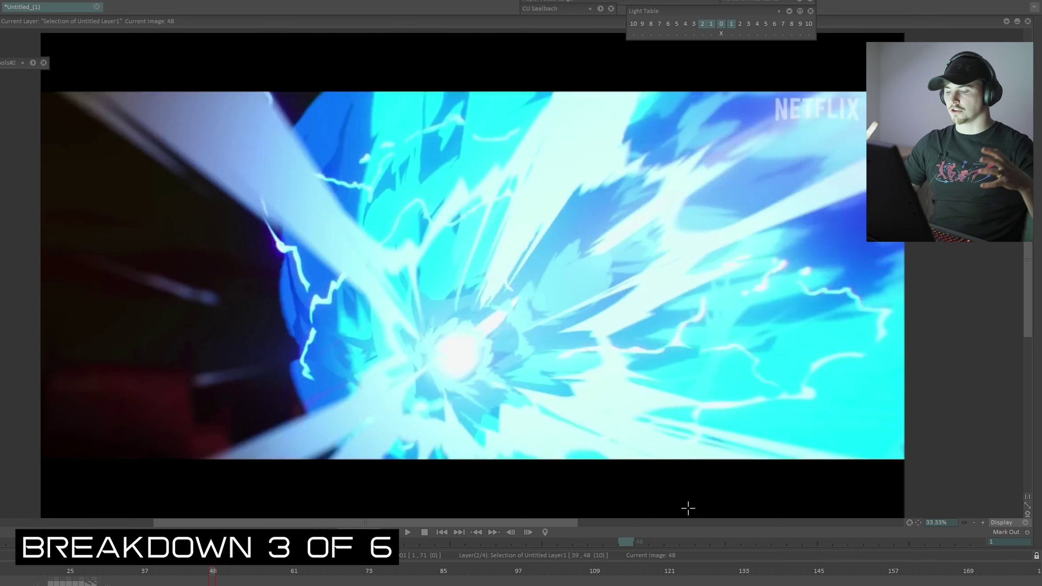
key(Right)
key(Left)
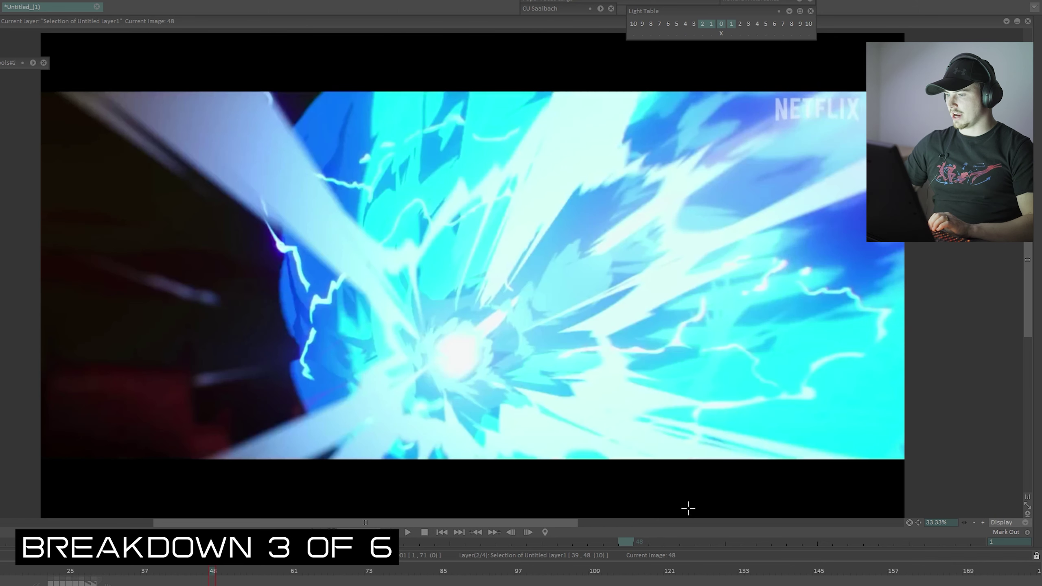
key(Right)
drag(626, 374, 609, 362)
mouse_move(498, 222)
mouse_down()
mouse_move(445, 197)
mouse_move(384, 205)
mouse_move(324, 319)
mouse_move(441, 506)
mouse_up()
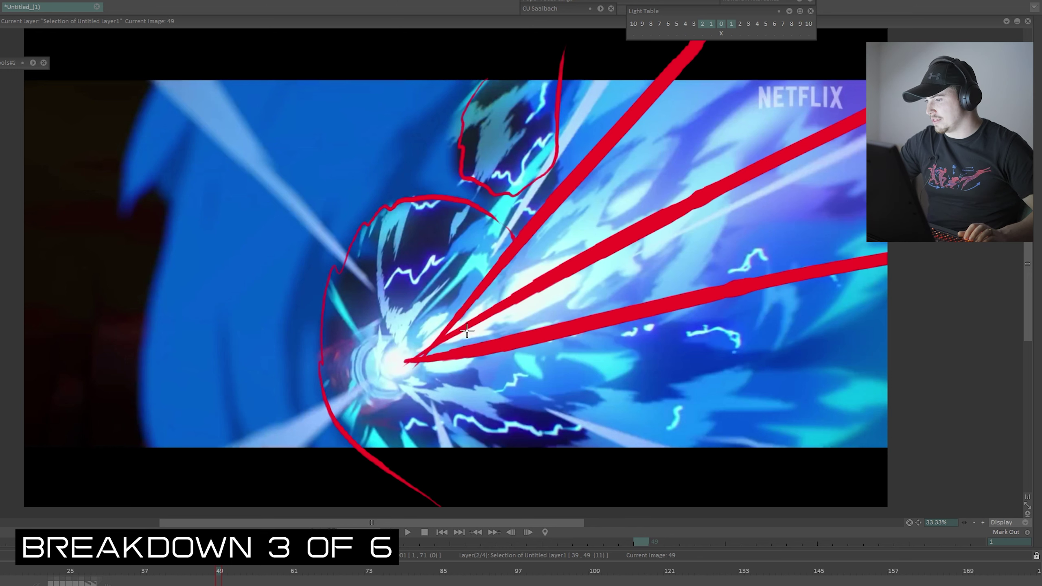
- Undo the thick lines radiating from the core on frame 49, keeping the outlines of the dark patches
mouse_move(467, 331)
mouse_down()
mouse_move(533, 255)
mouse_move(694, 172)
mouse_move(841, 136)
mouse_up()
key(ctrl+z)
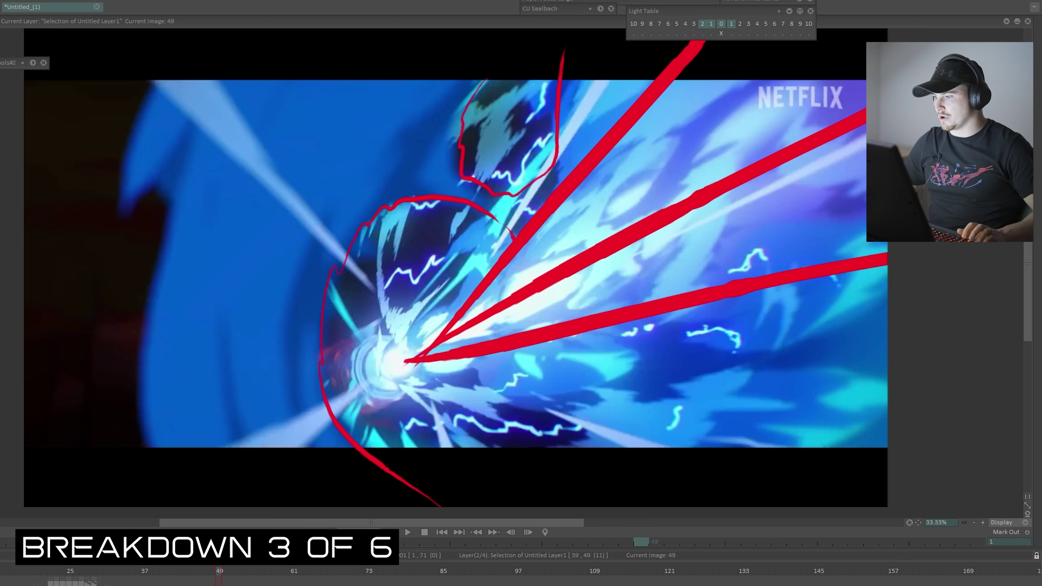
key(ctrl+z)
key(ctrl+z)
key(ctrl+z)
key(ctrl+z)
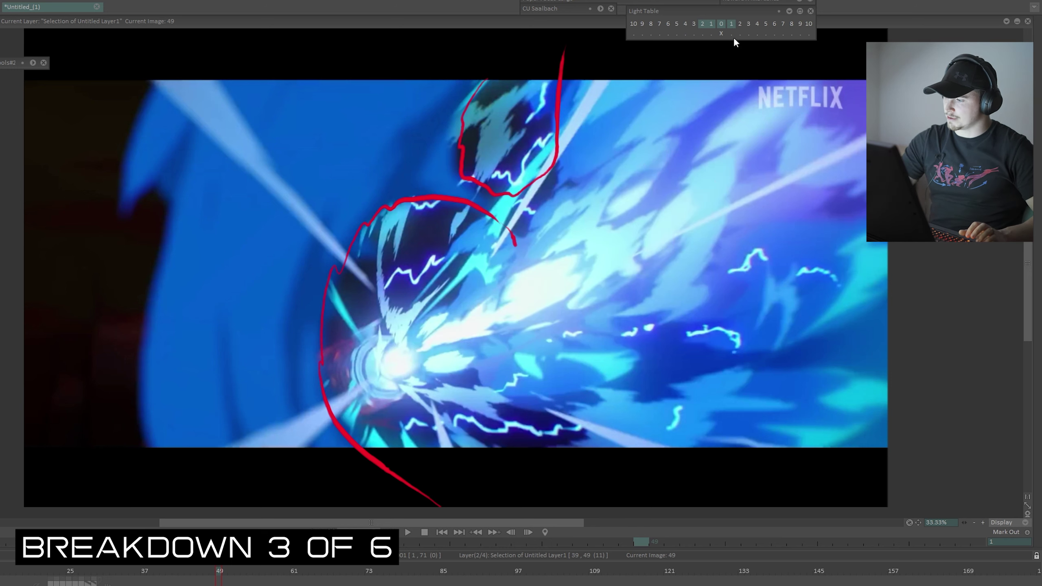
- Sketch the jagged contours of the pale energy shapes beyond the core on frame 49, and clear all the marks
mouse_move(559, 249)
mouse_down()
mouse_move(642, 263)
mouse_move(637, 213)
mouse_move(665, 128)
mouse_up()
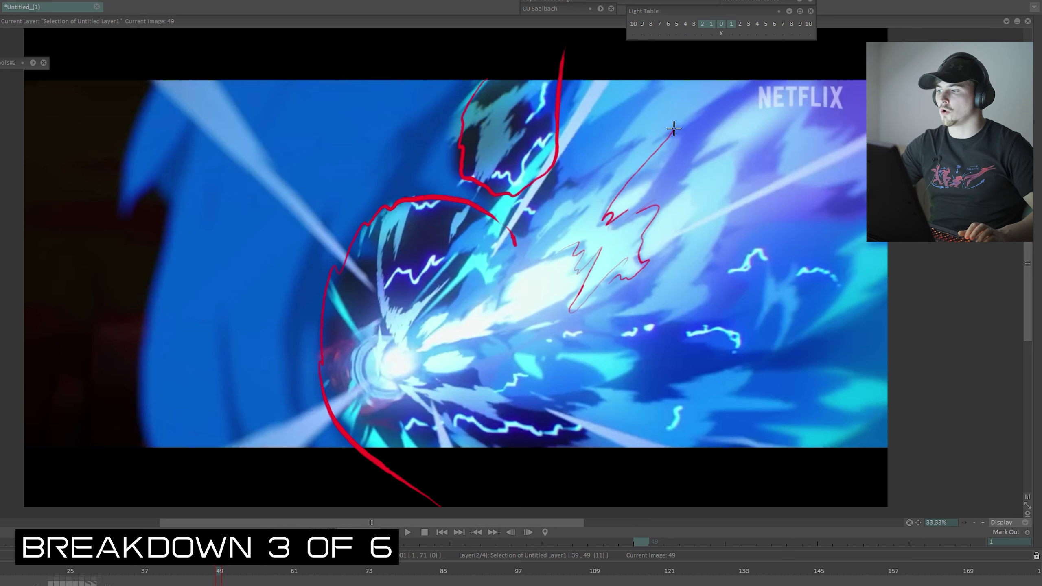
drag(603, 184, 536, 262)
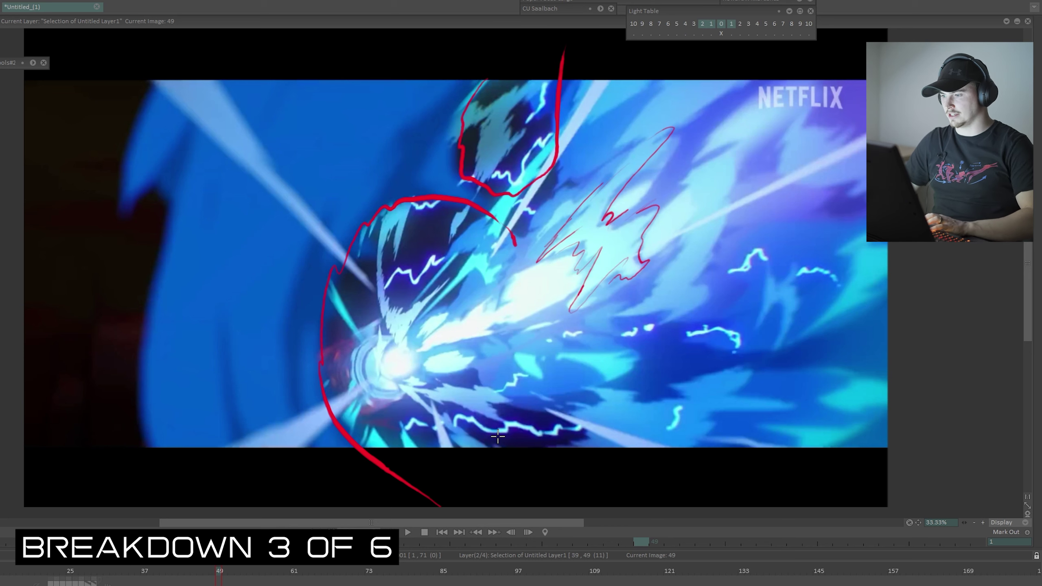
key(BackSpace)
- Draw one arc around the dark area near the core and a larger arc along the outer blue edge, and clear both
mouse_move(404, 472)
mouse_down()
mouse_move(343, 434)
mouse_move(324, 347)
mouse_move(382, 225)
mouse_move(497, 232)
mouse_up()
mouse_move(176, 485)
mouse_down()
mouse_move(147, 450)
mouse_move(221, 29)
mouse_up()
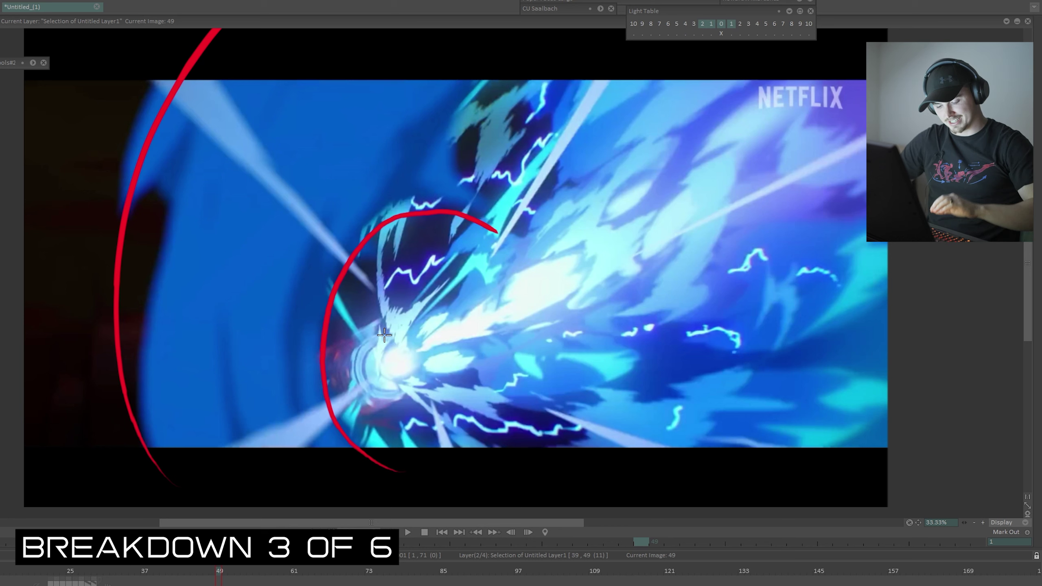
key(BackSpace)
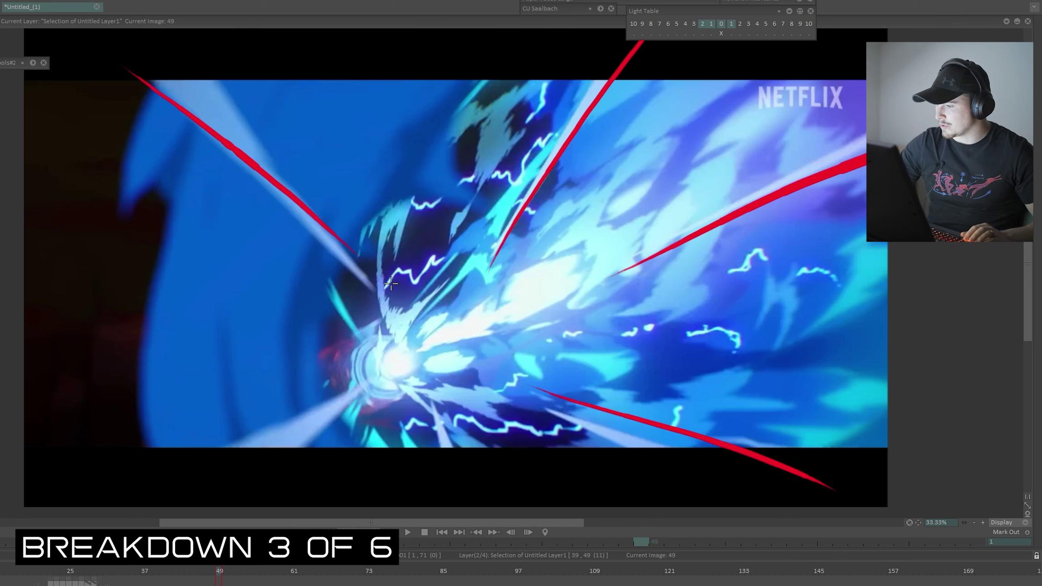
- Trace the pale rays and zigzag along the small lightning bolts on frame 49, and clear all the marks
drag(471, 242, 546, 203)
mouse_move(567, 340)
mouse_down()
mouse_move(653, 331)
mouse_move(750, 346)
mouse_up()
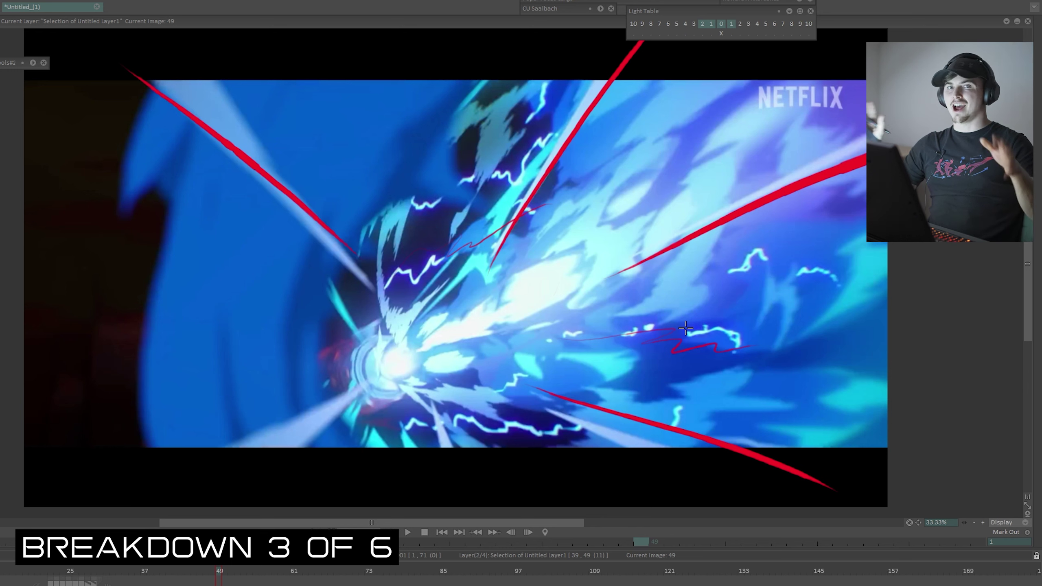
drag(505, 384, 515, 375)
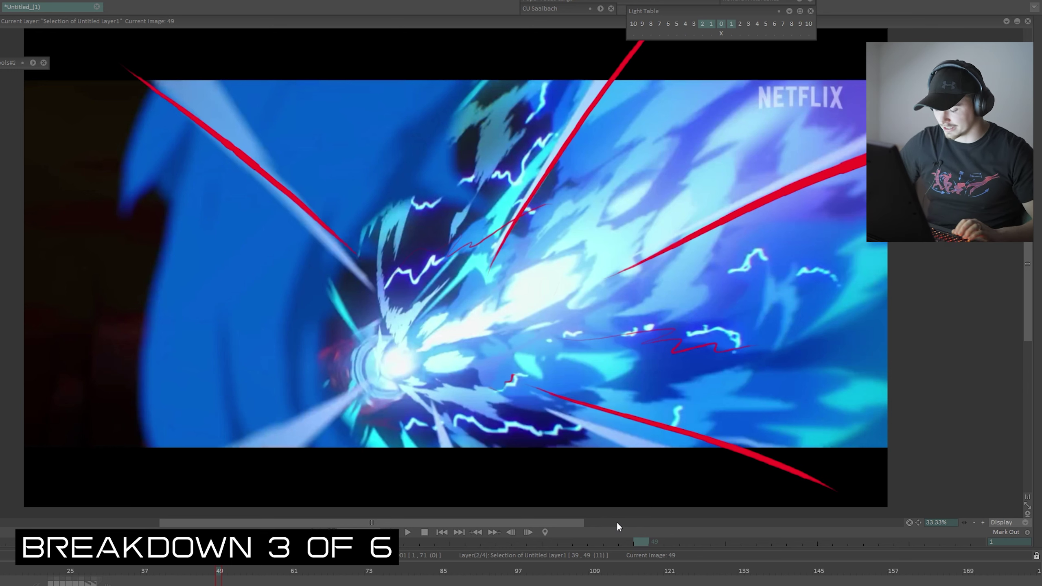
key(BackSpace)
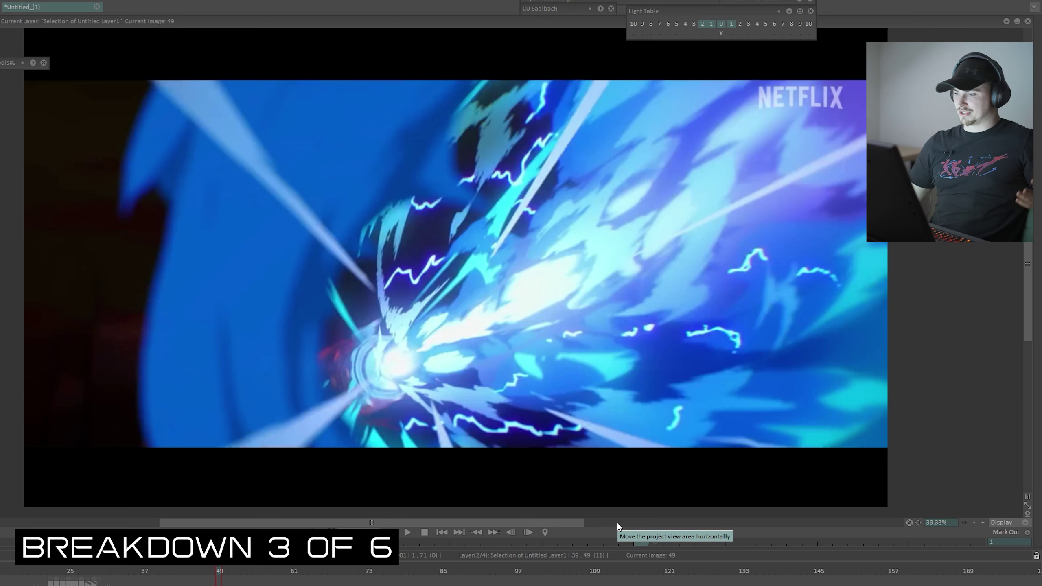
- Draw a straight red line from the core along the bright beam on frame 50, and delete it
key(Right)
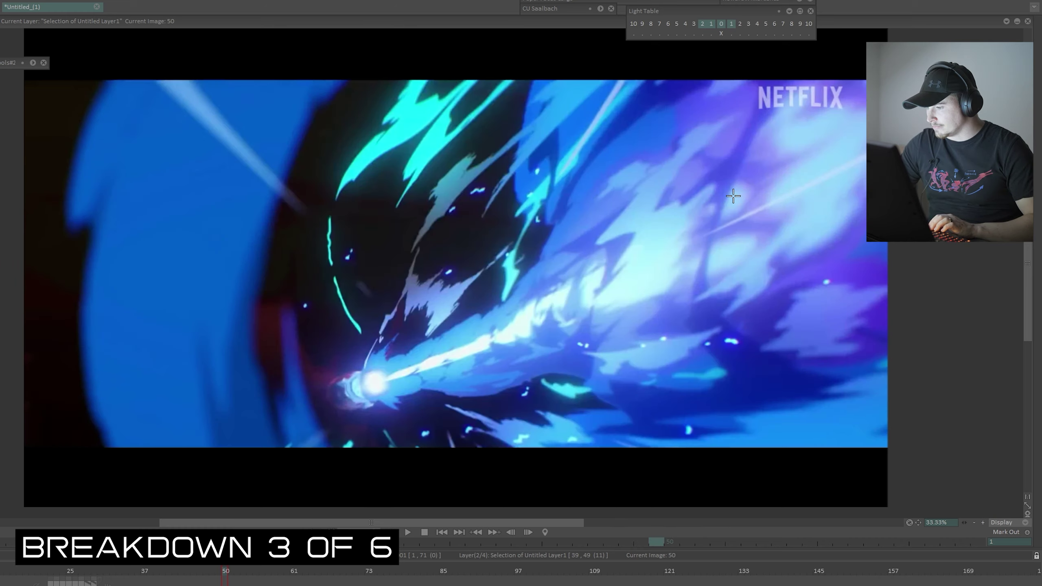
drag(387, 380, 867, 191)
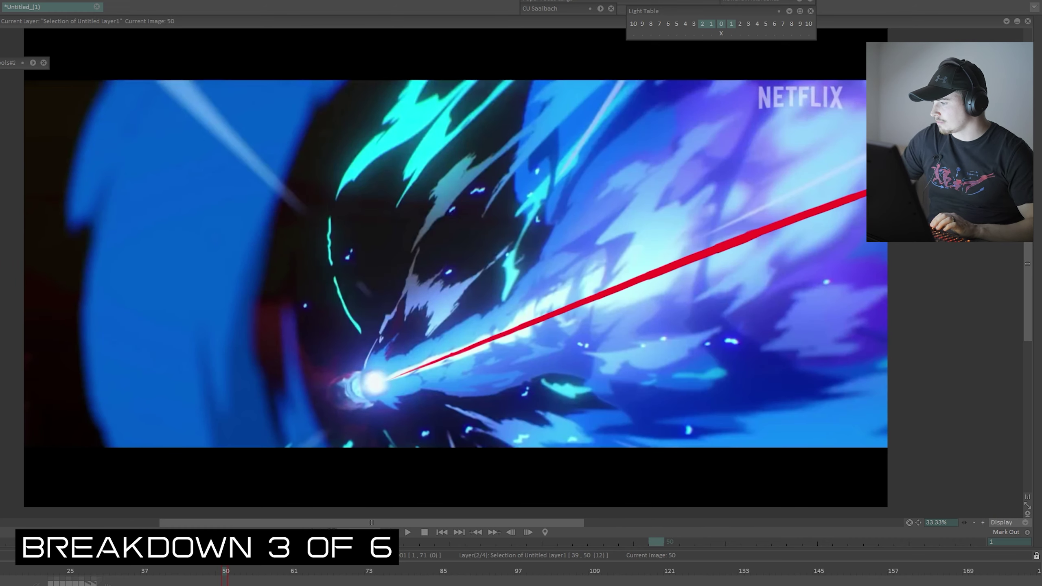
key(Delete)
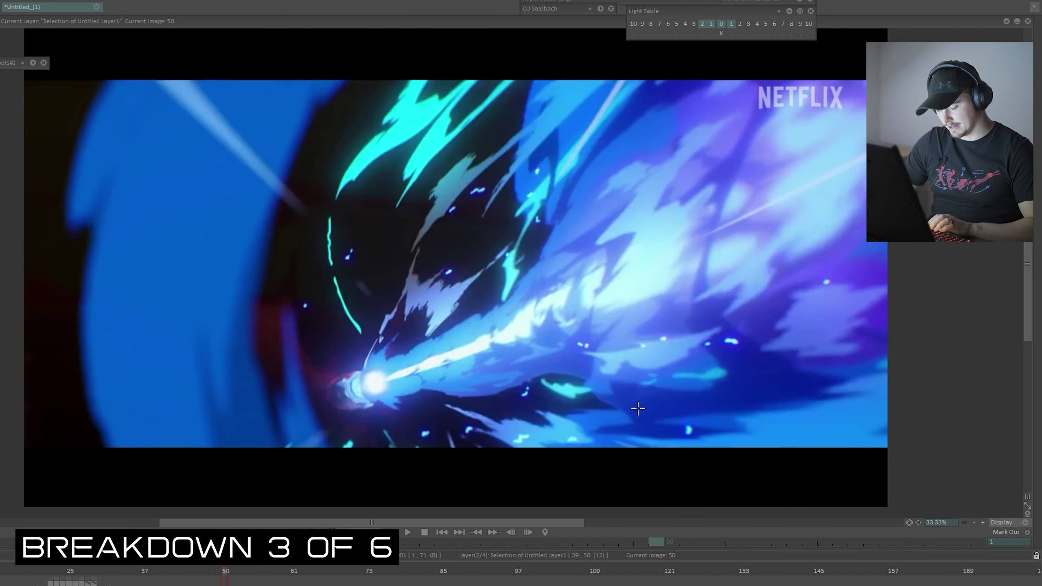
- Number the energy areas 3, 1, 2, 3 on frame 51, mark the beam's lower edge and the glow with an arrow, and clear everything
key(Right)
key(Right)
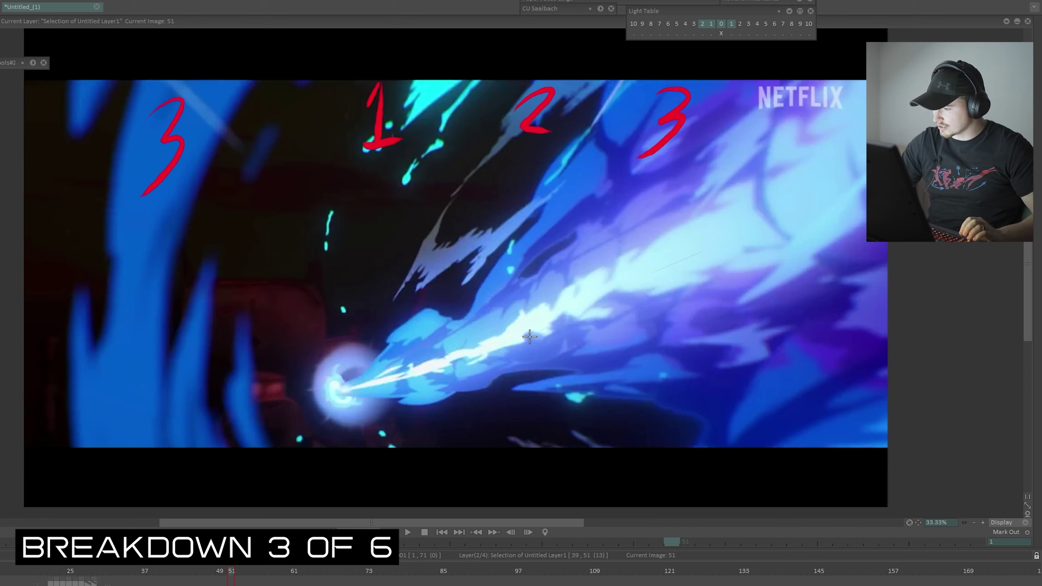
drag(530, 335, 353, 391)
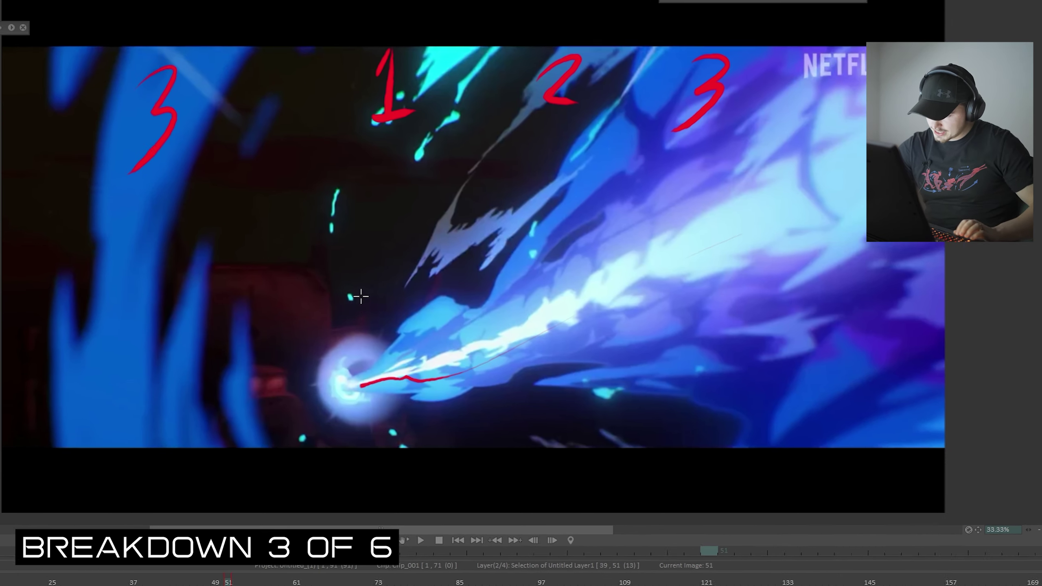
drag(344, 293, 354, 349)
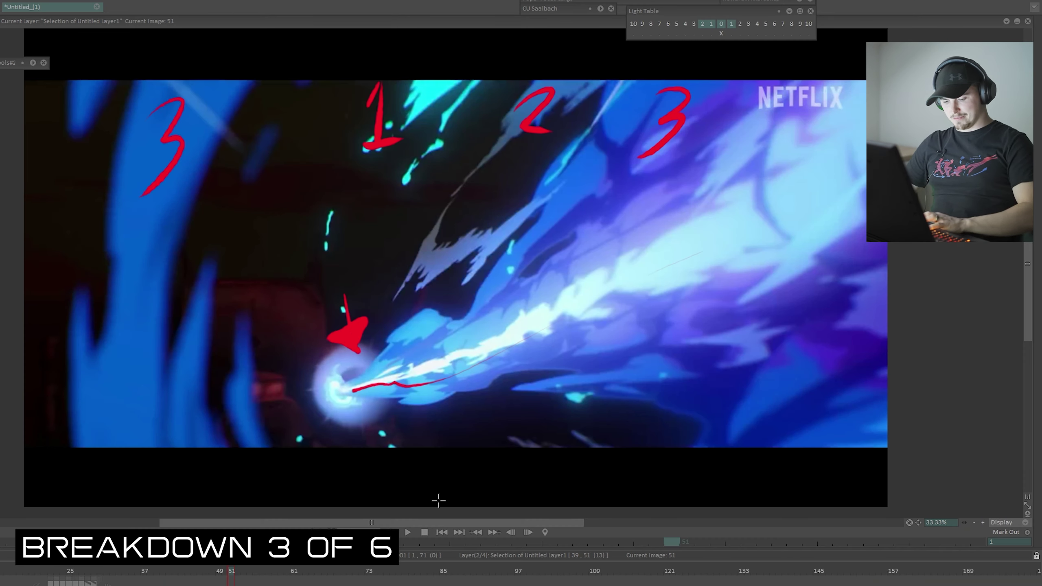
key(BackSpace)
- Outline the glowing ring's outer edge with a jagged line and its dark inner circle on frame 52, and clear the marks
key(Right)
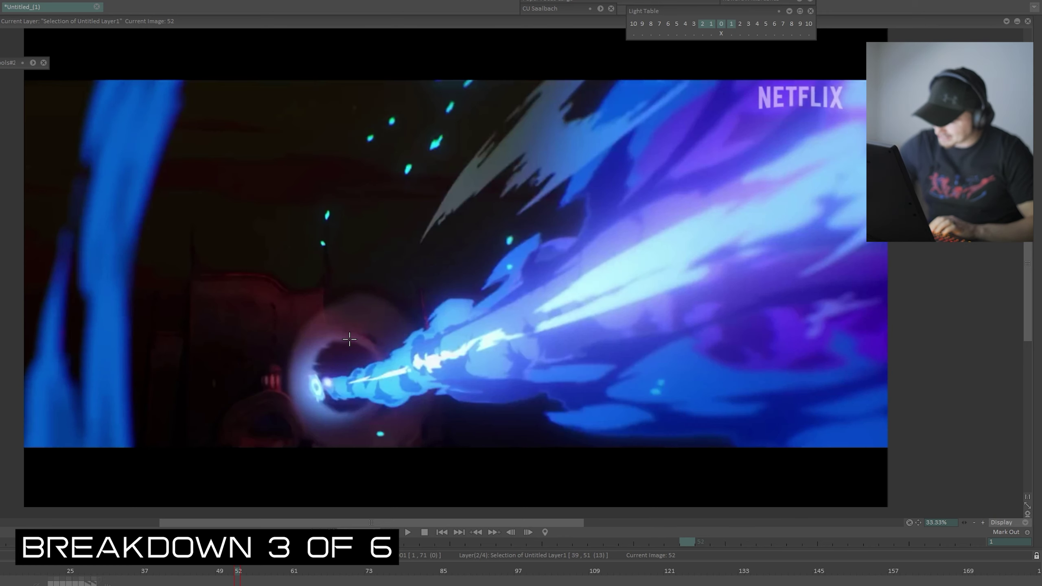
key(ctrl+z)
mouse_move(317, 323)
mouse_down()
mouse_move(380, 303)
mouse_move(414, 325)
mouse_up()
mouse_move(311, 325)
mouse_down()
mouse_move(285, 397)
mouse_move(308, 443)
mouse_move(383, 453)
mouse_move(409, 407)
mouse_move(422, 426)
mouse_move(404, 449)
mouse_up()
key(ctrl+z)
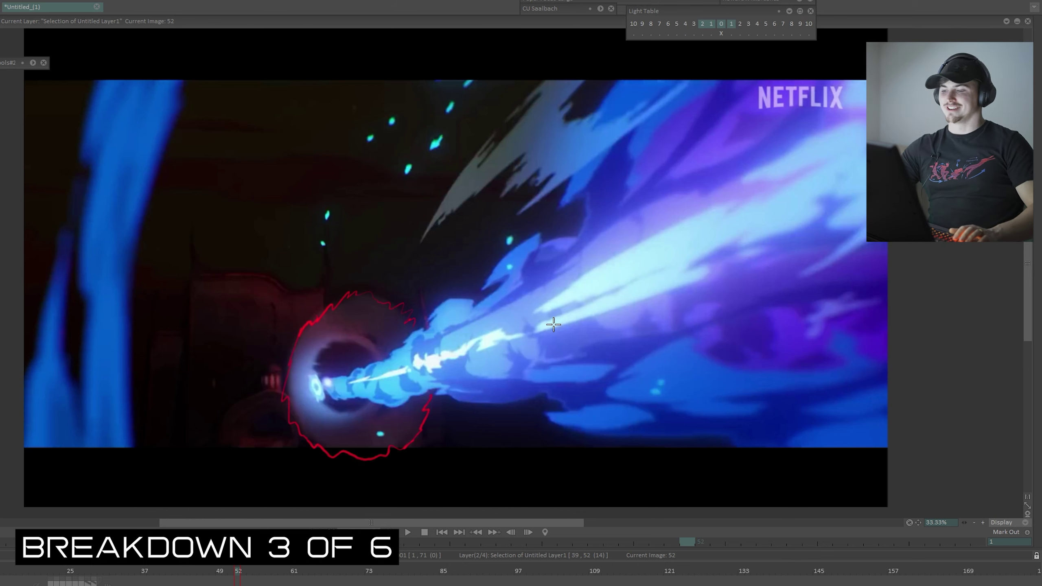
drag(315, 375, 365, 408)
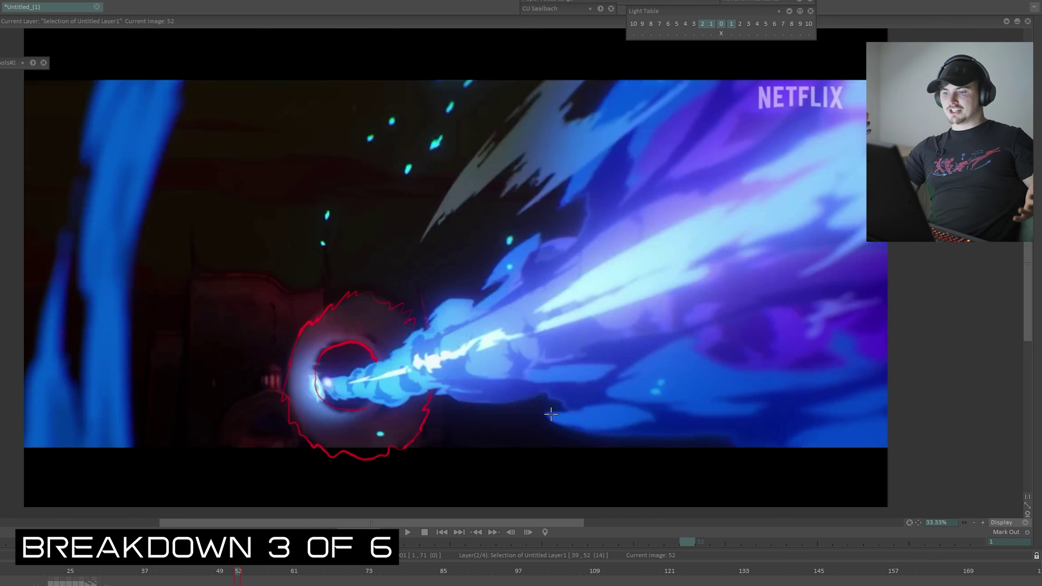
key(BackSpace)
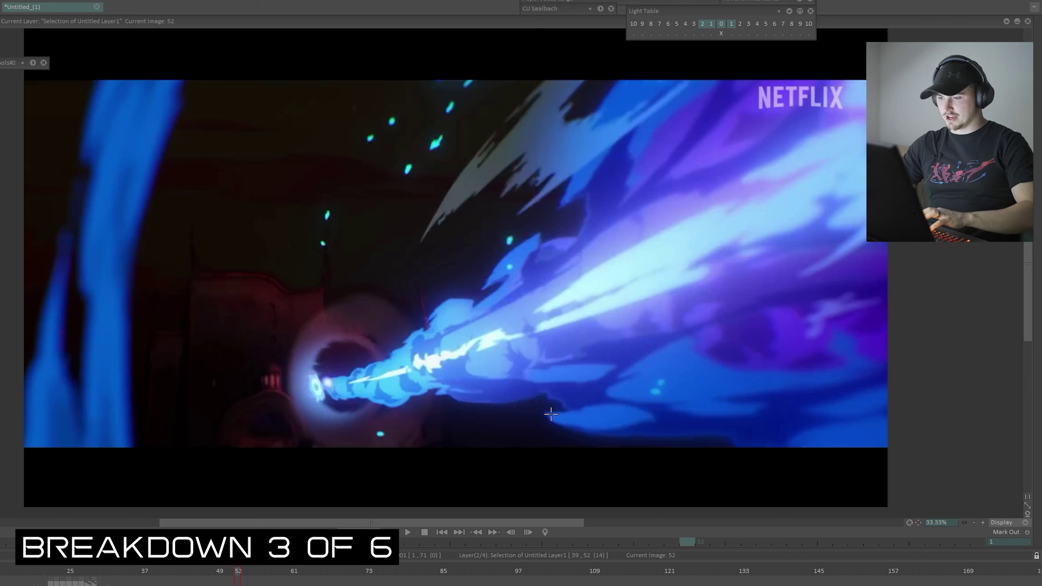
- Redraw the ring's outer and inner outlines on frame 52 with smoother strokes, and sketch jagged break-up shapes over the ring on frame 53
key(ctrl+z)
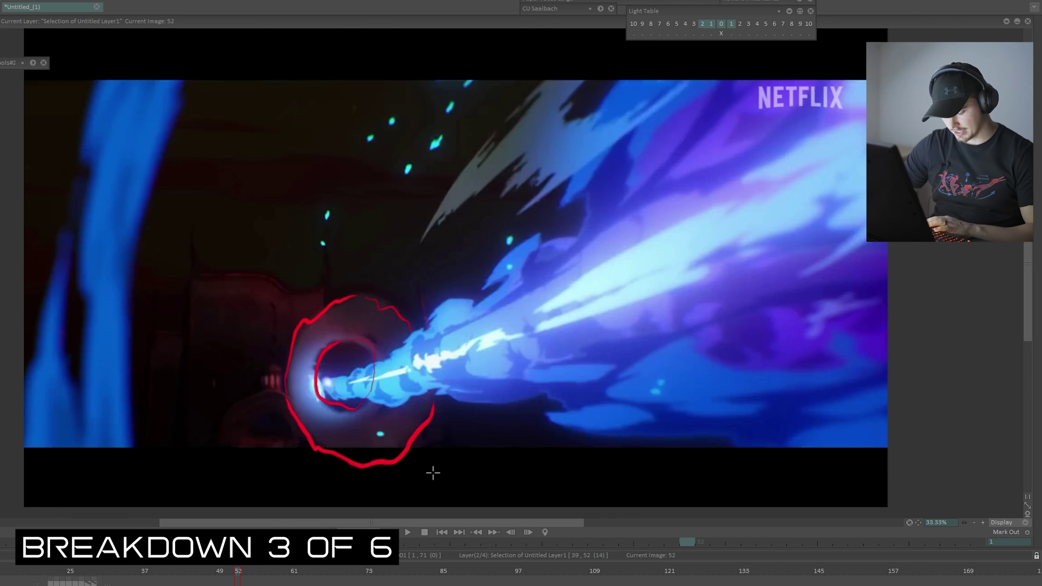
key(ctrl+y)
key(period)
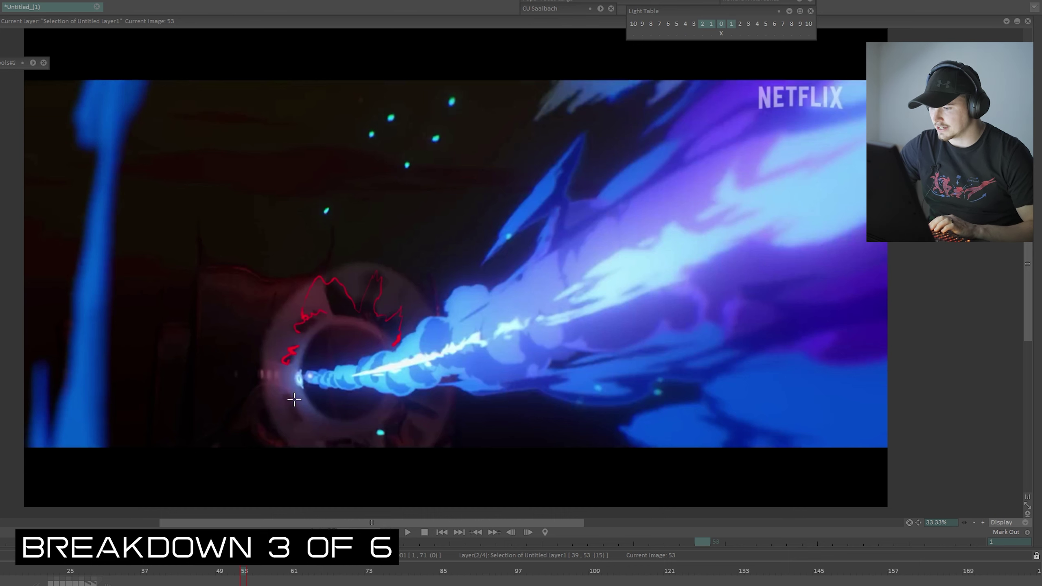
- Outline the jagged dark gaps in the upper part of the ring on frame 54, examining them in close-up
key(period)
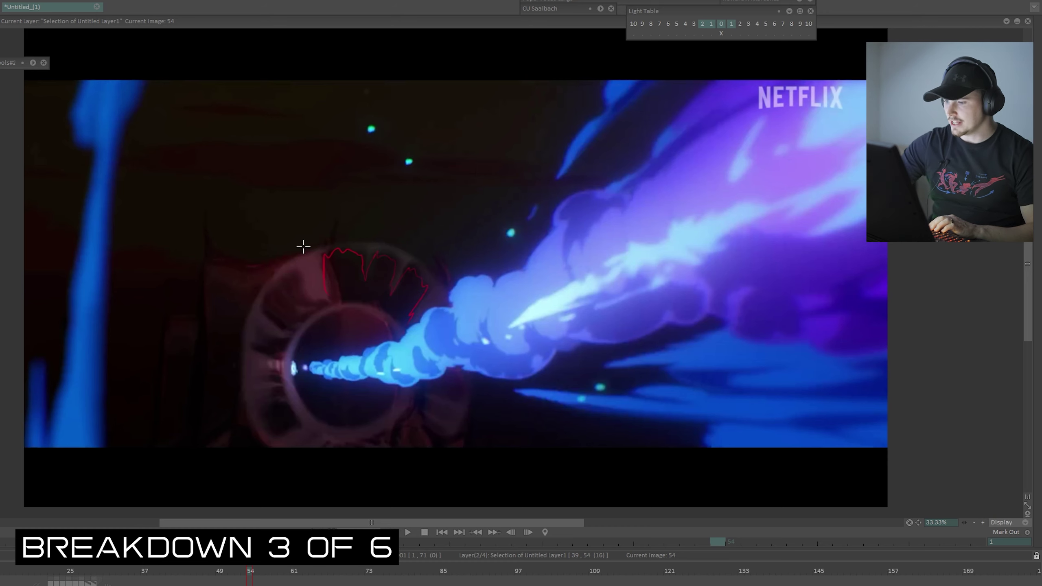
drag(347, 206, 510, 217)
key(greater)
key(greater)
key(greater)
drag(653, 337, 535, 267)
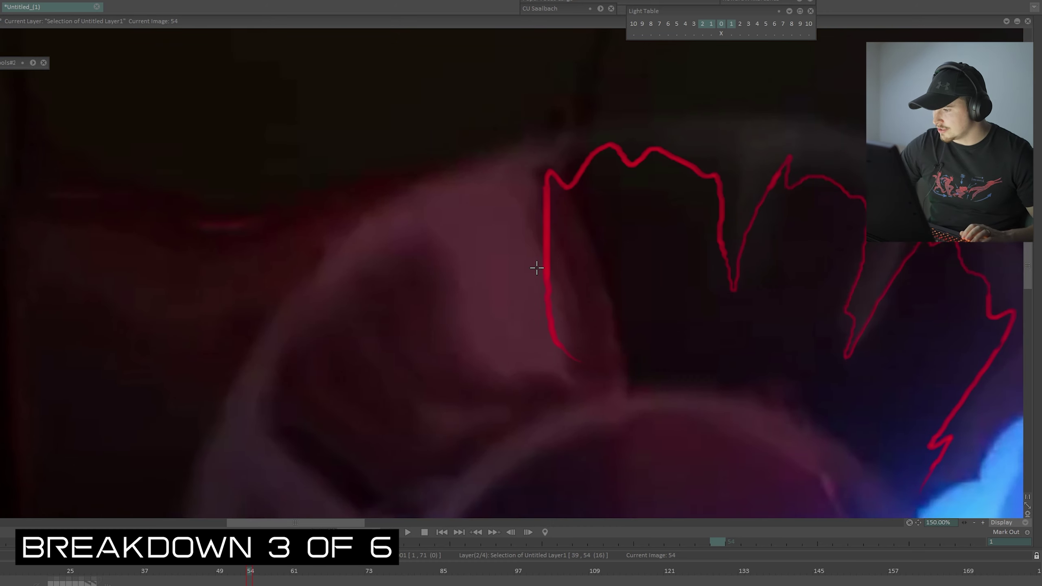
key(less)
- Try additional strokes around the ring on frame 54, and undo them
mouse_move(299, 100)
mouse_down()
mouse_move(307, 230)
mouse_move(314, 182)
mouse_move(314, 212)
mouse_up()
key(ctrl+z)
key(ctrl+z)
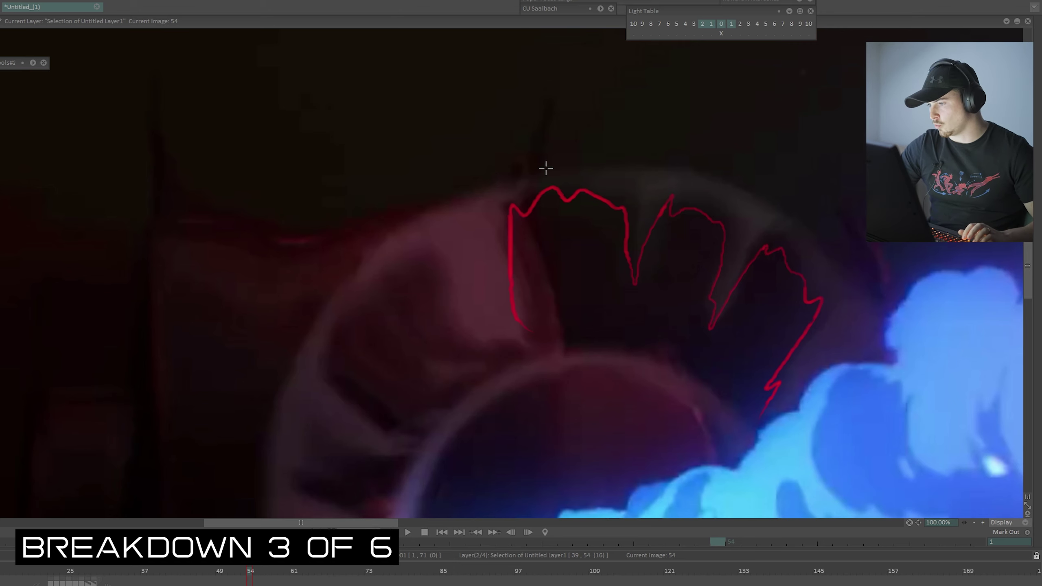
scroll(492, 316, down, 2)
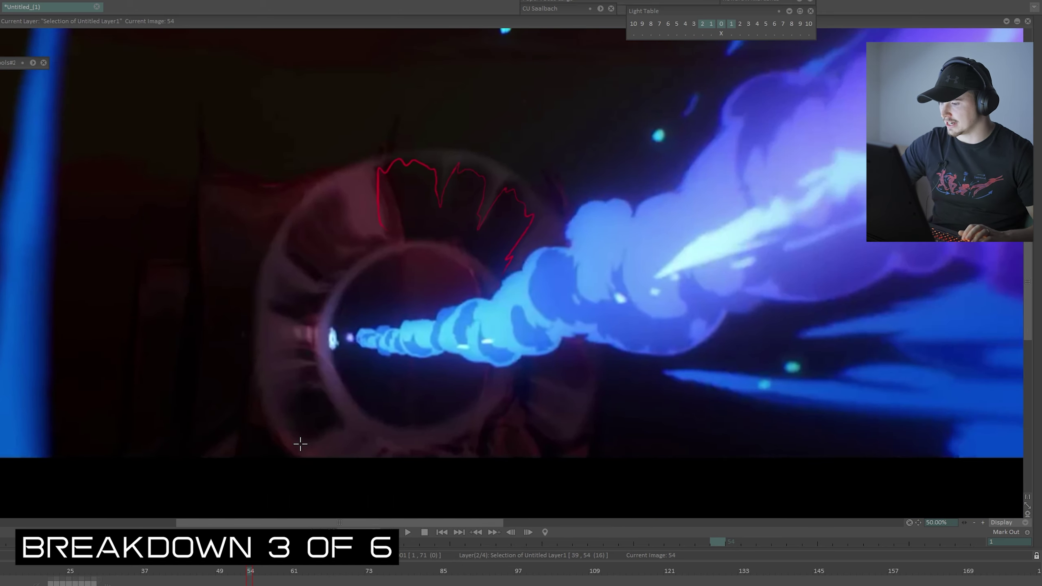
mouse_move(301, 444)
mouse_down()
mouse_move(251, 328)
mouse_move(476, 158)
mouse_move(552, 255)
mouse_up()
key(ctrl+z)
- Step back and forth through frames 54 to 60 to examine how the ring breaks up and how the smoke trail moves
key(Right)
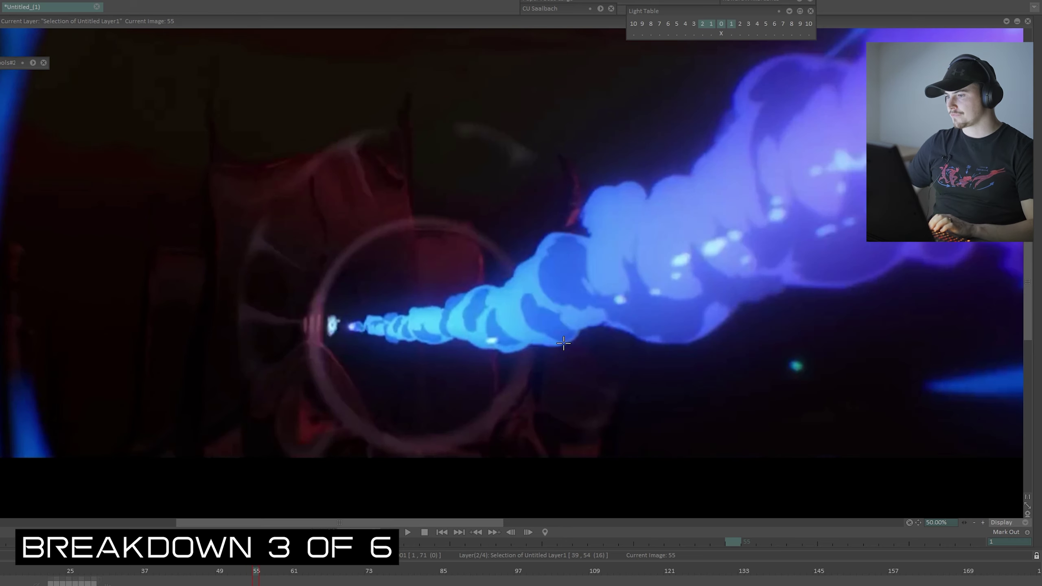
key(Right)
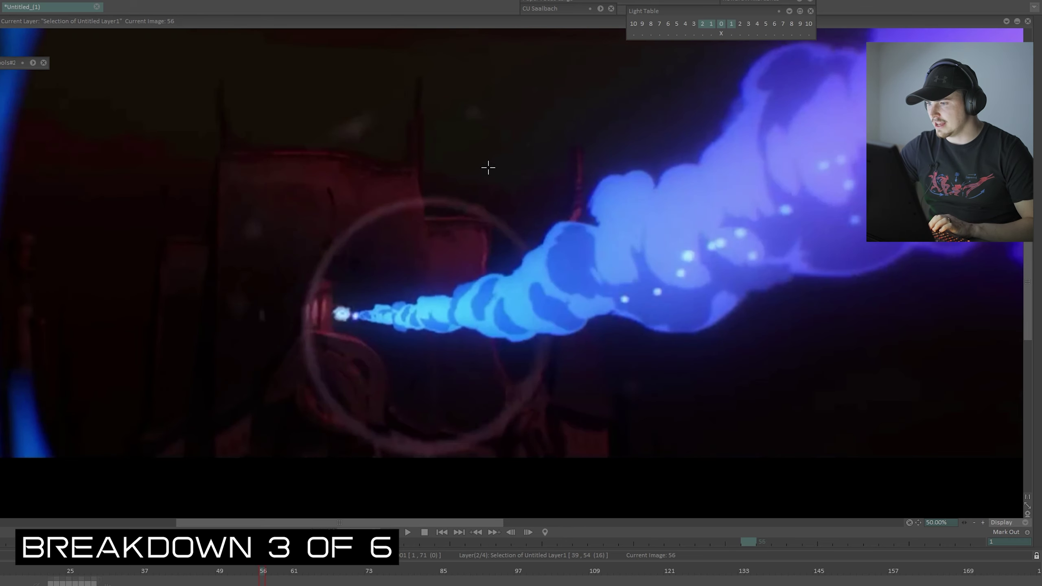
key(Left)
key(Left)
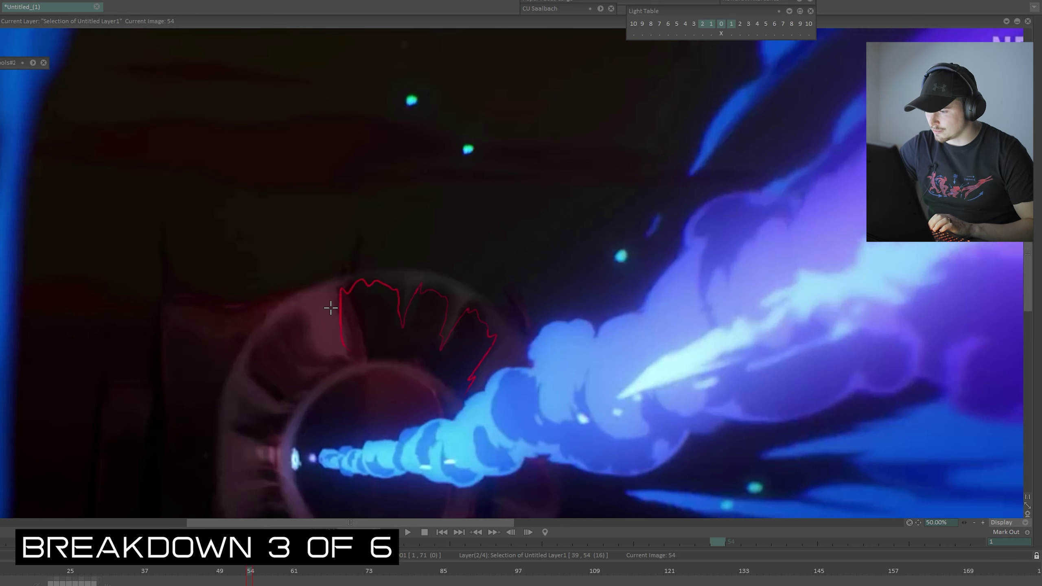
mouse_move(257, 299)
mouse_down()
mouse_move(337, 273)
mouse_move(352, 283)
mouse_move(232, 272)
mouse_up()
key(Right)
key(Right)
key(Right)
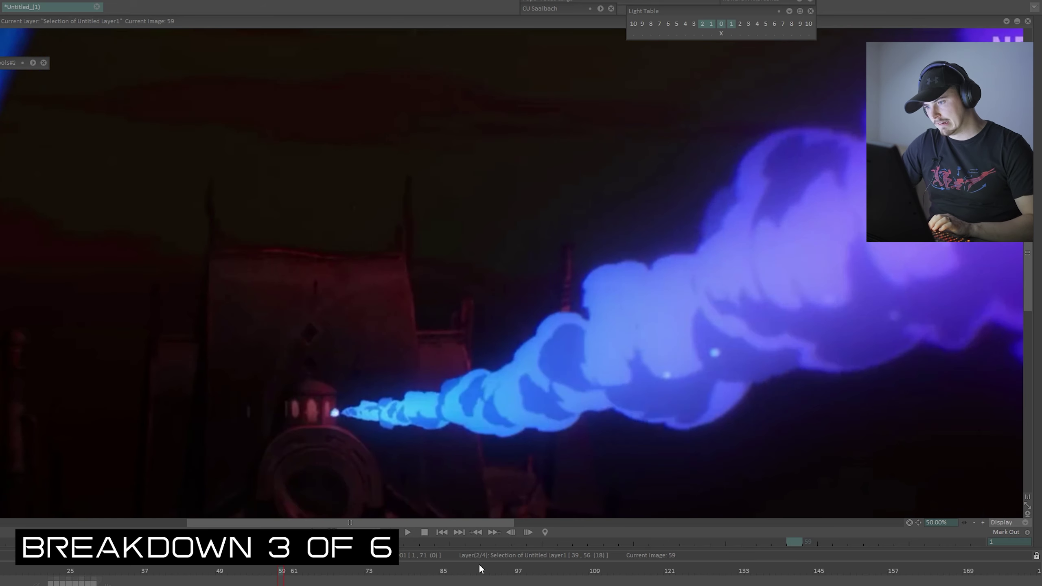
key(Right)
key(Right)
key(Right)
key(Right)
key(Right)
key(Right)
key(Right)
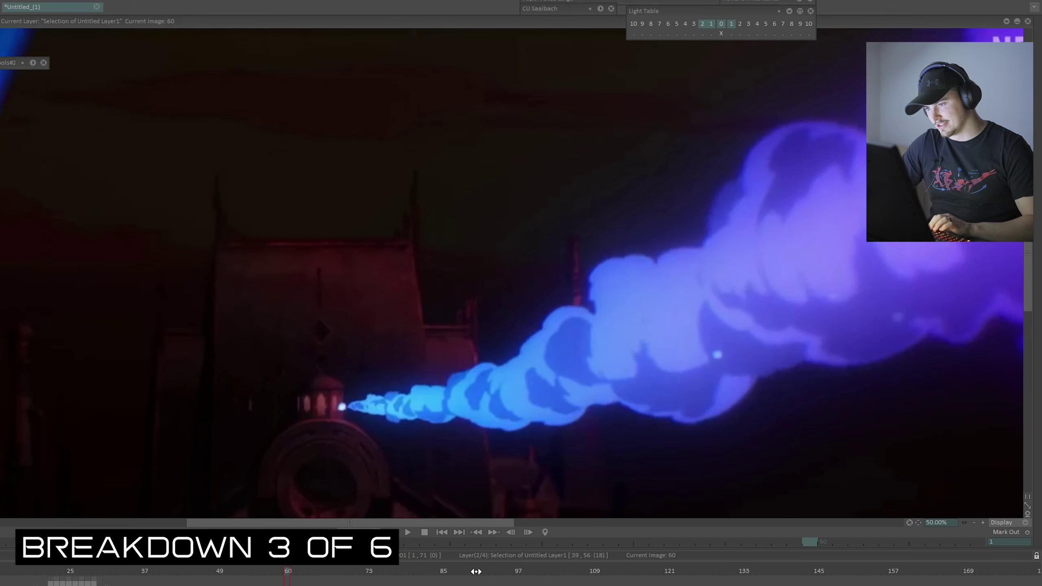
- Rewind the explosion shot from frame 69 to its beginning and play it through
key(Right)
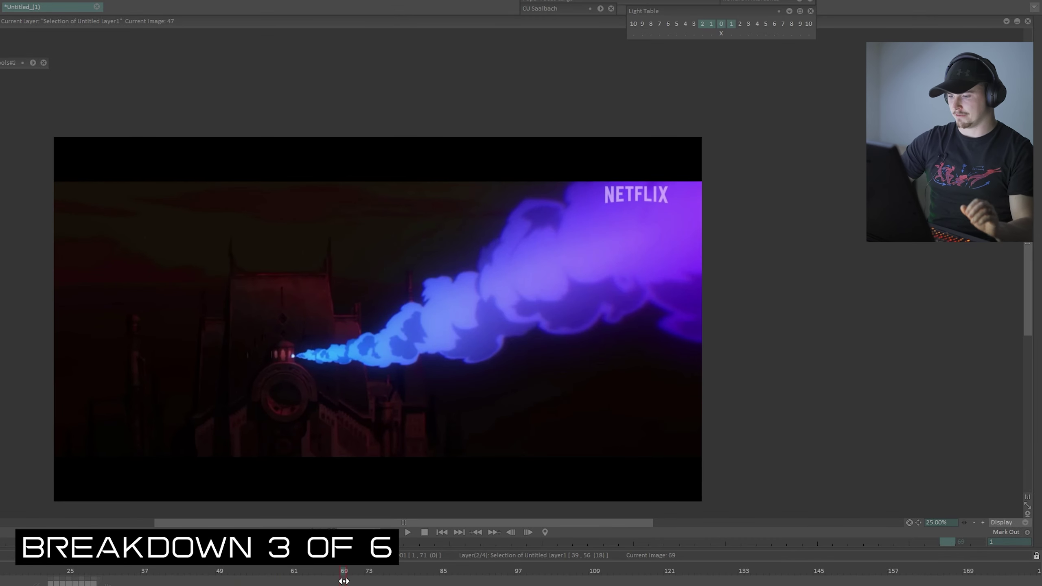
drag(344, 578, 1, 581)
key(Return)
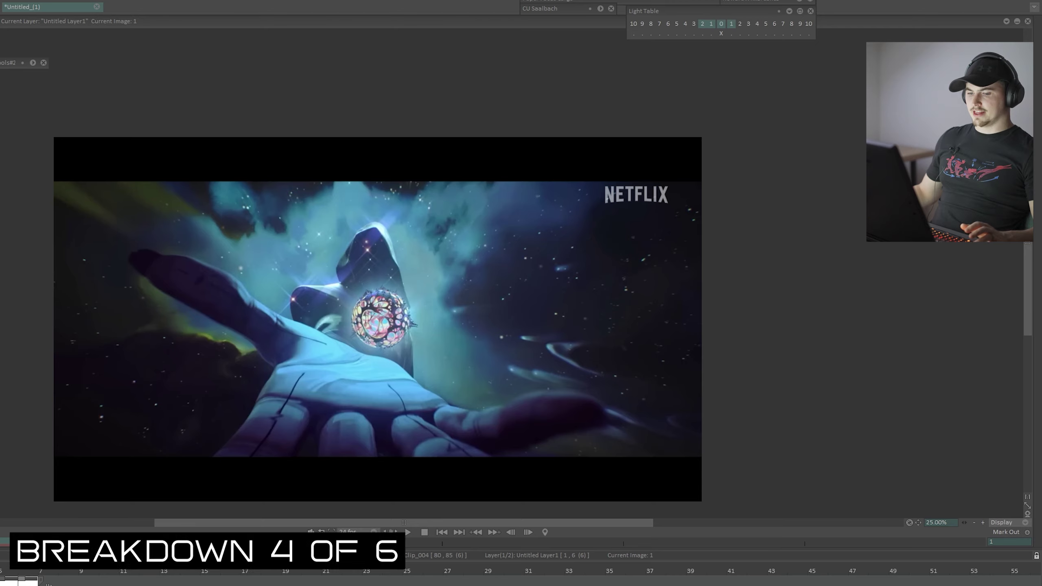
- Trace the outline of the large outstretched hand and its fingers in red on frame 1
key(plus)
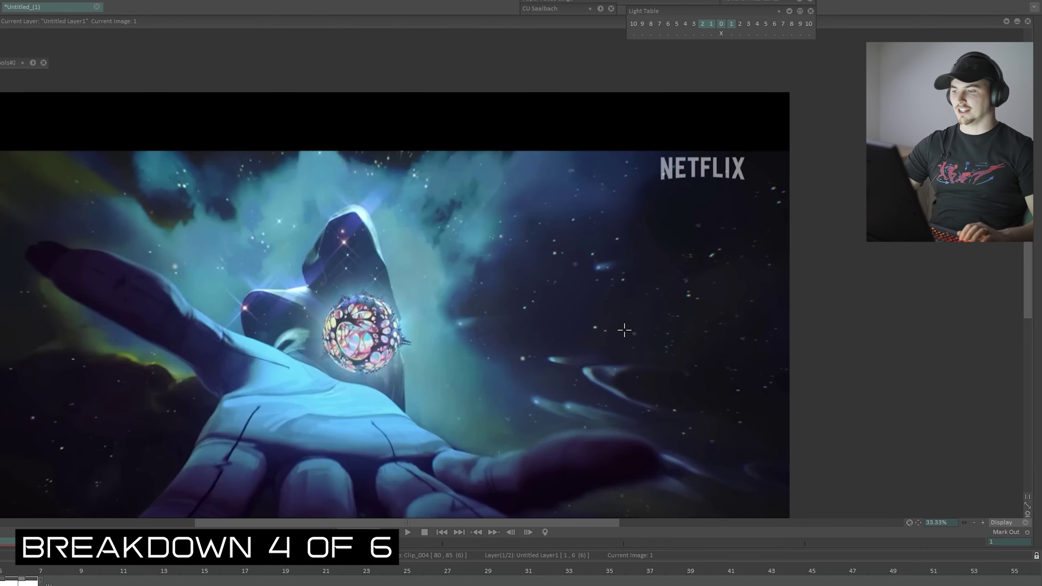
drag(624, 331, 712, 271)
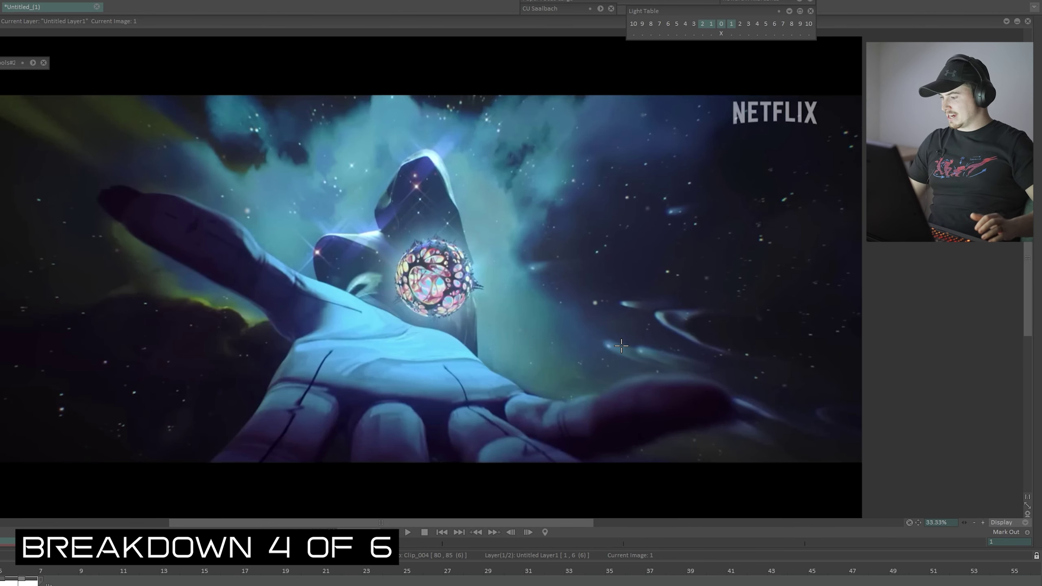
mouse_move(519, 386)
mouse_down()
mouse_move(107, 184)
mouse_move(152, 248)
mouse_move(290, 346)
mouse_move(189, 501)
mouse_up()
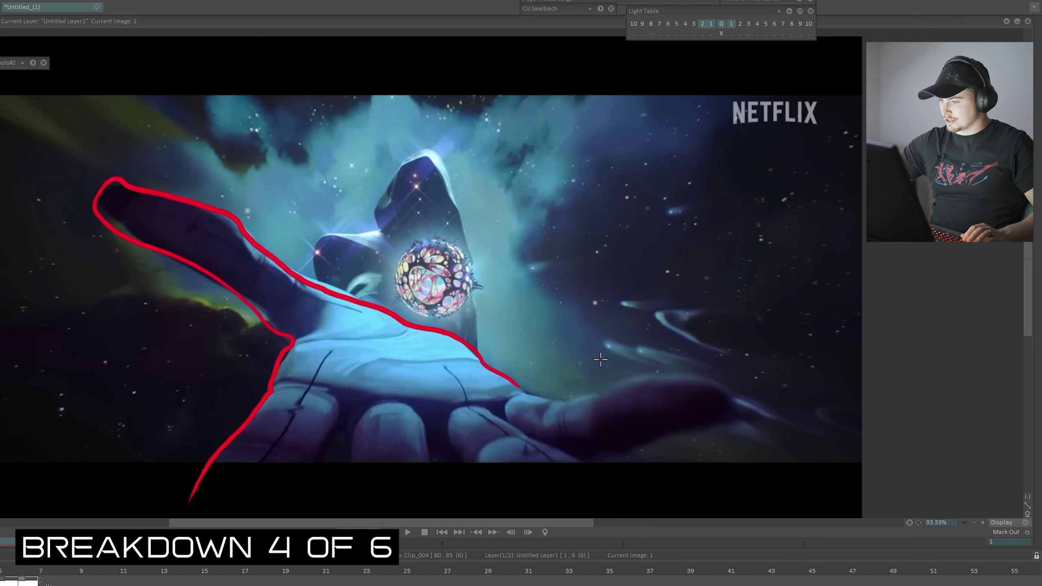
drag(519, 390, 551, 399)
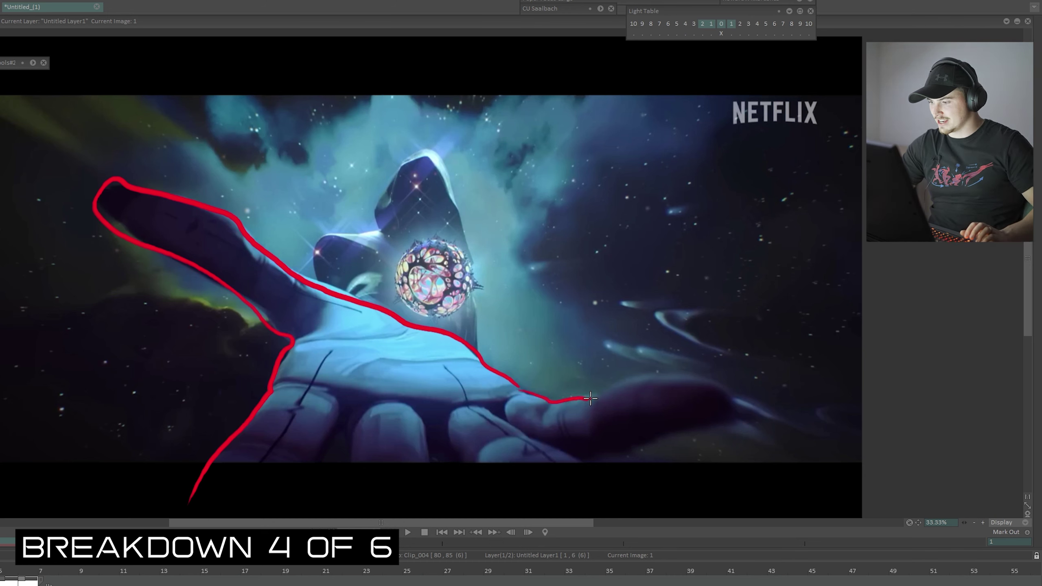
mouse_move(591, 398)
mouse_down()
mouse_move(637, 377)
mouse_move(679, 379)
mouse_move(738, 410)
mouse_move(721, 429)
mouse_move(582, 456)
mouse_up()
drag(484, 408, 591, 468)
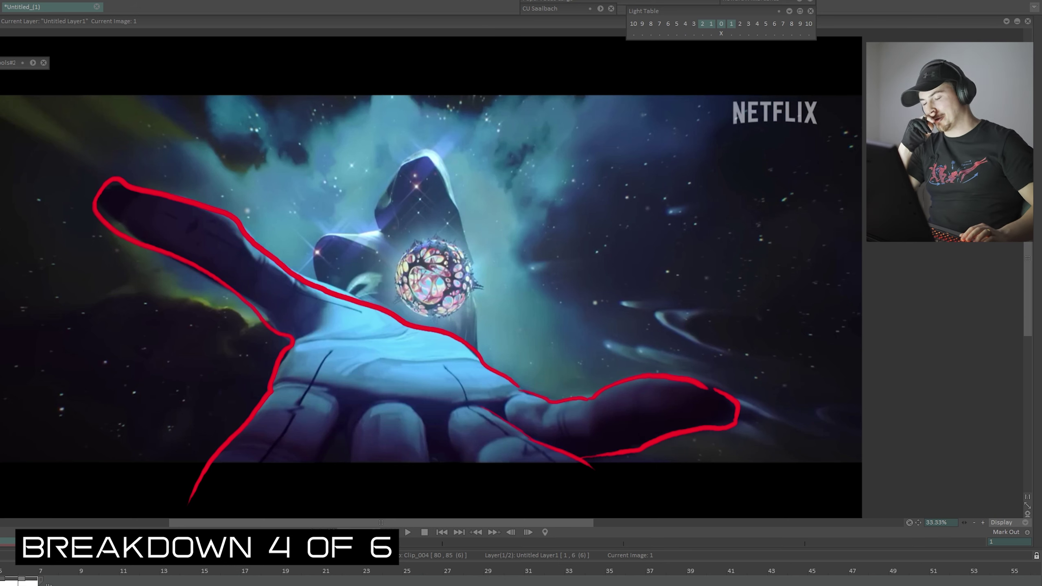
- Sketch an arrow pointing at the hooded figure on frame 1, and clear all red annotations from the frame
mouse_move(570, 138)
mouse_down()
mouse_move(467, 202)
mouse_move(552, 185)
mouse_up()
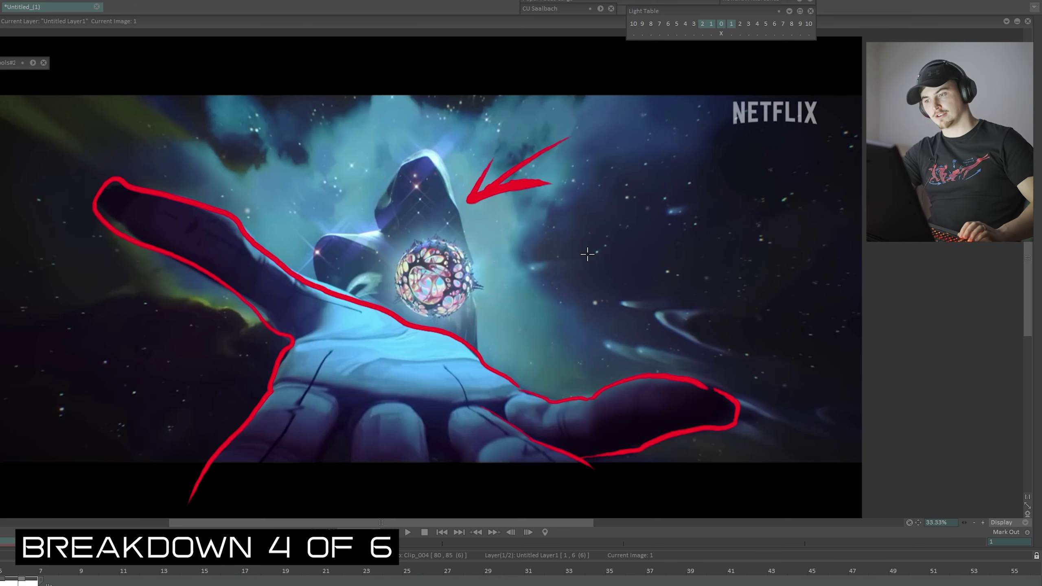
key(BackSpace)
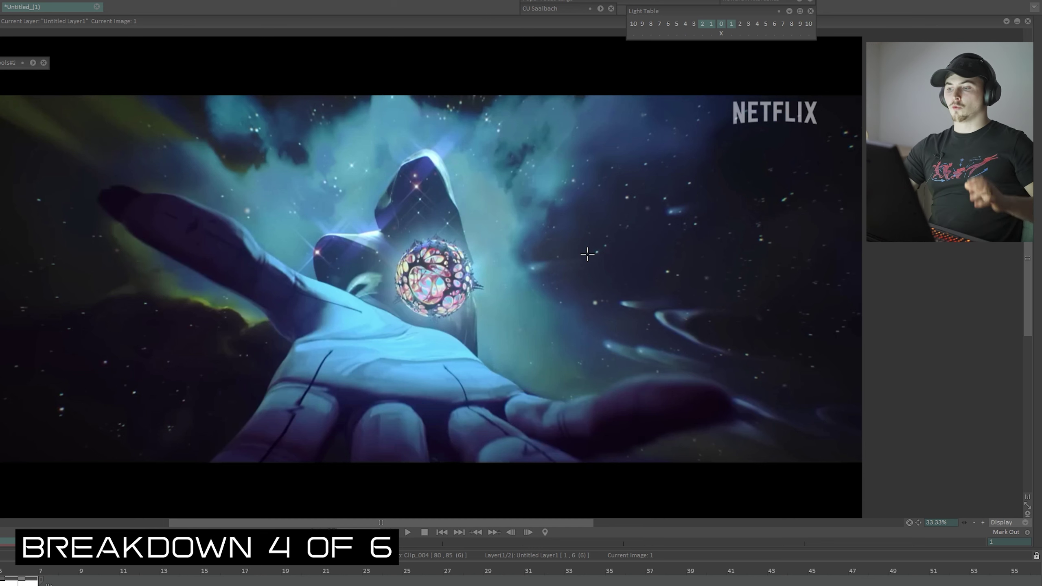
key(ctrl+z)
mouse_move(574, 153)
mouse_down()
mouse_move(478, 193)
mouse_move(536, 190)
mouse_up()
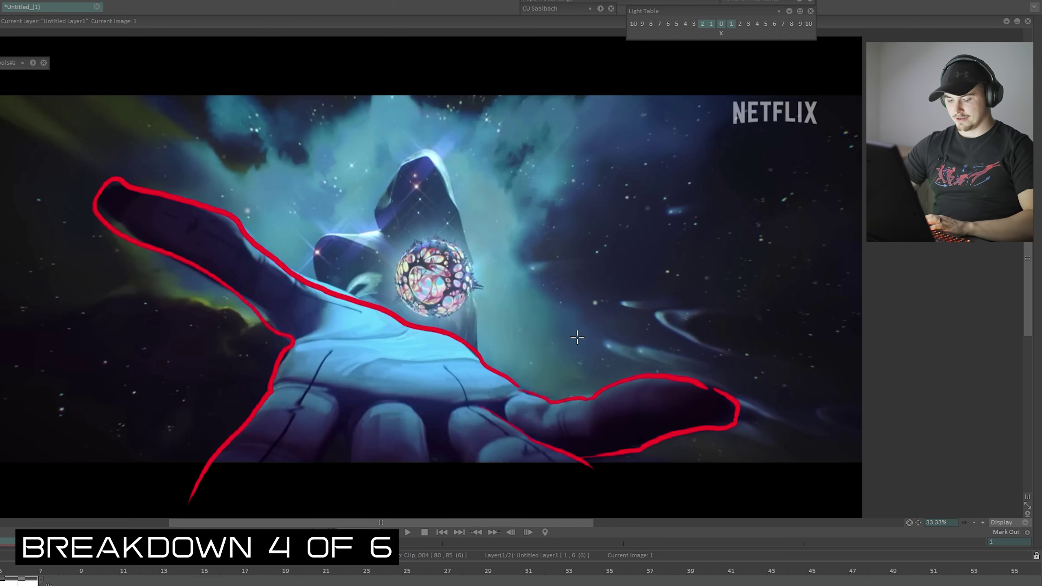
key(BackSpace)
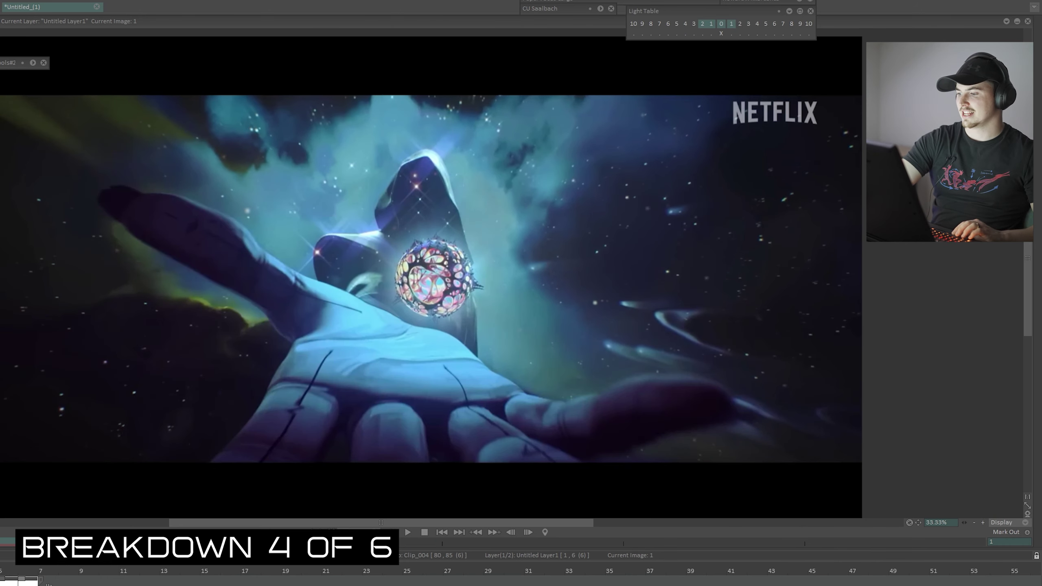
- Sketch a curved red arrow beside the hooded figure, pointing down onto the palm, on frame 7
drag(1, 571, 49, 571)
mouse_move(386, 257)
mouse_down()
mouse_move(361, 326)
mouse_move(375, 319)
mouse_move(360, 328)
mouse_up()
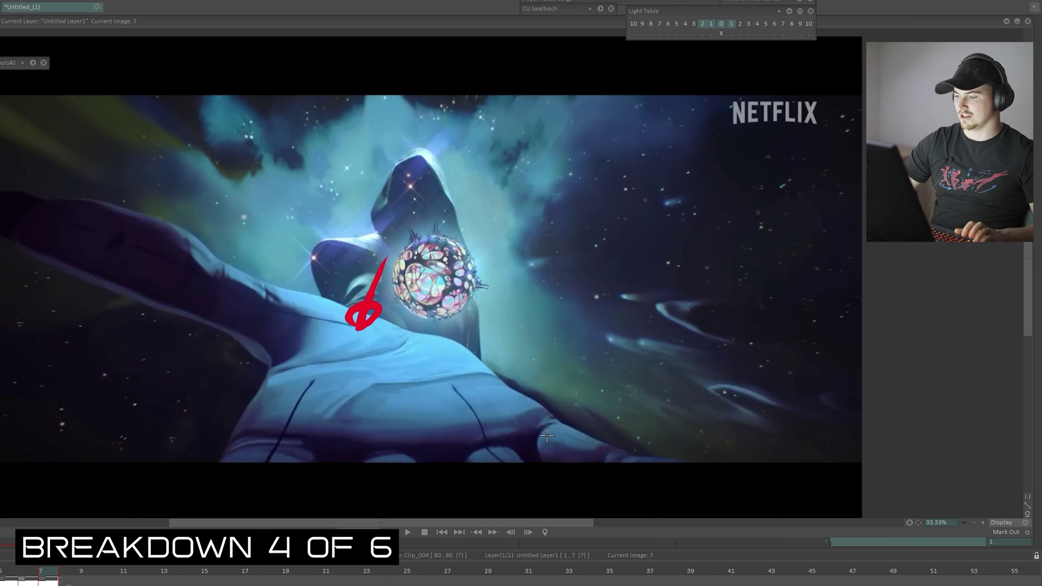
key(ctrl+z)
key(ctrl+z)
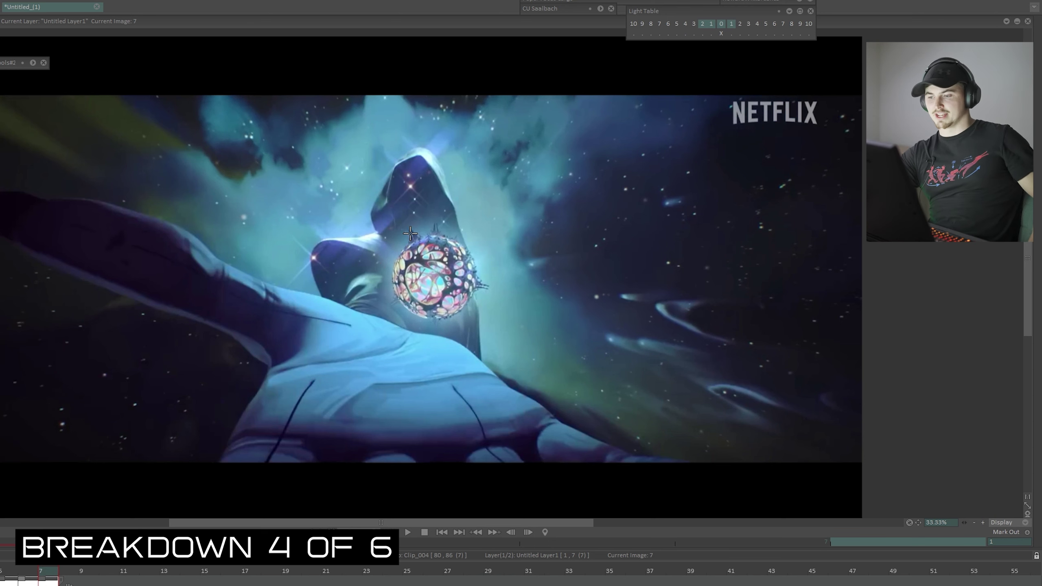
drag(365, 179, 356, 347)
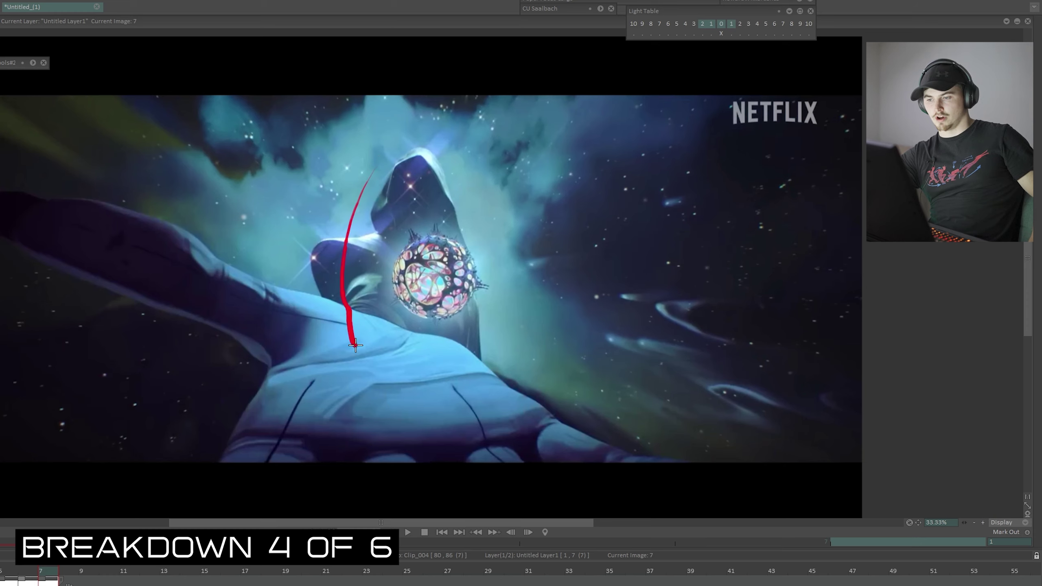
drag(309, 280, 375, 248)
- Step back and forth through frames 1 to 7 to examine how the hand and the orb move
key(Left)
key(Left)
key(Left)
key(Left)
key(Left)
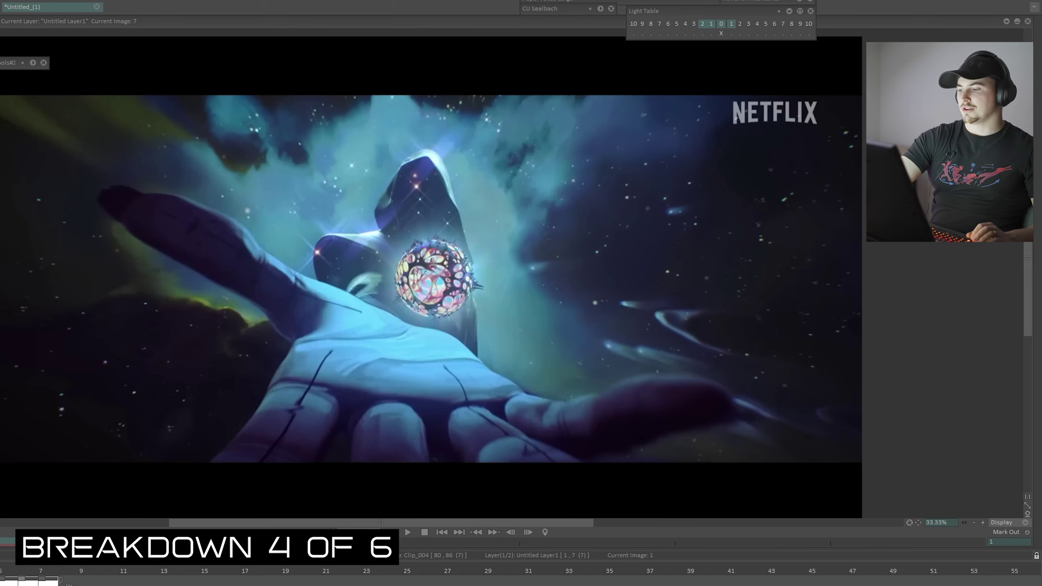
key(Right)
key(Right)
key(Right)
key(Right)
key(Left)
key(Left)
key(Left)
key(Left)
key(Left)
key(Right)
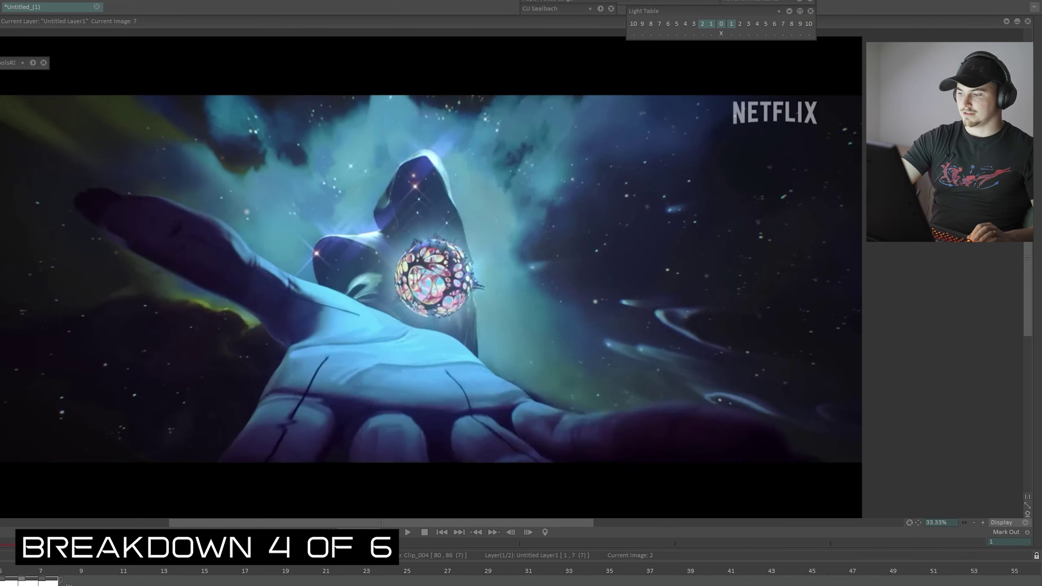
key(Right)
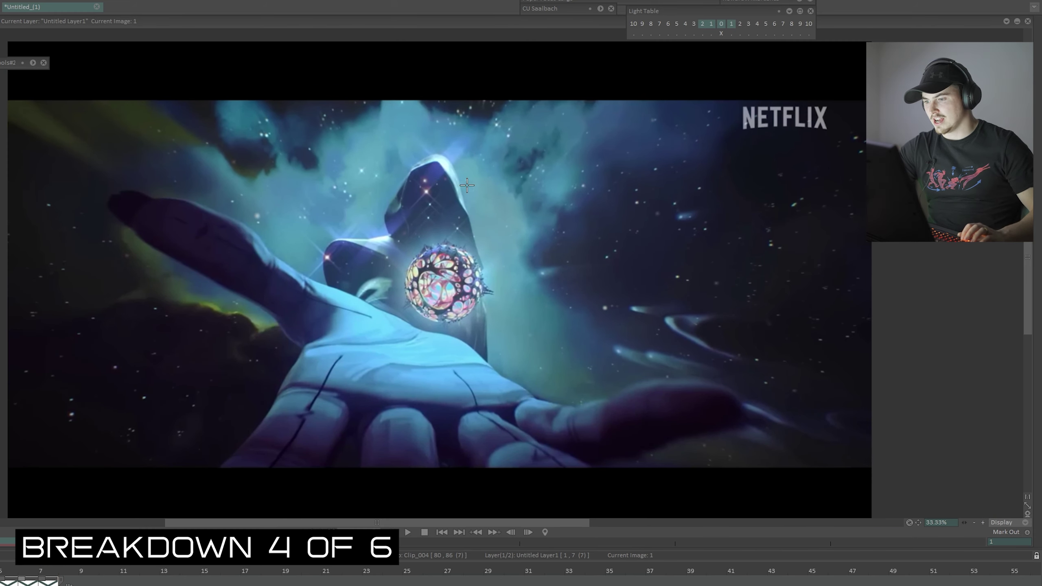
drag(467, 185, 521, 230)
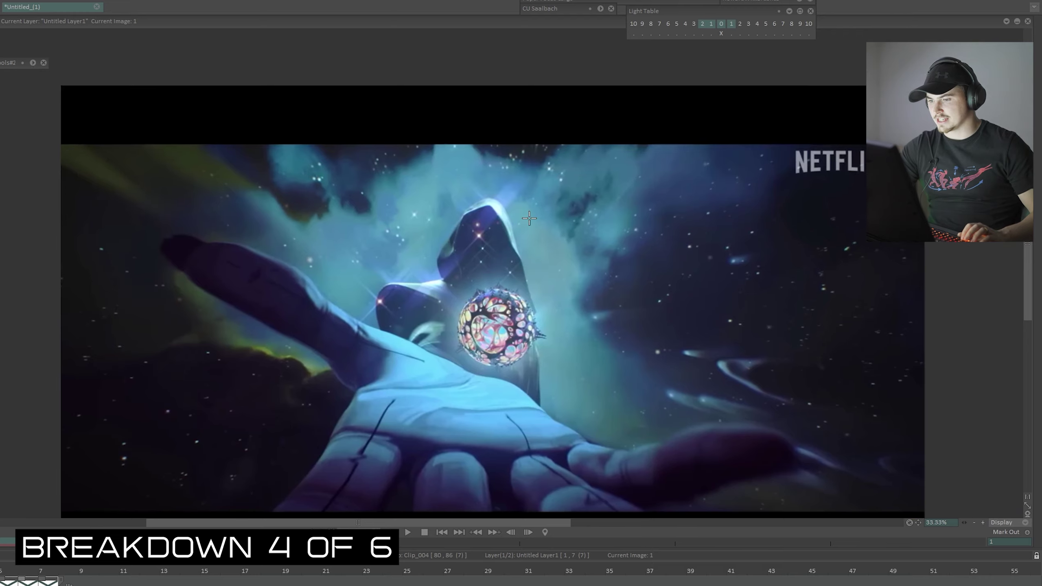
key(plus)
key(plus)
drag(668, 180, 624, 209)
key(minus)
scroll(623, 209, down, 1)
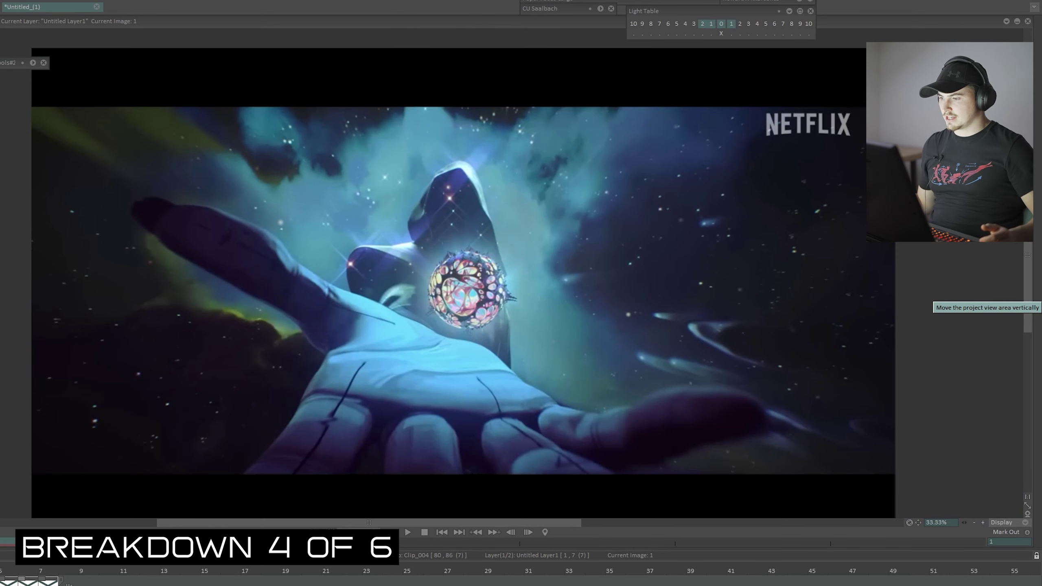
- Bring up the nebula photo original (1).jpg over the shot and examine the bright star's flare in close-up
drag(1038, 468, 250, 105)
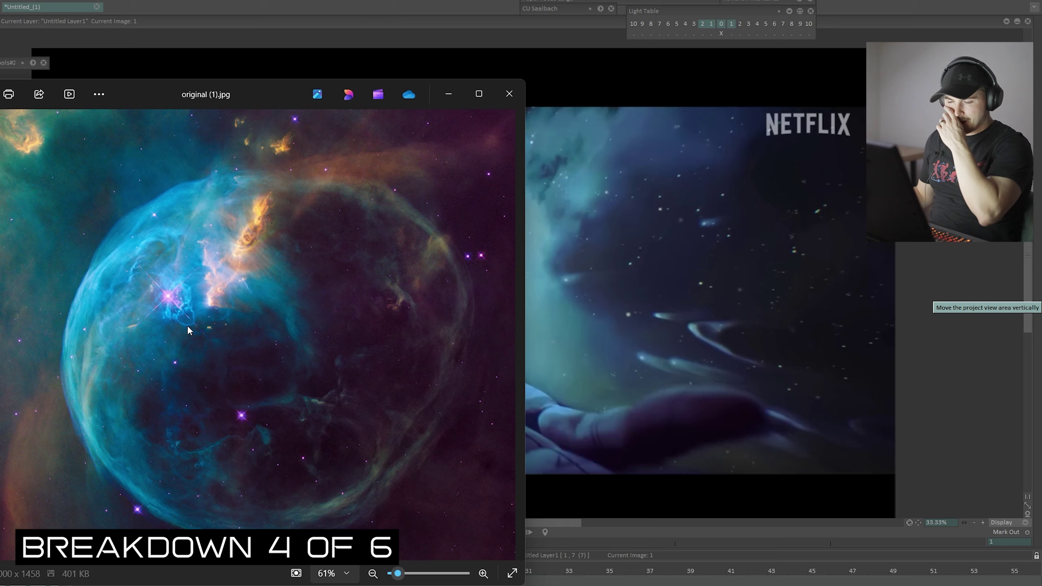
scroll(187, 325, up, 5)
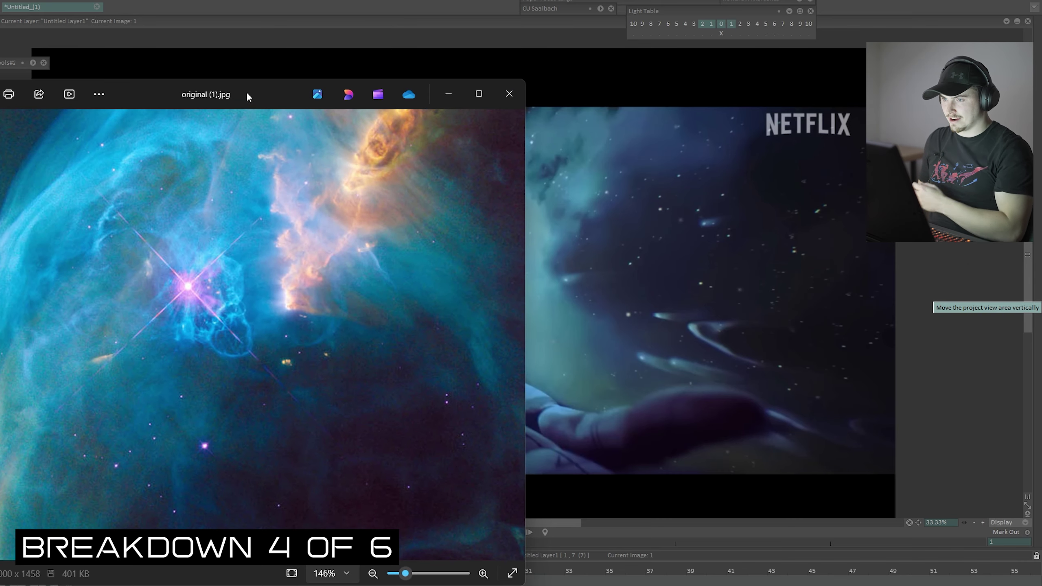
drag(247, 97, 812, 89)
scroll(765, 274, up, 2)
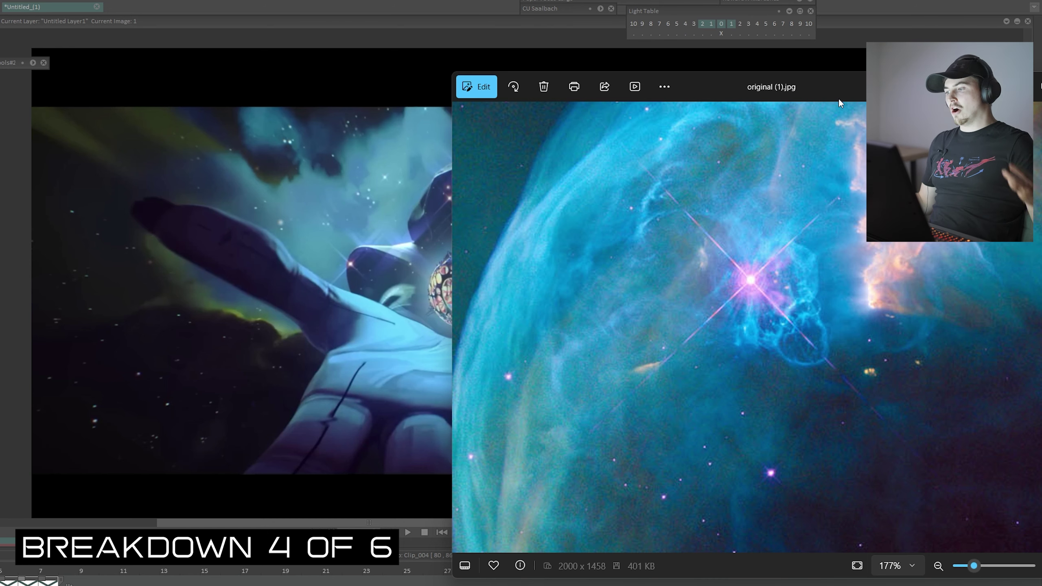
drag(832, 101, 763, 90)
scroll(710, 283, up, 1)
scroll(711, 283, down, 1)
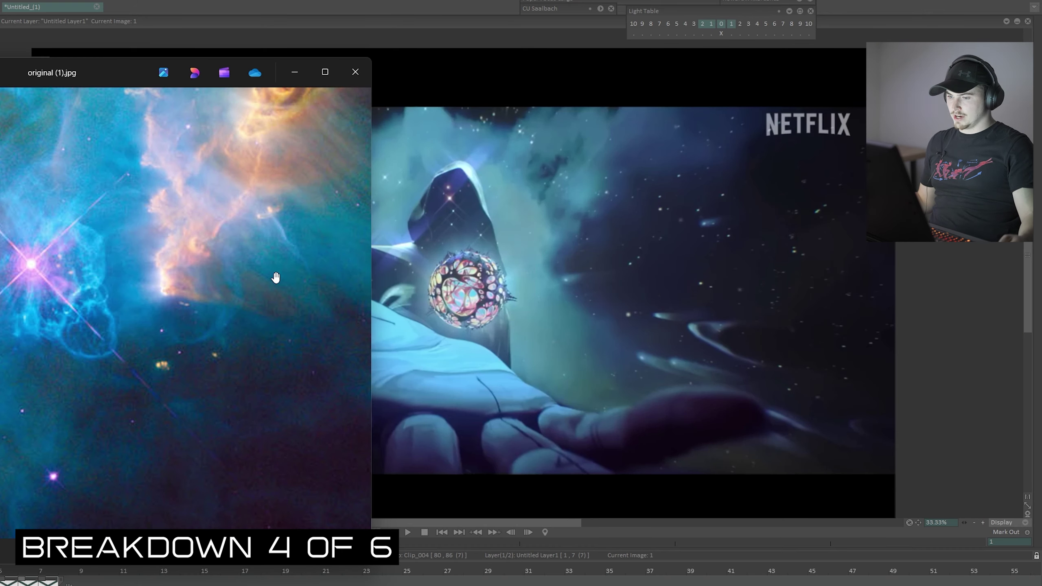
- Examine the rest of the nebula photo up close and as a whole, and minimize the photo window
drag(276, 279, 56, 223)
drag(184, 312, 45, 114)
drag(155, 288, 4, 90)
scroll(207, 265, down, 5)
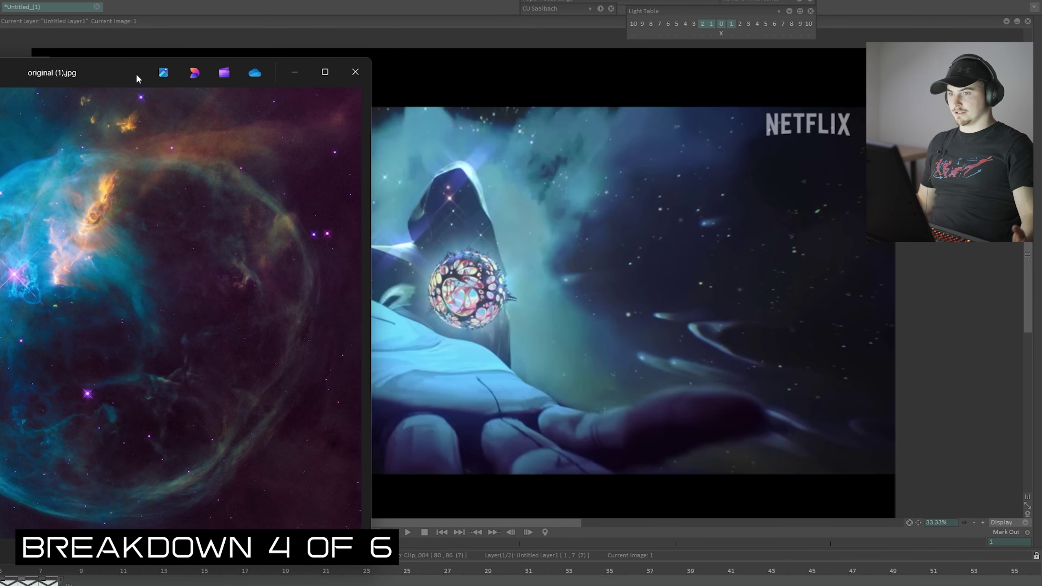
click(294, 72)
- Mark the star flare on the hood with a red cross, sketch lines over the figure's body, and clear the annotations
drag(409, 289, 435, 274)
scroll(435, 274, up, 2)
drag(551, 154, 462, 291)
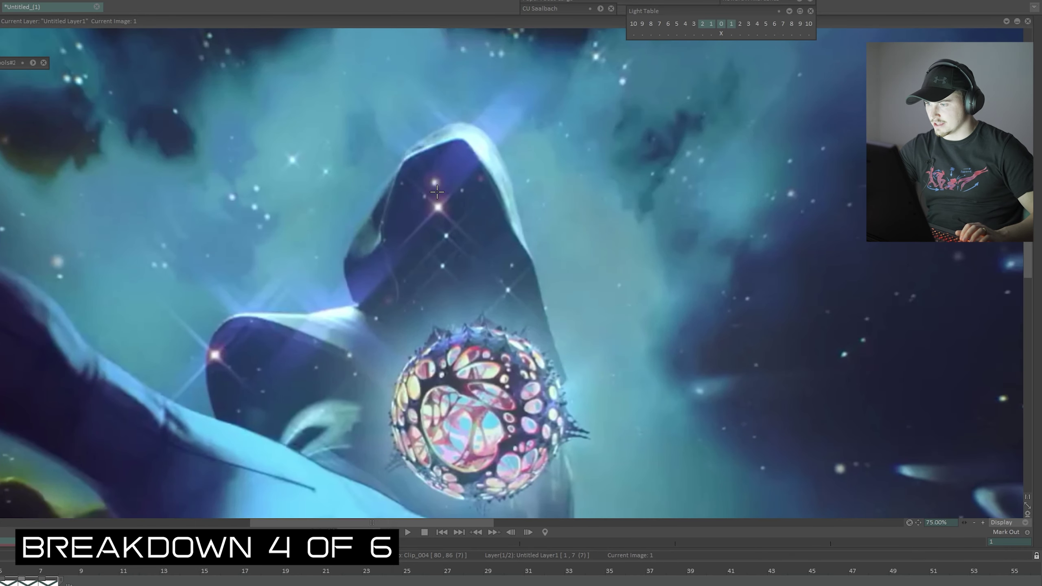
drag(409, 239, 468, 178)
drag(470, 236, 422, 194)
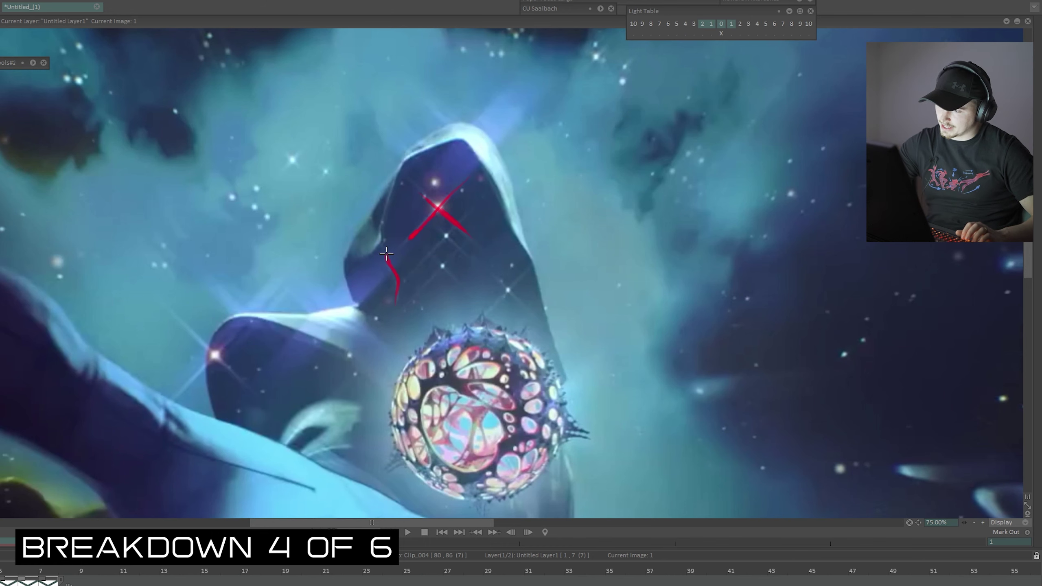
mouse_move(387, 255)
mouse_down()
mouse_move(462, 153)
mouse_move(489, 187)
mouse_move(524, 275)
mouse_move(545, 367)
mouse_up()
mouse_move(395, 306)
mouse_down()
mouse_move(503, 328)
mouse_move(545, 367)
mouse_move(483, 329)
mouse_move(402, 323)
mouse_up()
key(BackSpace)
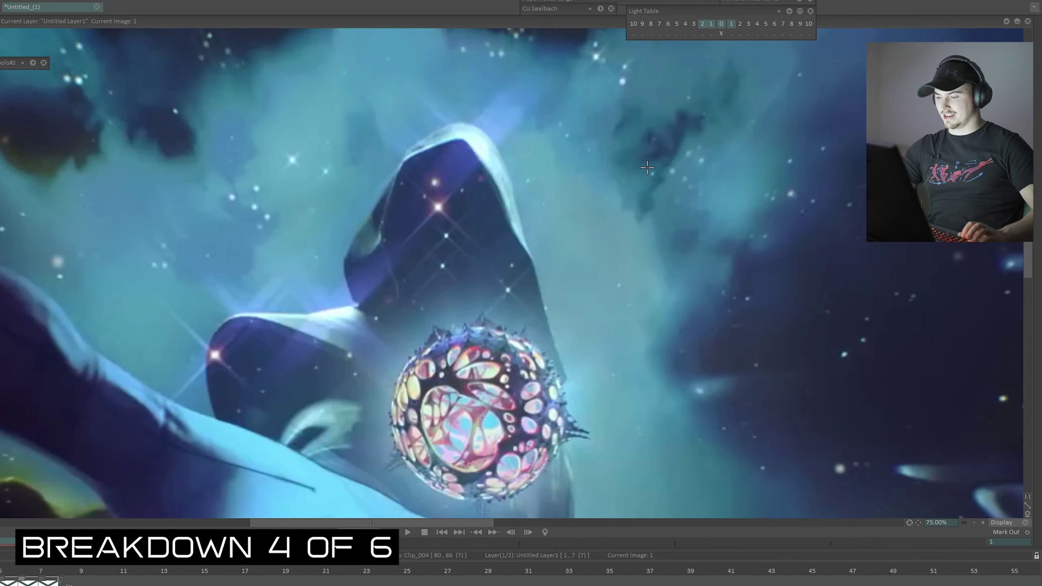
- Trace the nebula's jagged edges, sketch arrows radiating outward from the hooded figure, and clear the annotations
scroll(648, 168, down, 2)
drag(647, 168, 681, 113)
mouse_move(817, 94)
mouse_down()
mouse_move(593, 223)
mouse_move(865, 421)
mouse_move(916, 444)
mouse_up()
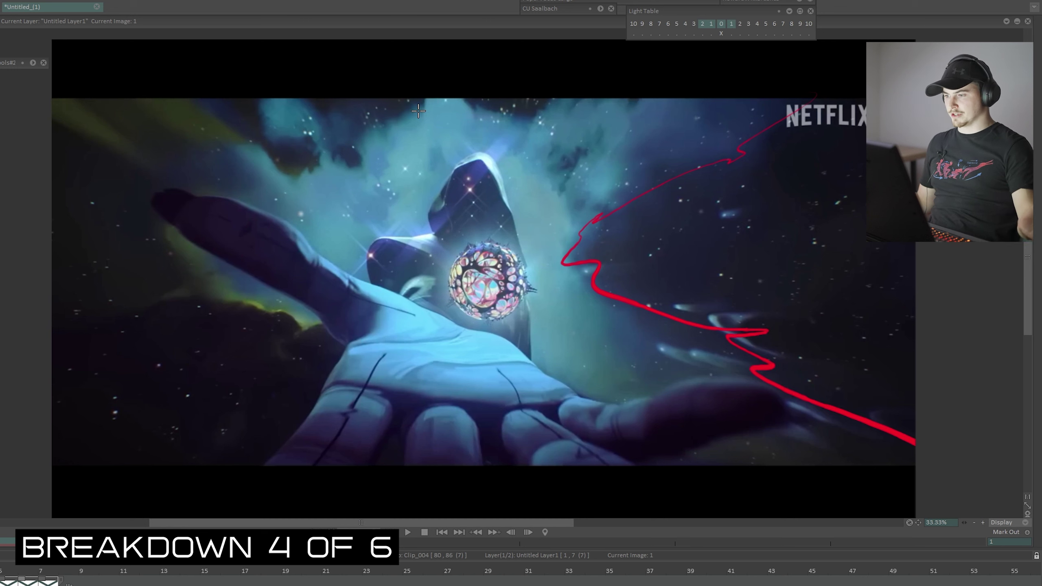
drag(418, 111, 330, 158)
drag(407, 136, 423, 217)
drag(404, 181, 429, 170)
mouse_move(569, 146)
mouse_down()
mouse_move(642, 119)
mouse_move(539, 201)
mouse_up()
drag(642, 123, 619, 173)
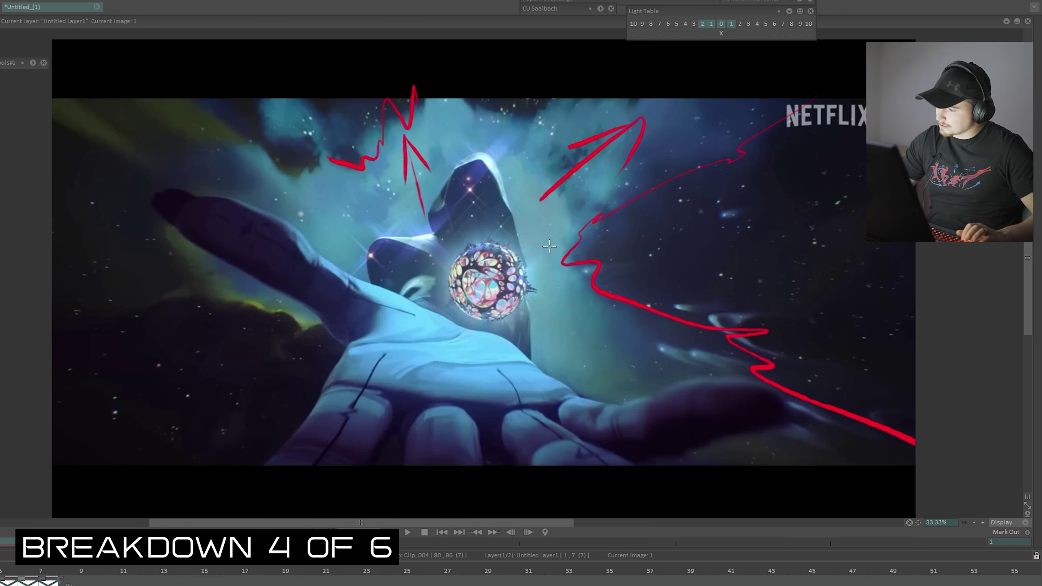
drag(569, 324, 657, 357)
key(BackSpace)
- Trace the upper edge of the hand's finger beneath the light streaks in red on frame 1, and play the shot
mouse_move(577, 396)
mouse_down()
mouse_move(782, 390)
mouse_move(736, 382)
mouse_up()
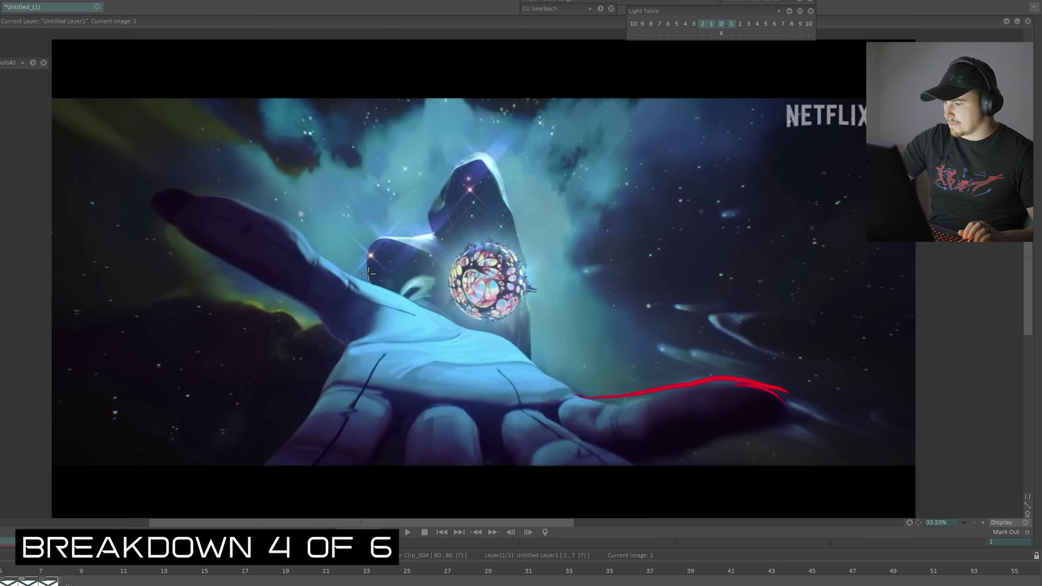
mouse_move(388, 289)
mouse_down()
mouse_move(147, 187)
mouse_move(162, 235)
mouse_up()
key(ctrl+z)
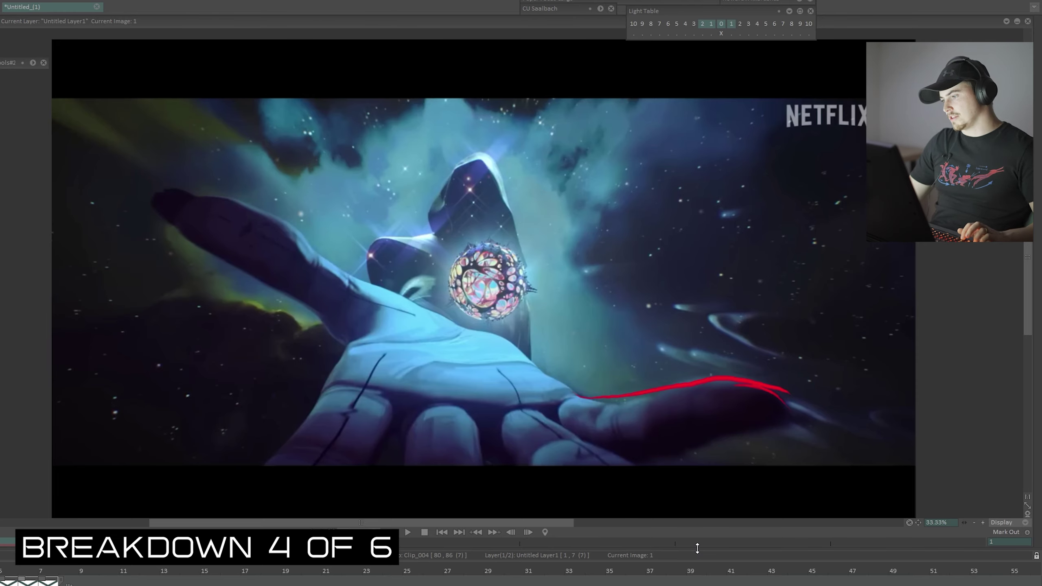
key(Return)
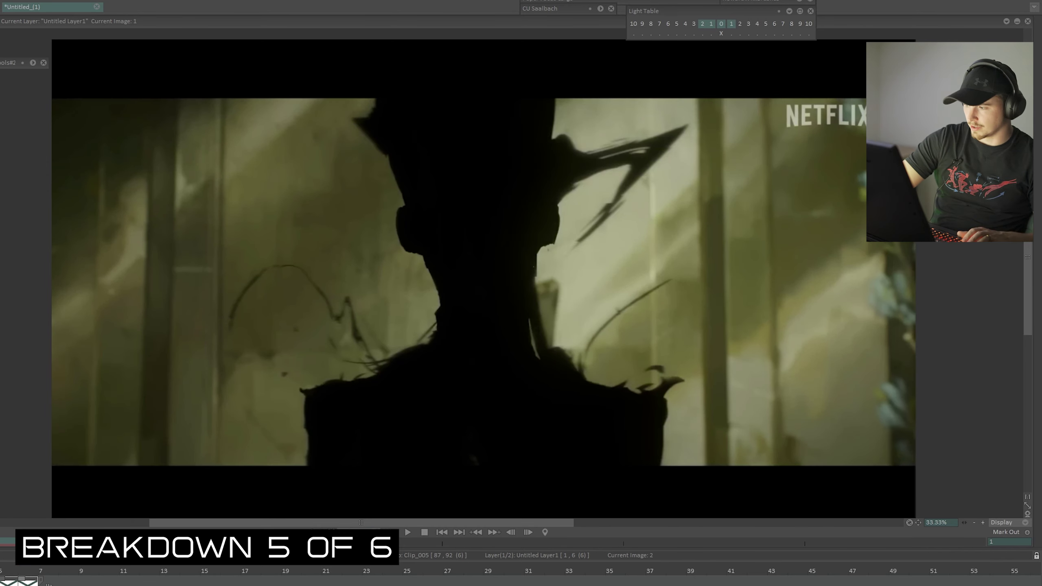
- Step back and forth through the dark silhouette shot's frames to examine how its outline and strands change
key(Right)
key(Left)
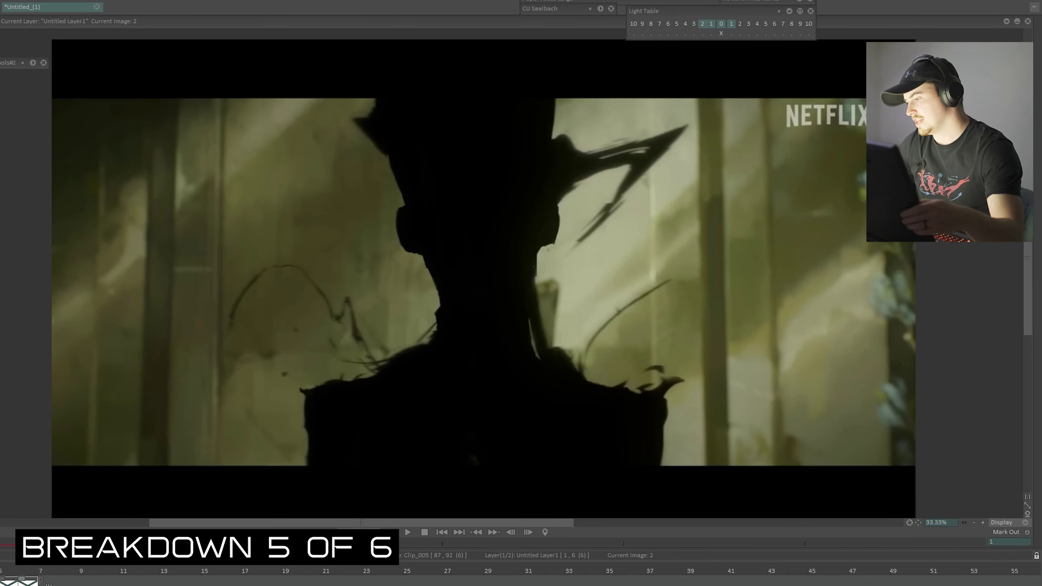
key(Right)
key(Right)
key(Right)
key(Right)
key(Right)
key(Right)
key(Right)
key(Left)
key(Left)
key(Left)
key(Left)
key(Left)
key(Left)
key(Left)
- Mark the silhouette's two eyes and mouth with short red strokes on frame 2, redoing the eye strokes once
drag(506, 194, 527, 189)
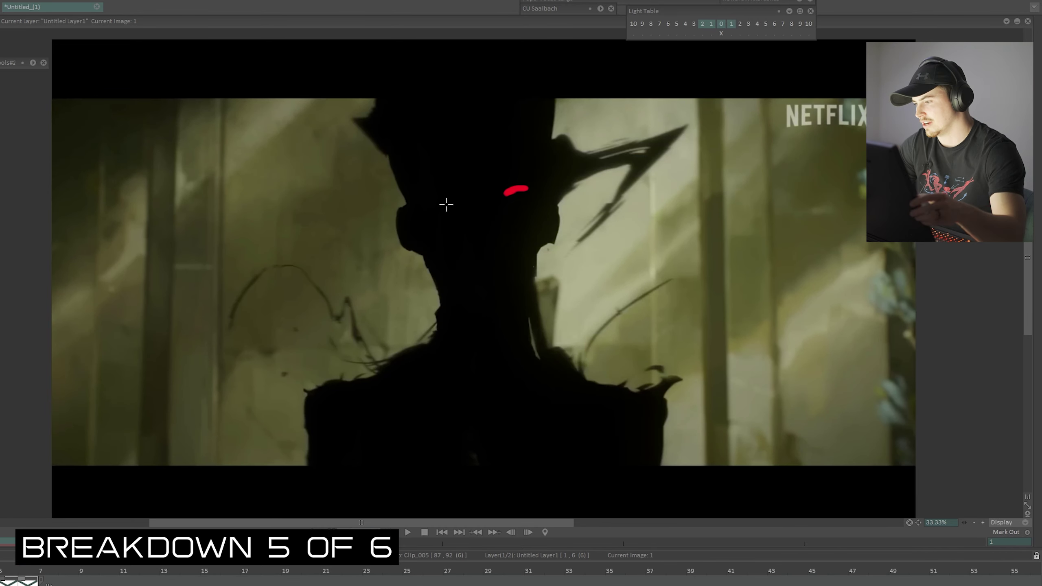
drag(435, 199, 455, 199)
key(ctrl+z)
key(ctrl+z)
drag(524, 191, 496, 198)
drag(454, 201, 433, 201)
drag(470, 255, 504, 251)
mouse_move(504, 251)
mouse_down()
mouse_move(469, 259)
mouse_move(482, 264)
mouse_up()
- Step forward to frame 5 to examine the silhouette's face and the strands around it
key(Right)
key(Right)
key(Right)
key(Right)
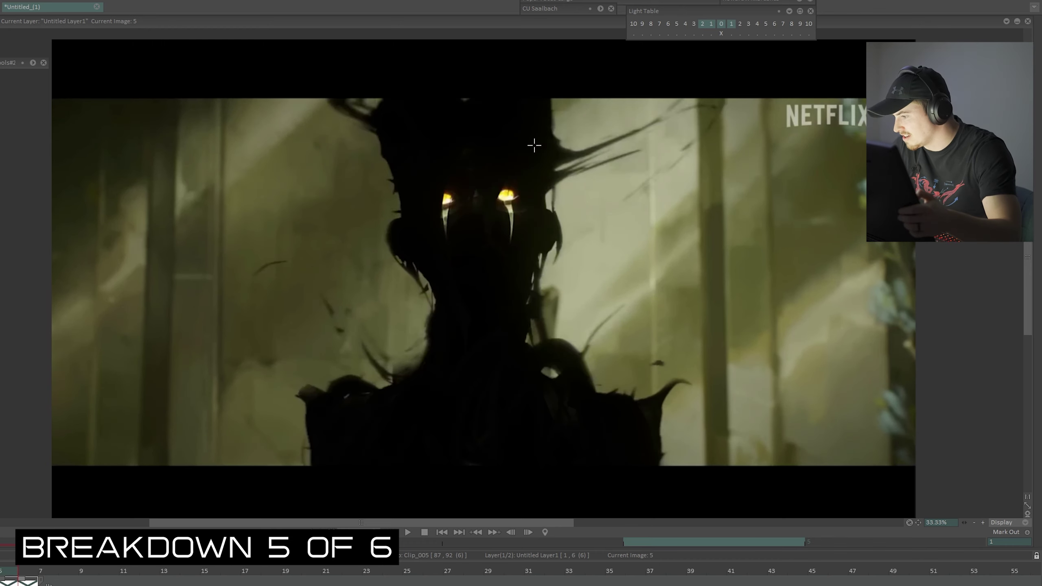
- Trace the silhouette's shoulder spike, shoulders and neck in red on frame 1, and add short strokes off the shoulder corner
drag(688, 381, 660, 377)
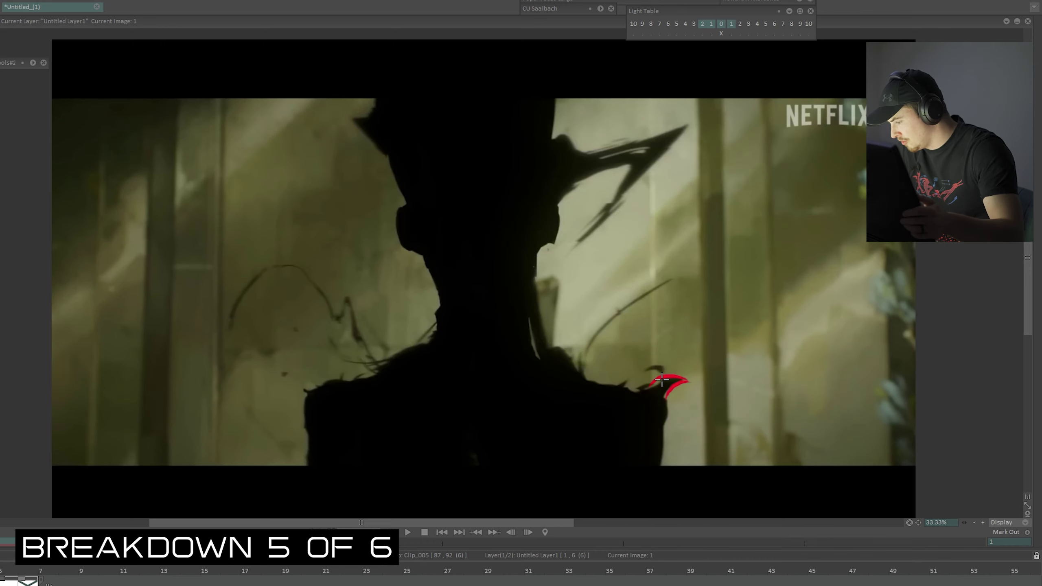
drag(302, 454, 300, 395)
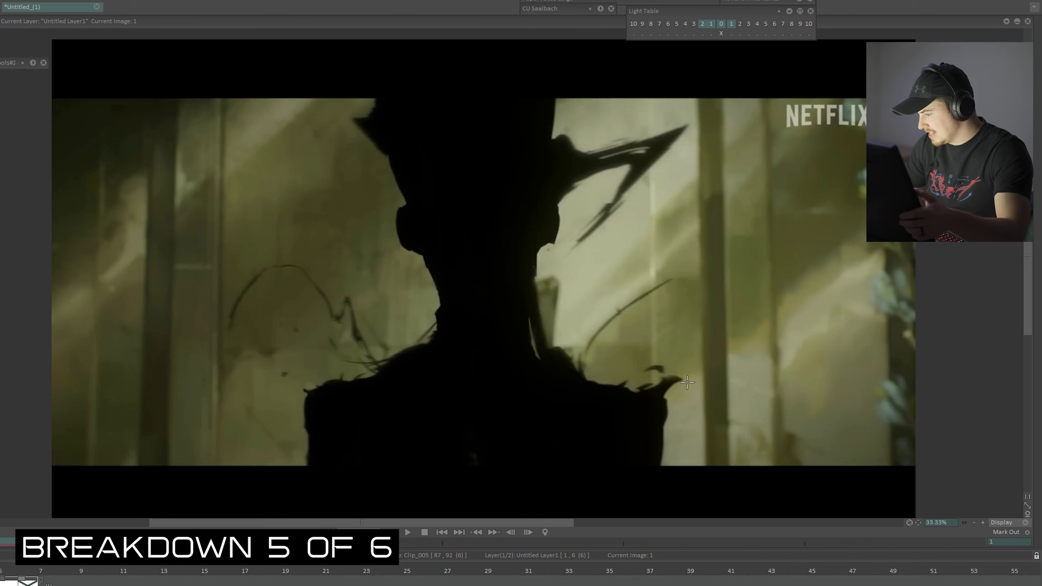
mouse_move(668, 392)
mouse_down()
mouse_move(676, 517)
mouse_move(652, 387)
mouse_move(559, 352)
mouse_move(541, 324)
mouse_move(552, 234)
mouse_up()
mouse_move(423, 275)
mouse_down()
mouse_move(383, 361)
mouse_move(307, 386)
mouse_move(311, 480)
mouse_up()
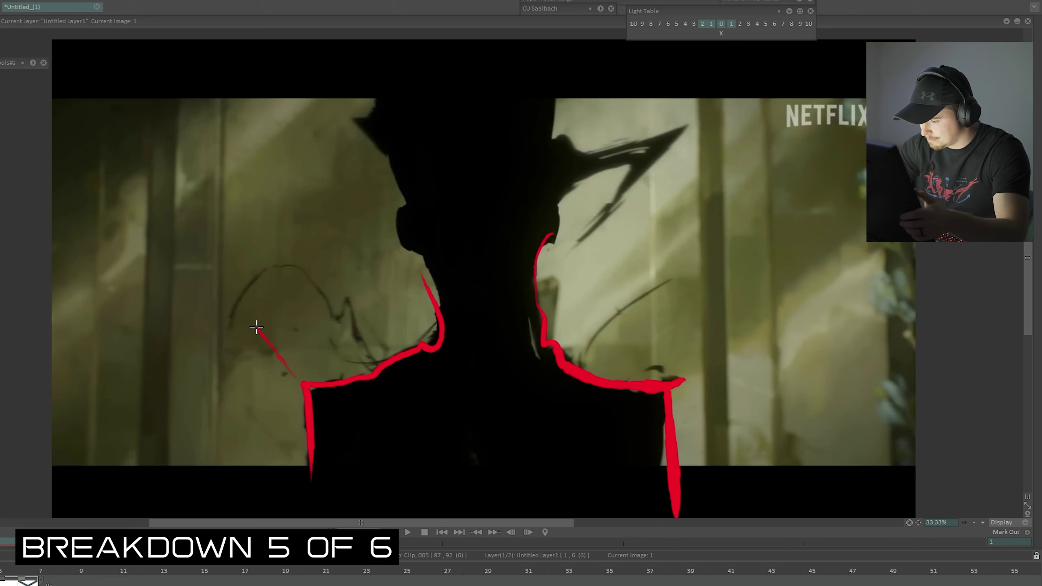
drag(256, 327, 250, 318)
drag(256, 351, 299, 345)
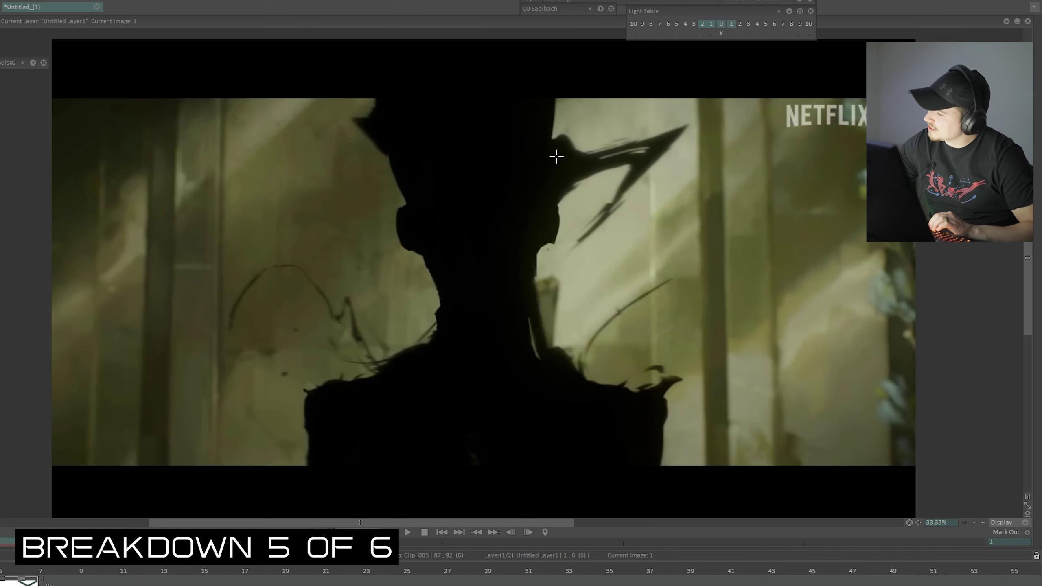
- Sketch the pointed strand beside the silhouette's head in red on frame 1, redoing the first stroke, and clear the sketch
mouse_move(582, 154)
mouse_down()
mouse_move(677, 158)
mouse_move(550, 261)
mouse_up()
key(ctrl+z)
mouse_move(590, 147)
mouse_down()
mouse_move(700, 108)
mouse_move(541, 293)
mouse_up()
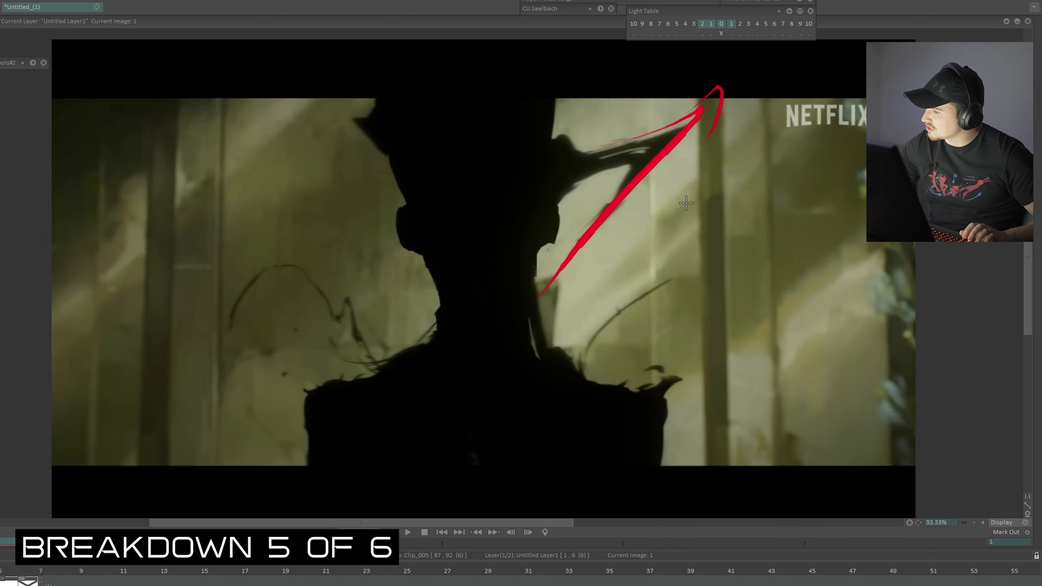
drag(699, 109, 684, 145)
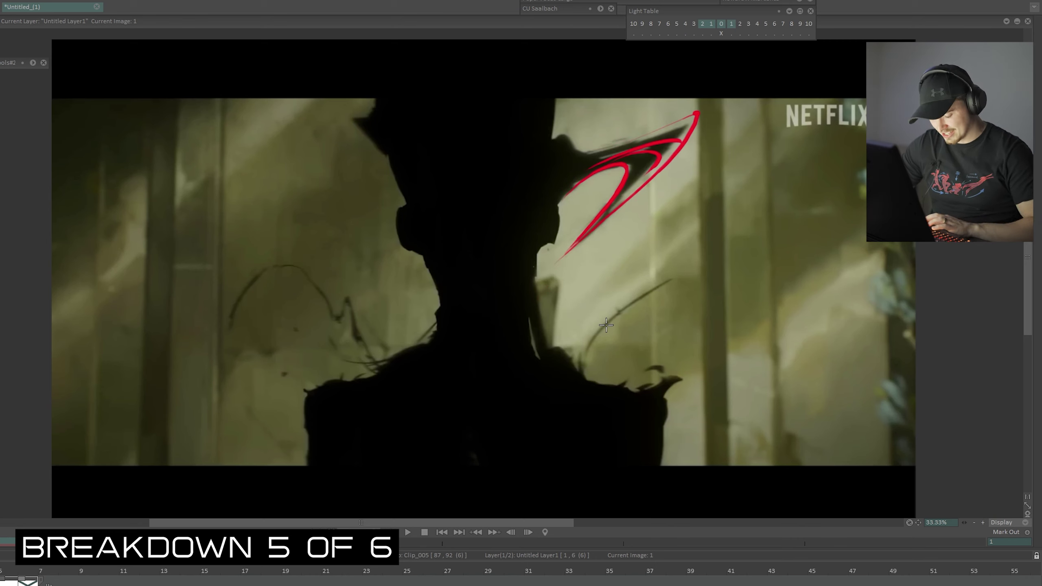
key(BackSpace)
- Trace the strand's outer arc and inner curves beside the silhouette's head in red on frame 3
key(Right)
key(Right)
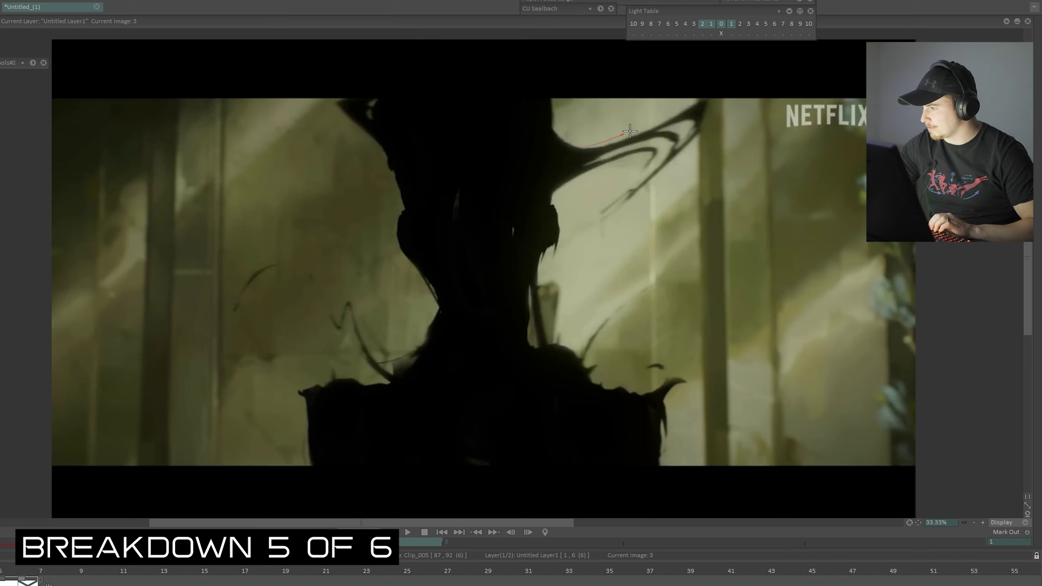
drag(630, 131, 606, 220)
drag(699, 149, 605, 225)
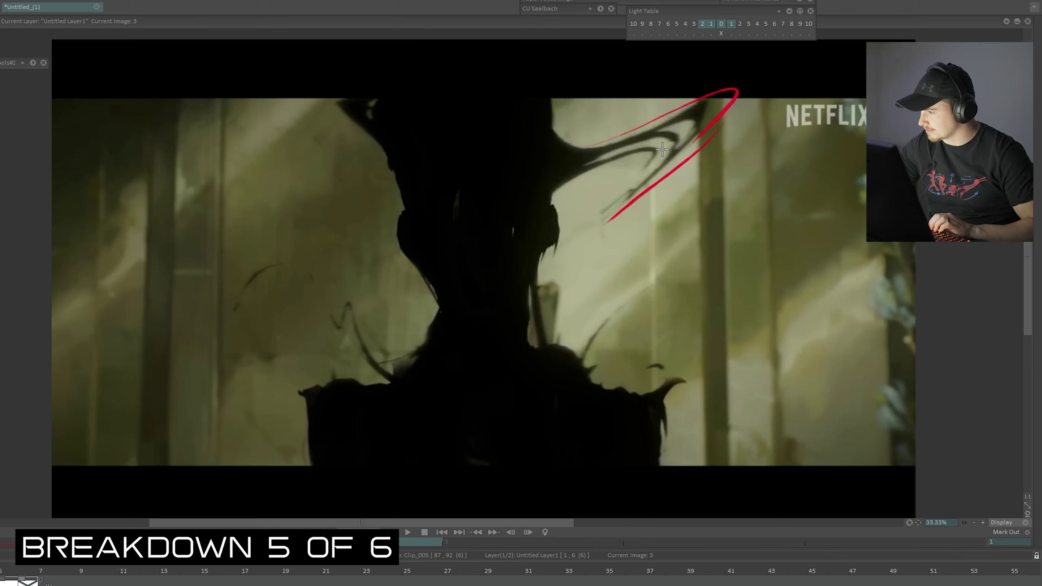
drag(621, 149, 591, 217)
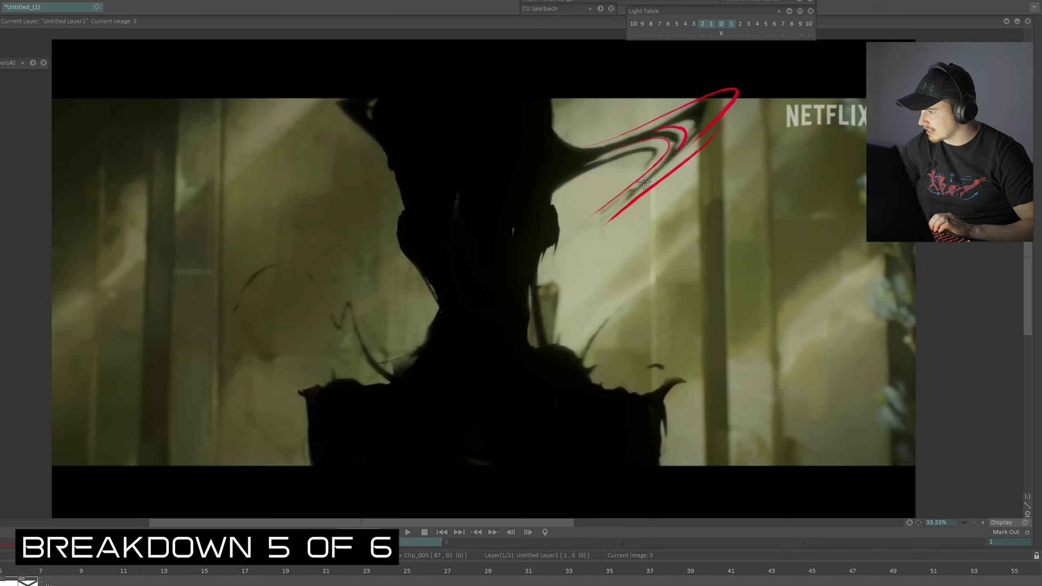
- Draw a looping red arc around the broken strands beside the silhouette's head on frame 5
key(Right)
key(Right)
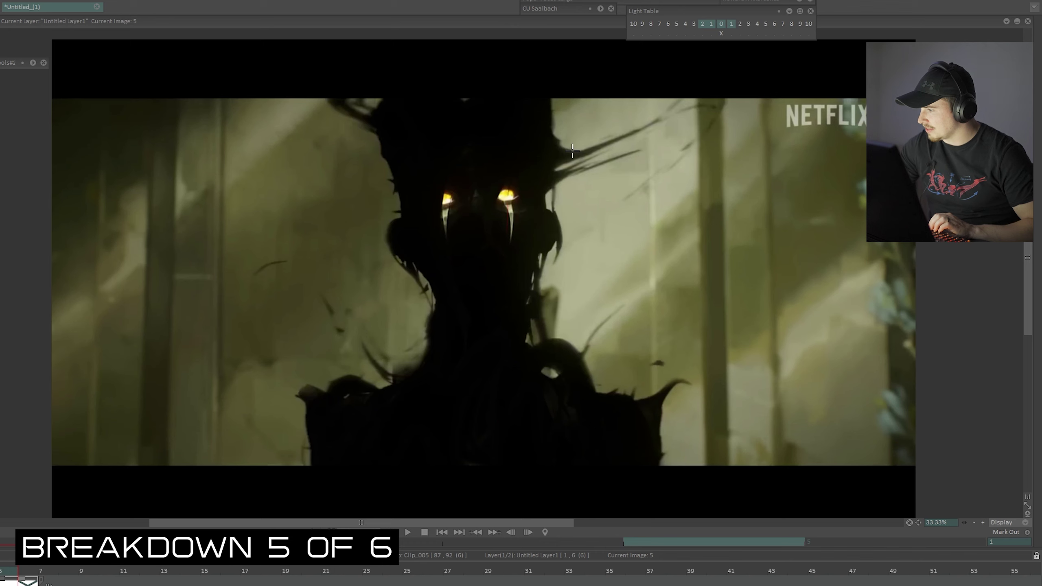
drag(611, 143, 718, 117)
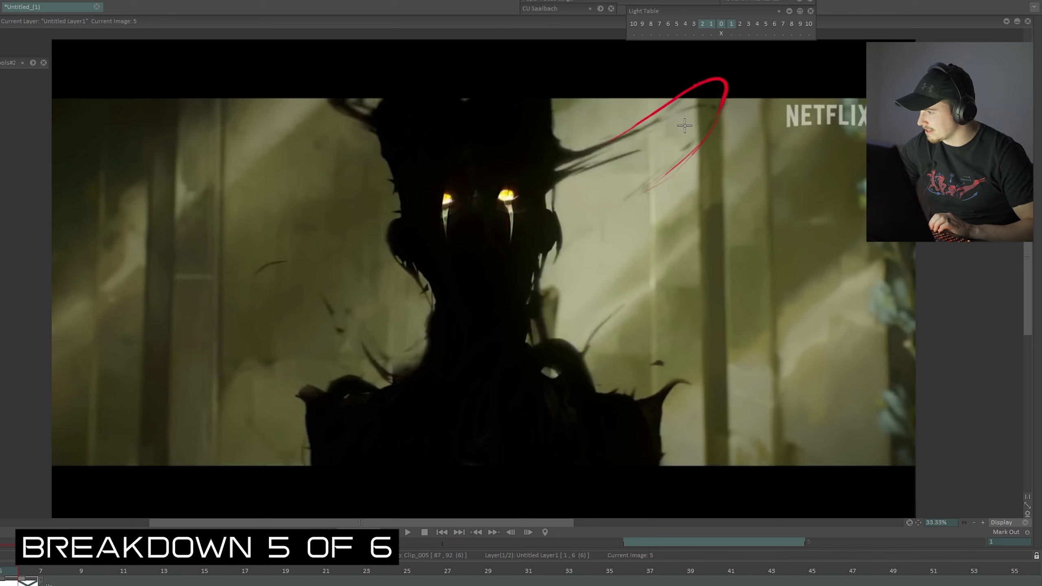
- Step back to frame 1 and forward to frame 7 to examine how the strands break apart, and play the shot
key(Left)
key(Left)
key(Left)
key(Left)
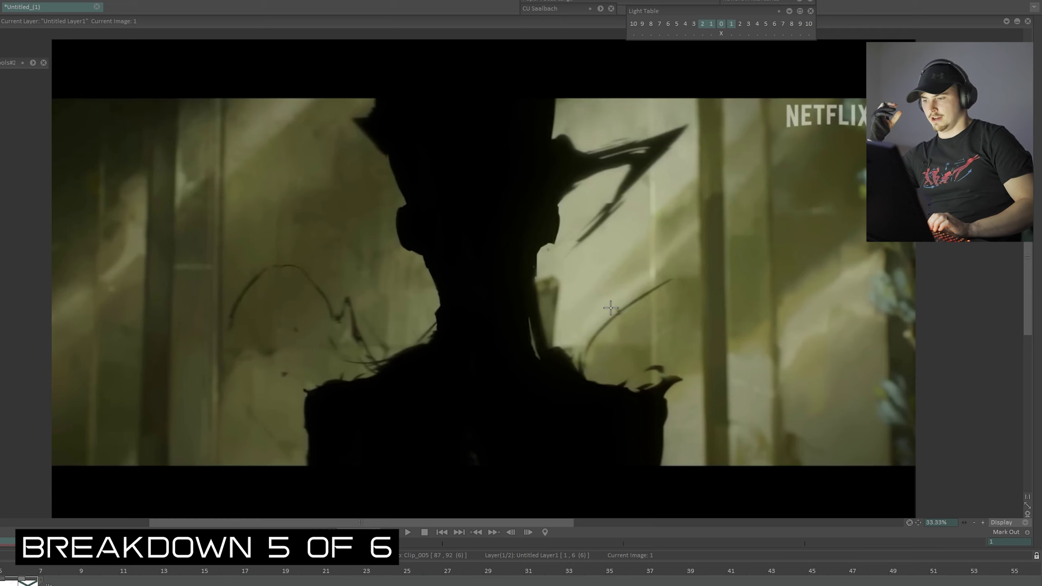
key(Right)
key(Right)
key(Right)
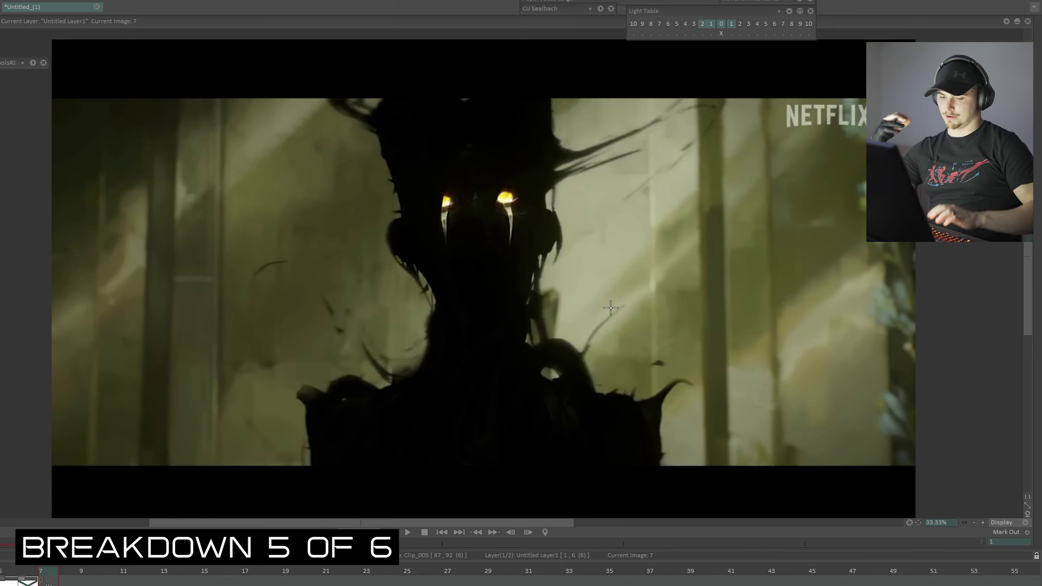
key(space)
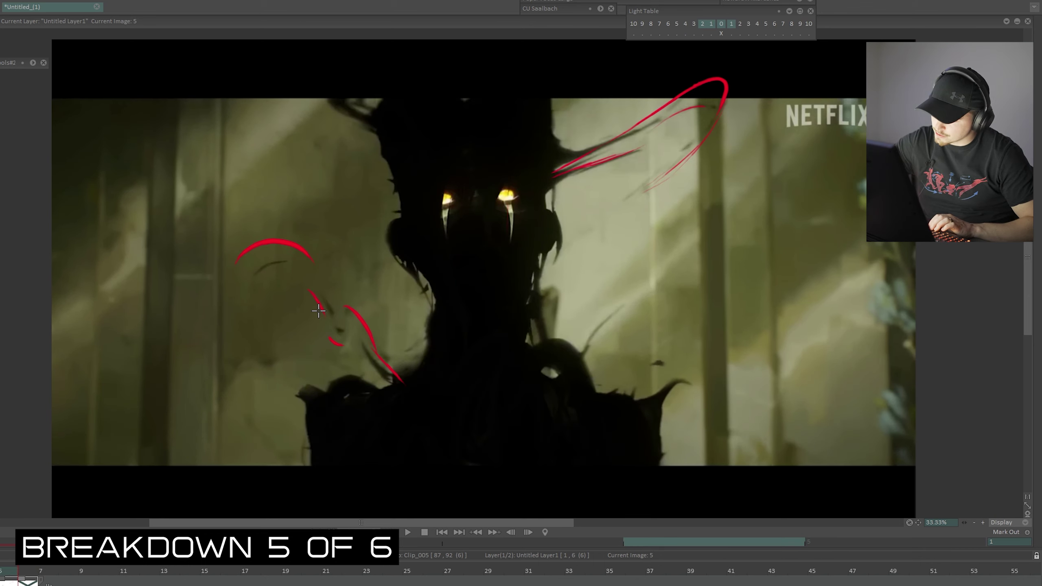
- Add red arrowheads to the strand strokes on frame 5, and draw a long curved arrow sweeping down toward the silhouette's shoulder
drag(283, 254, 306, 260)
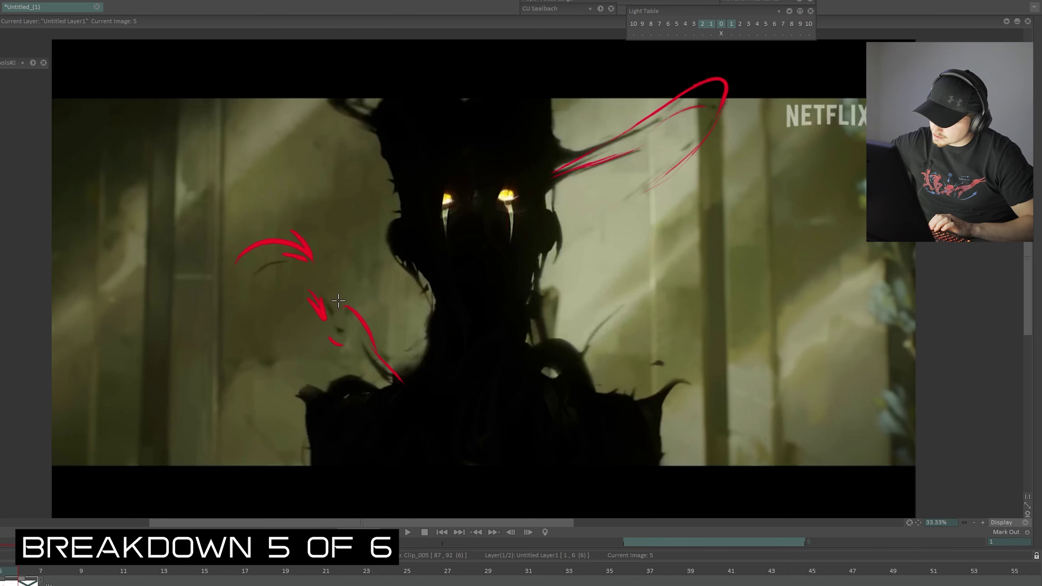
drag(284, 200, 411, 357)
mouse_move(374, 314)
mouse_down()
mouse_move(411, 358)
mouse_move(404, 301)
mouse_up()
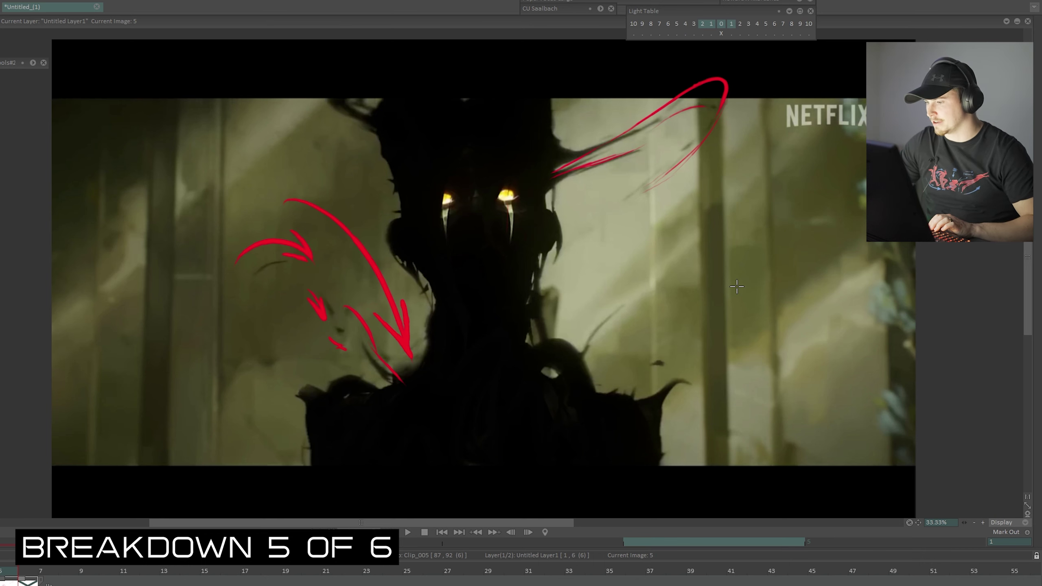
- Compare the silhouette's frames back and forth, and sweep a wide red arc around the strand beside the head on frame 4
key(Right)
key(Right)
key(Right)
key(Left)
key(Left)
key(Left)
key(Left)
key(Left)
key(Left)
key(Left)
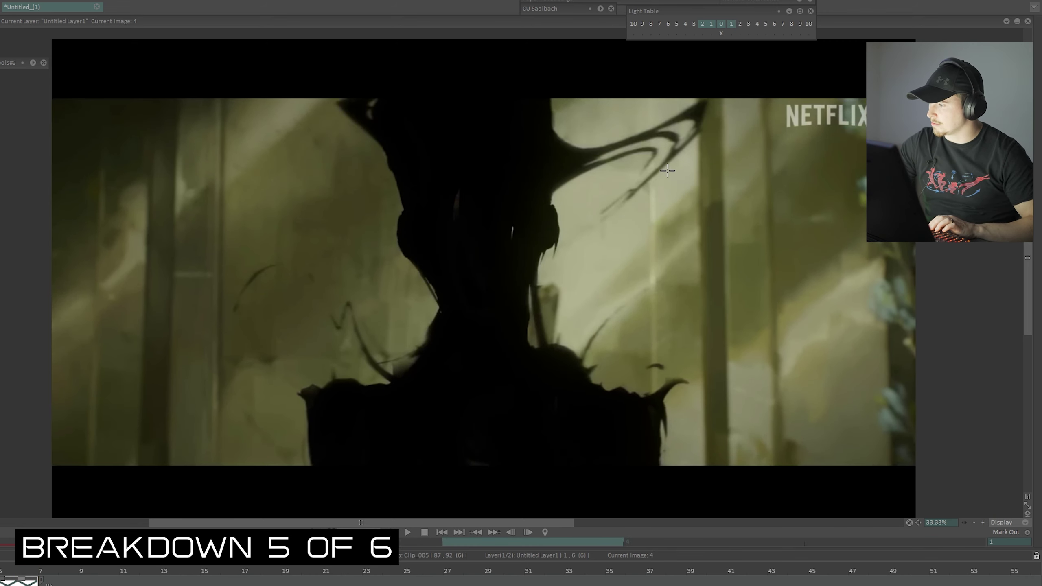
drag(581, 139, 664, 196)
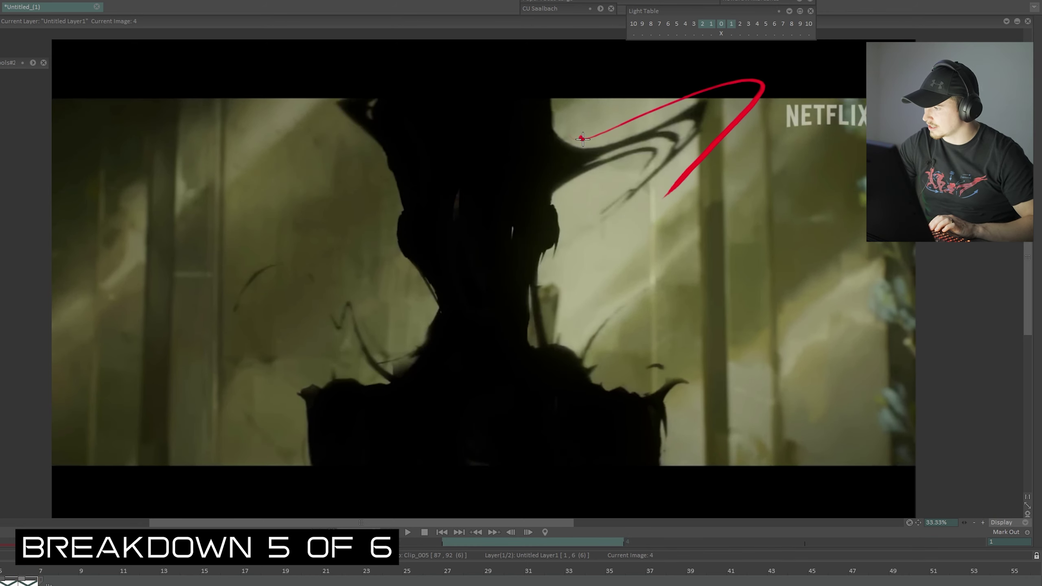
mouse_move(582, 141)
mouse_down()
mouse_move(664, 88)
mouse_move(648, 129)
mouse_up()
- Stroke along the strands beside the silhouette's head in red on frame 7
key(Right)
key(Right)
key(Right)
key(Right)
key(Right)
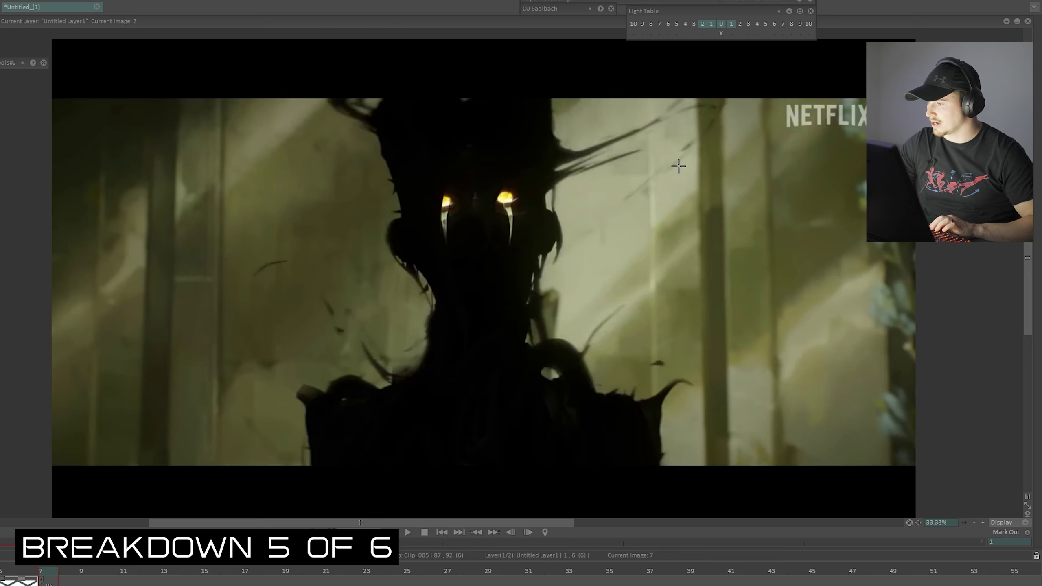
mouse_move(666, 99)
mouse_down()
mouse_move(587, 145)
mouse_move(559, 150)
mouse_up()
drag(559, 150, 621, 147)
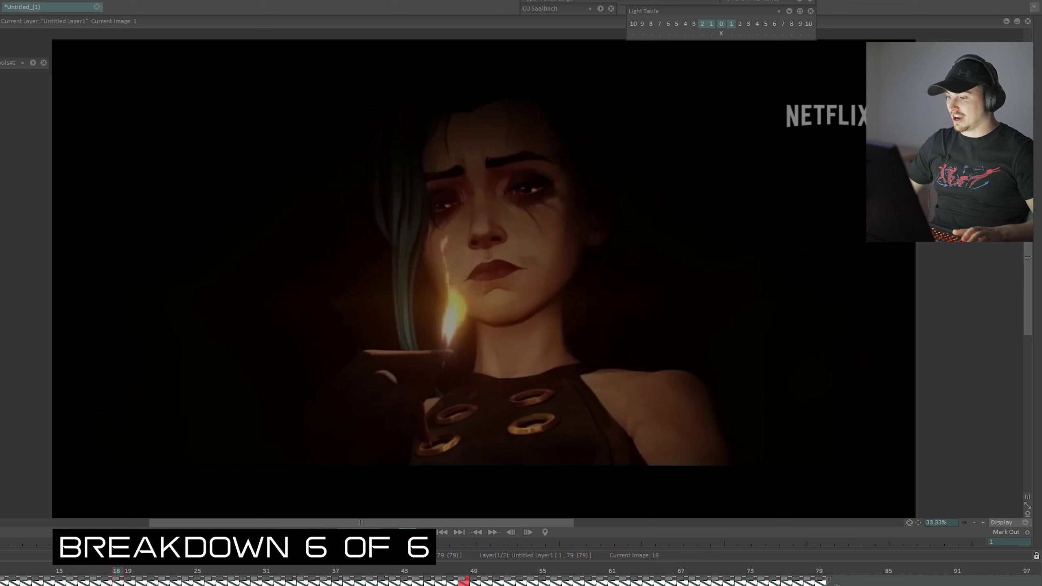
- Draw a vertical red stroke below the chin beside the match flame, and undo it
mouse_move(484, 333)
mouse_down()
mouse_move(486, 361)
mouse_move(497, 345)
mouse_move(482, 369)
mouse_up()
key(ctrl+z)
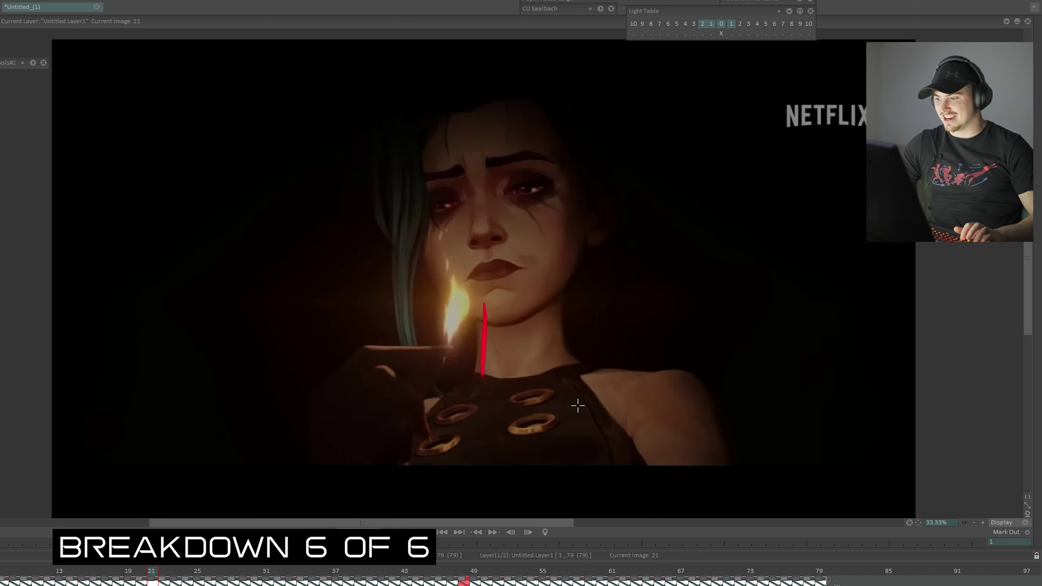
key(ctrl+z)
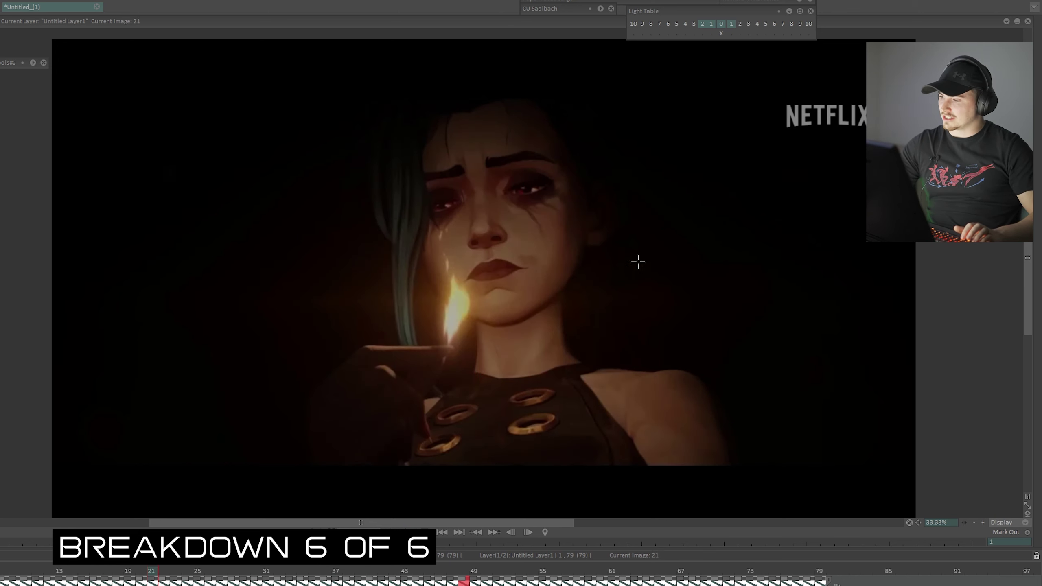
- Sketch an upward red arrow above the woman's shoulder on frame 21, and undo it
drag(608, 304, 617, 418)
mouse_move(611, 299)
mouse_down()
mouse_move(589, 344)
mouse_move(640, 341)
mouse_up()
key(ctrl+z)
key(ctrl+z)
key(ctrl+z)
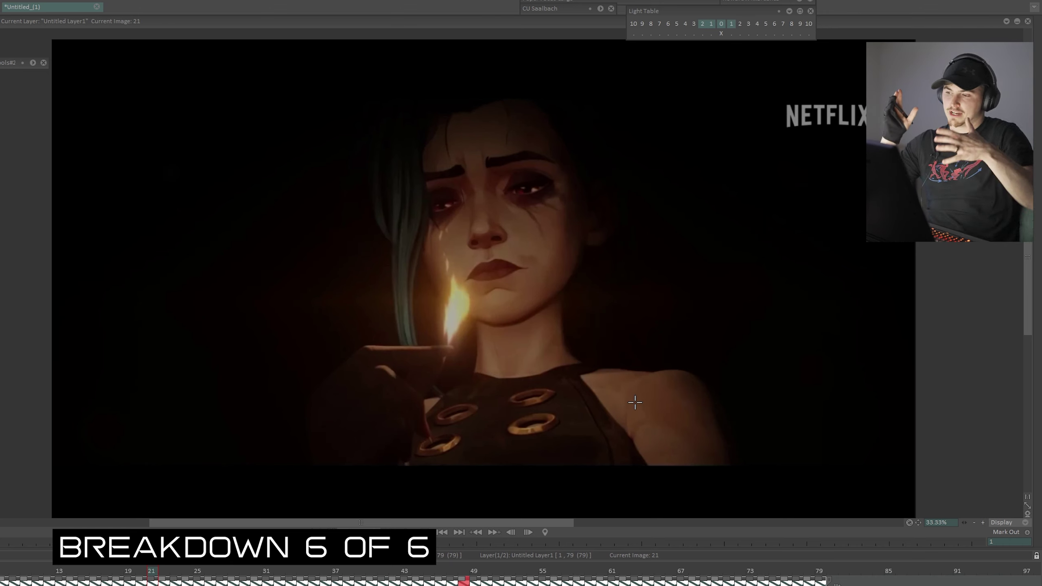
- Sketch long red strokes over the dark background beside the woman on frame 21, and undo them
mouse_move(812, 477)
mouse_down()
mouse_move(686, 164)
mouse_move(695, 267)
mouse_up()
drag(679, 156, 767, 215)
key(ctrl+z)
key(ctrl+z)
key(ctrl+z)
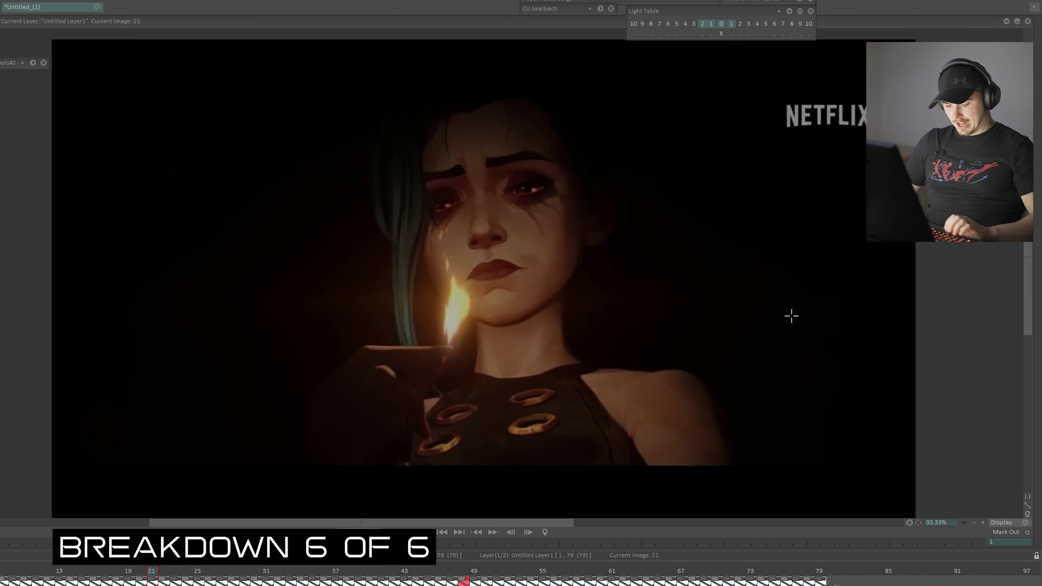
- Scrub and step forward from frame 21 to about frame 41 to examine how the match flame and face lighting change
drag(157, 571, 244, 571)
key(Right)
key(Right)
key(Right)
key(Right)
key(Right)
key(Right)
key(Right)
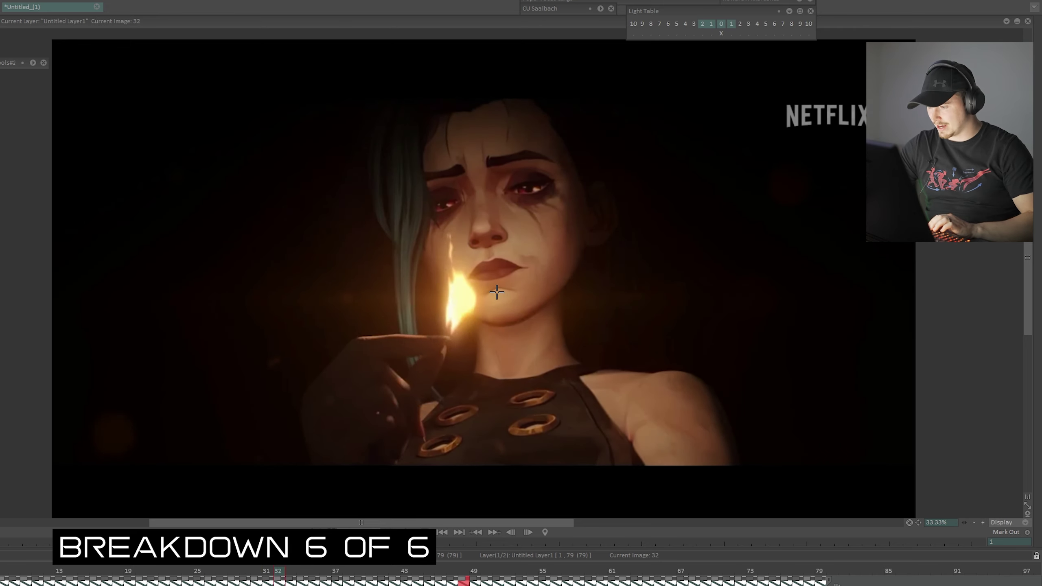
key(Right)
key(Right)
key(Right)
key(Right)
key(Right)
key(Right)
key(Right)
key(Right)
key(Right)
key(Right)
key(Right)
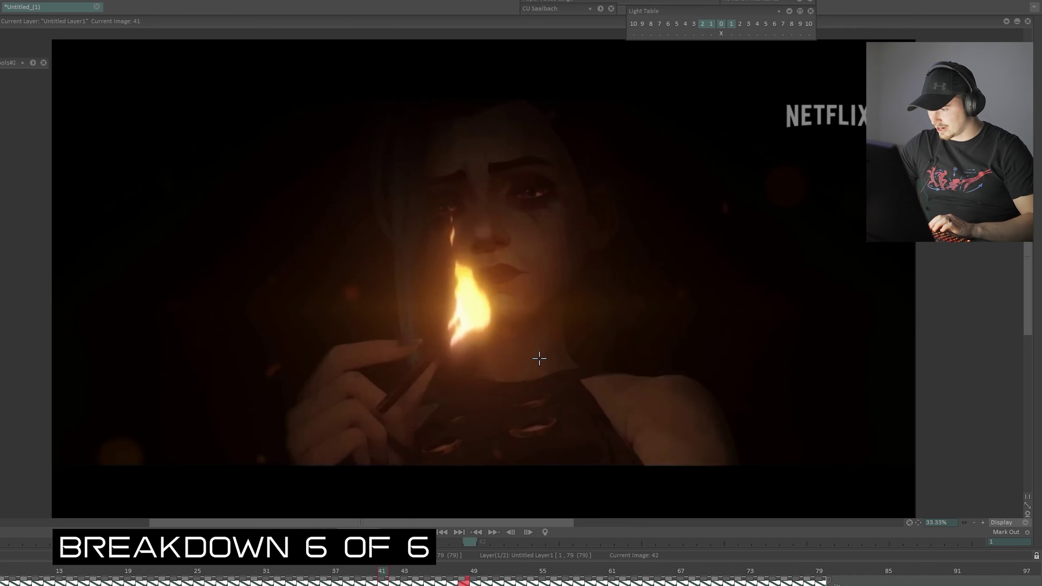
- Draw two red arrows pointing diagonally down and outward on either side of the flame on frame 45
key(comma)
key(comma)
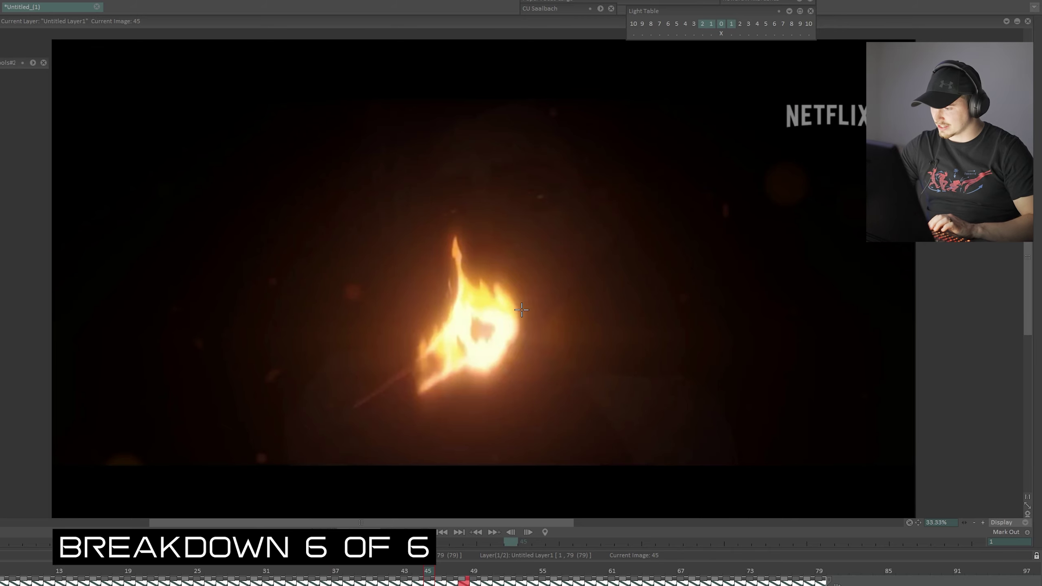
drag(527, 285, 605, 401)
mouse_move(373, 304)
mouse_down()
mouse_move(264, 452)
mouse_move(287, 352)
mouse_up()
drag(259, 463, 372, 417)
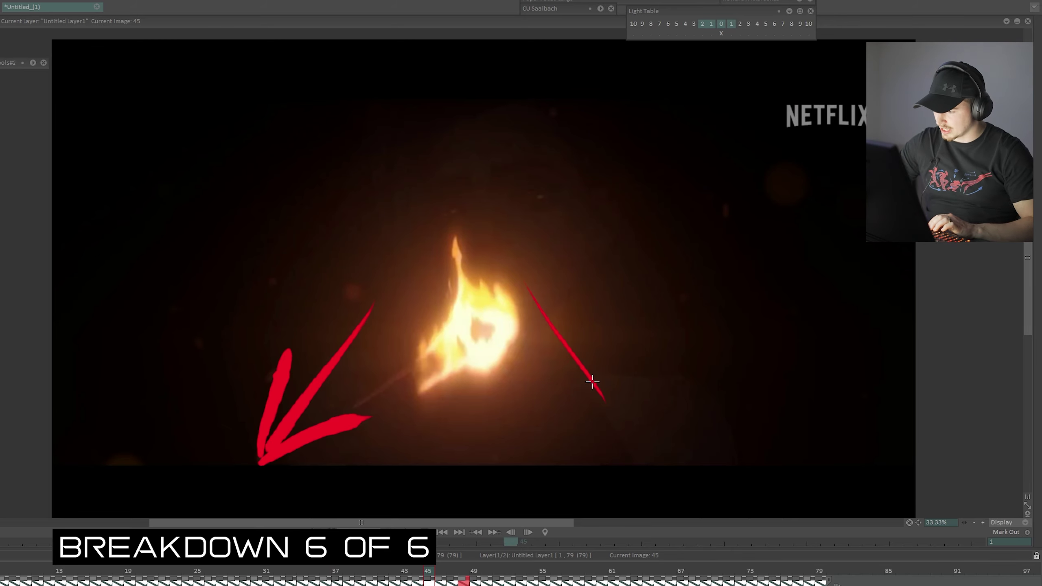
drag(552, 374, 641, 436)
drag(609, 365, 640, 433)
- Step back and forth between frames 54 and 57 up close to examine how the match flame's shape changes
key(Right)
key(Right)
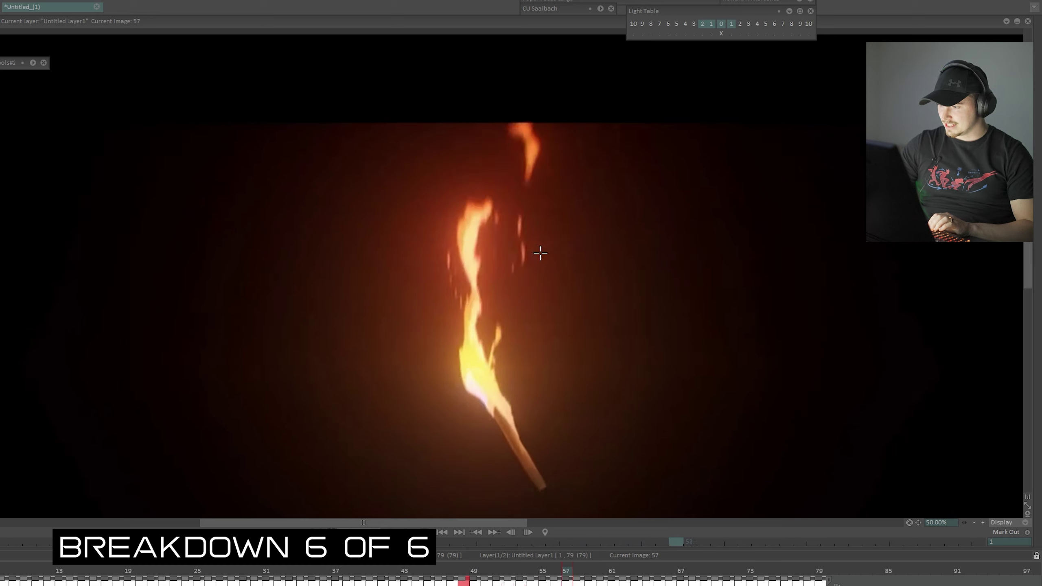
key(Left)
key(Left)
key(Left)
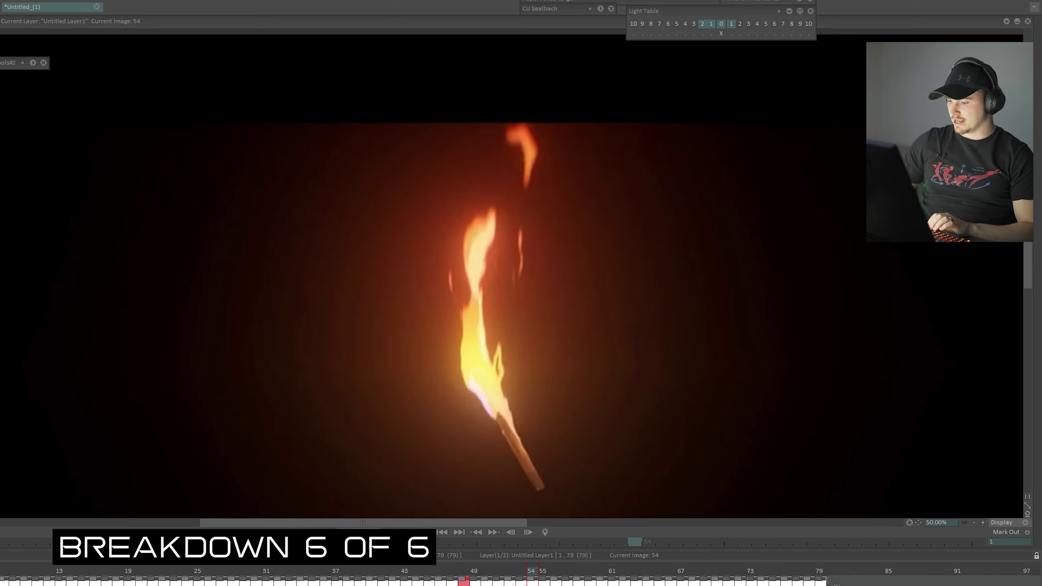
key(period)
key(period)
key(period)
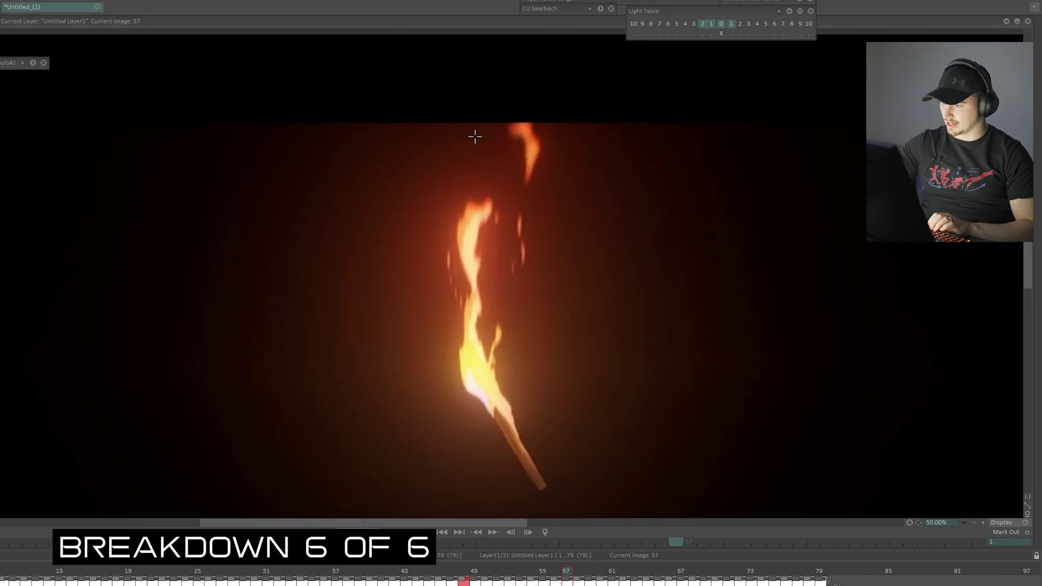
- Trace the flame's curve in red from its tip toward the match head on frames 57, 59 and the one after
mouse_move(495, 150)
mouse_down()
mouse_move(500, 276)
mouse_move(480, 363)
mouse_move(471, 289)
mouse_up()
key(Right)
key(Right)
drag(513, 115, 478, 400)
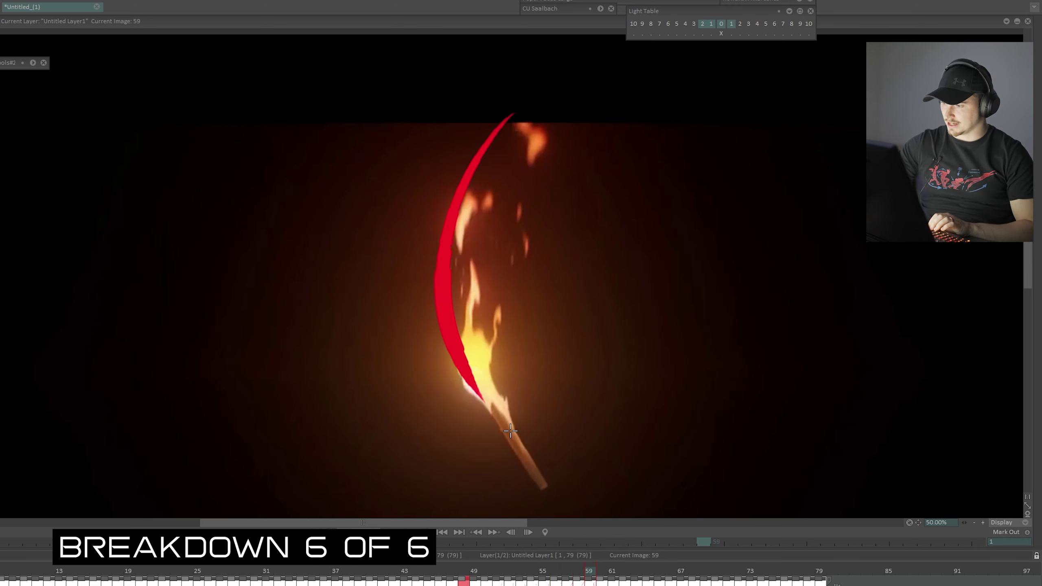
key(Right)
drag(463, 118, 473, 400)
- Step through the following flame frames, and play the clip with the red curve on the purple background
key(period)
key(period)
key(period)
key(period)
key(period)
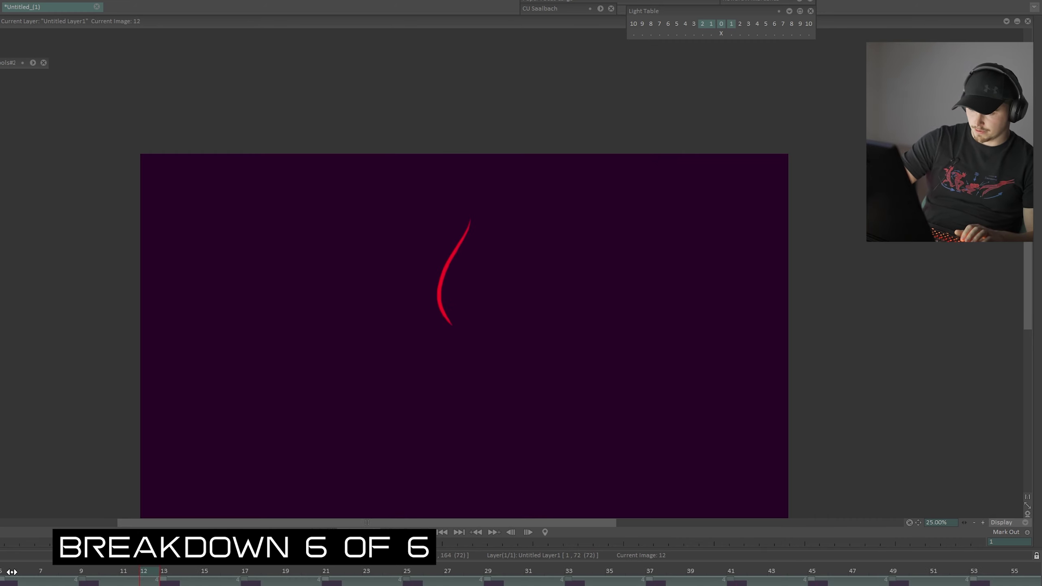
key(Return)
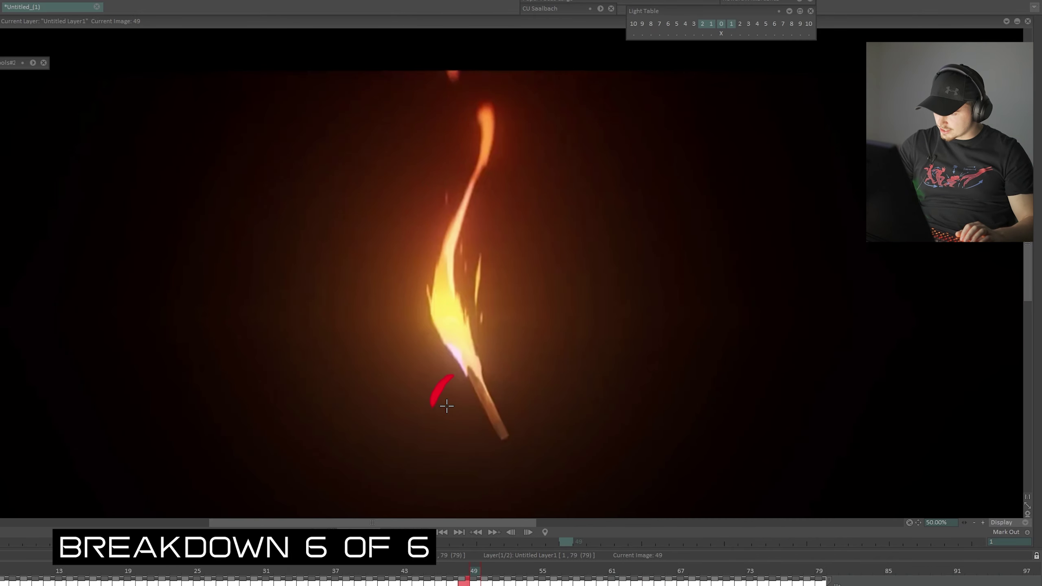
- Draw red arrows on either side of the match on frame 49, one pointing down and away, the other pointing up
drag(447, 406, 435, 390)
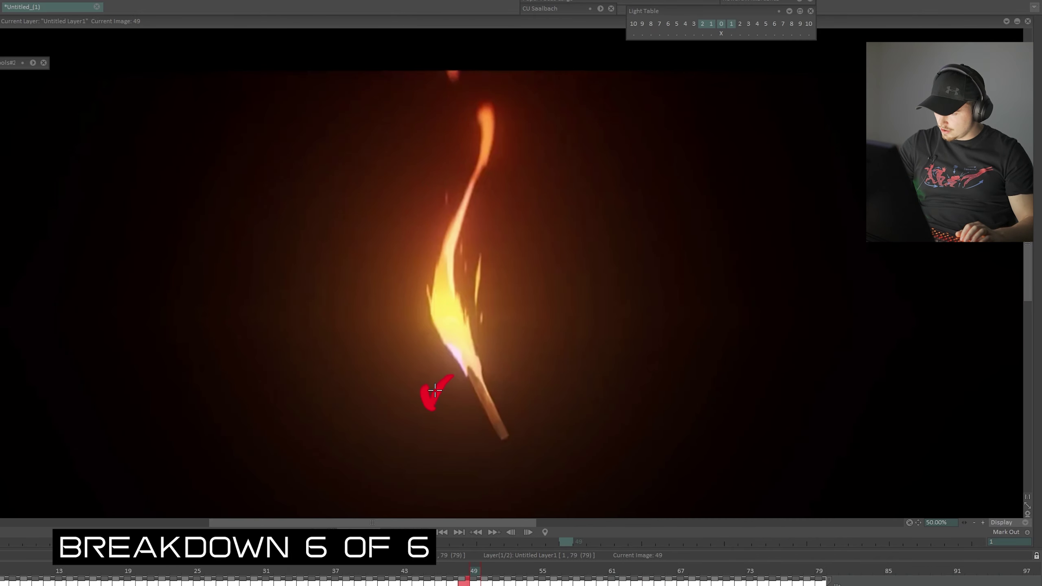
drag(531, 394, 542, 417)
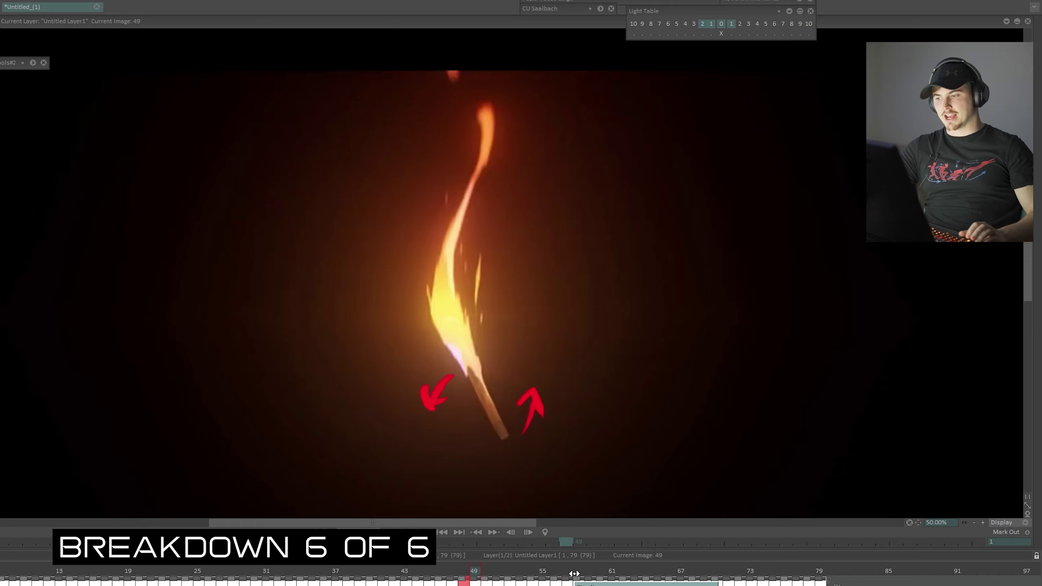
- Mark thin red streaks along both sides of the flame on frame 48
drag(519, 368, 505, 298)
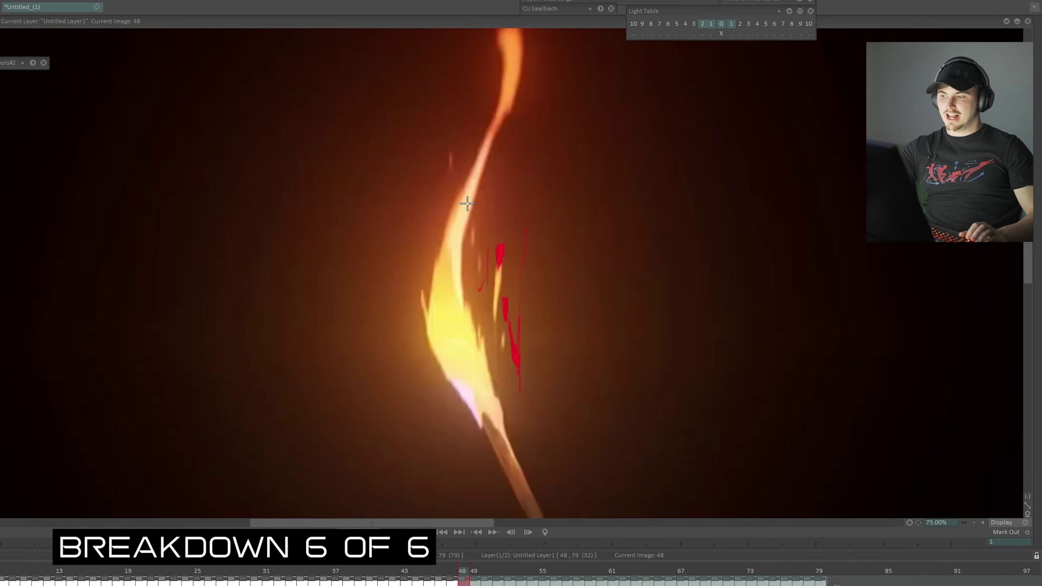
drag(468, 268, 469, 218)
drag(435, 145, 429, 192)
drag(408, 261, 438, 386)
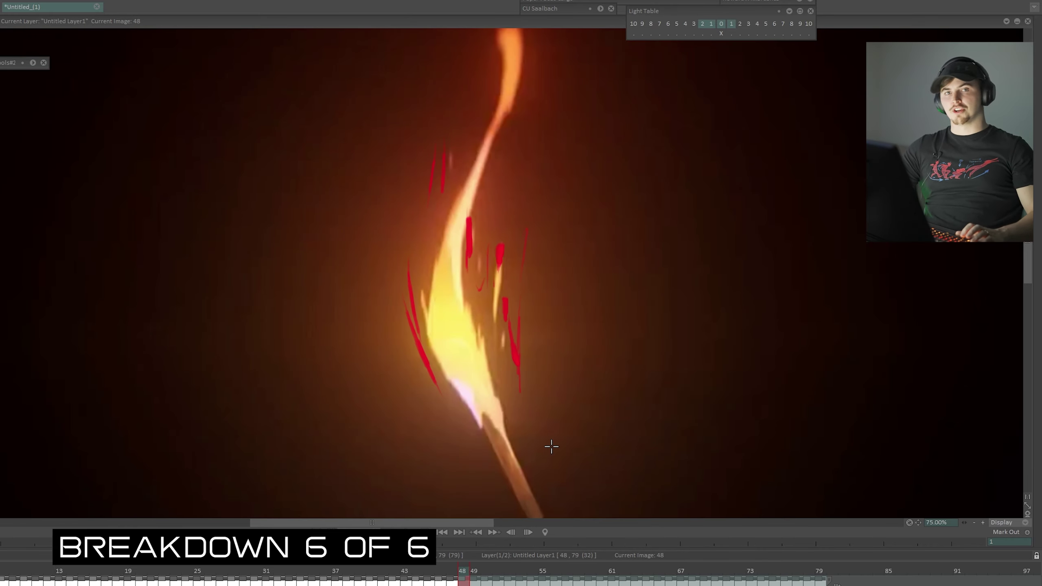
- Sketch a large rounded flame outline in red in the dark area beside the burning match on frame 48
key(minus)
drag(630, 297, 569, 261)
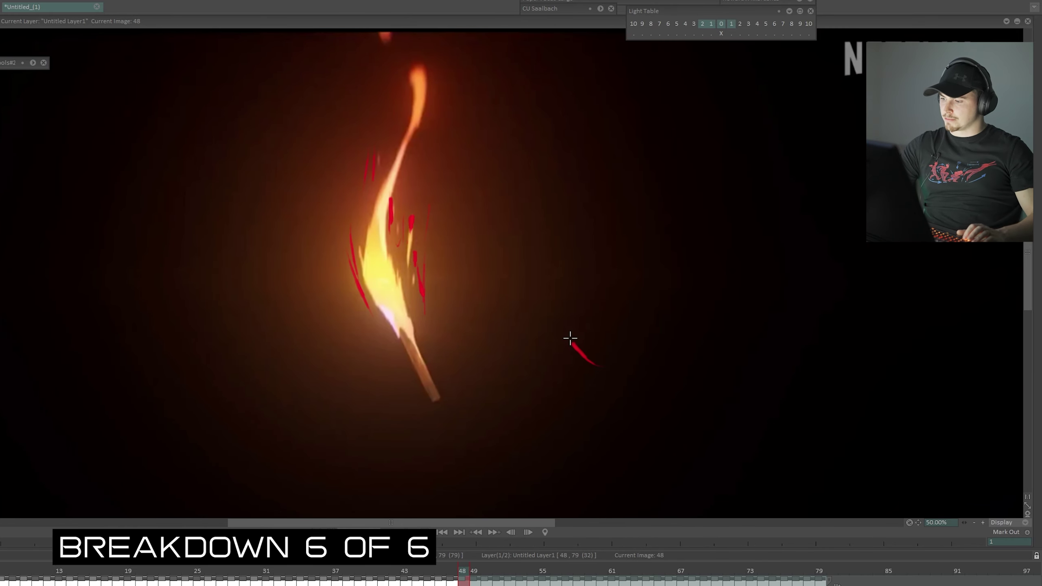
mouse_move(570, 338)
mouse_down()
mouse_move(651, 332)
mouse_move(654, 361)
mouse_up()
key(ctrl+z)
key(ctrl+y)
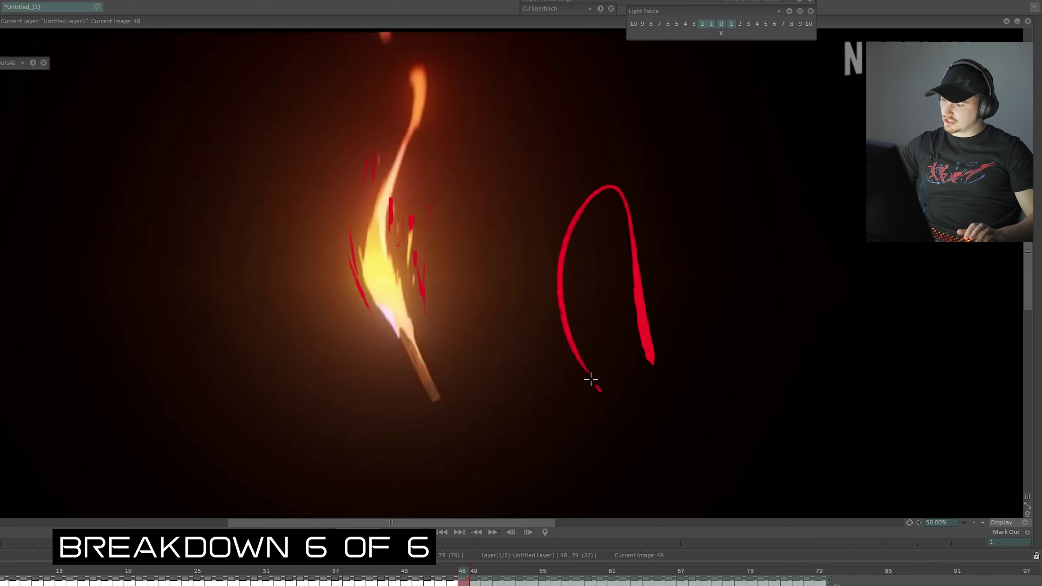
- Add the rounded match head and a slanted matchstick in red beneath the sketched flame outline
mouse_move(591, 380)
mouse_down()
mouse_move(607, 343)
mouse_move(655, 376)
mouse_up()
drag(601, 407, 692, 492)
mouse_move(644, 353)
mouse_down()
mouse_move(708, 489)
mouse_move(644, 380)
mouse_move(719, 481)
mouse_move(703, 467)
mouse_up()
key(ctrl+z)
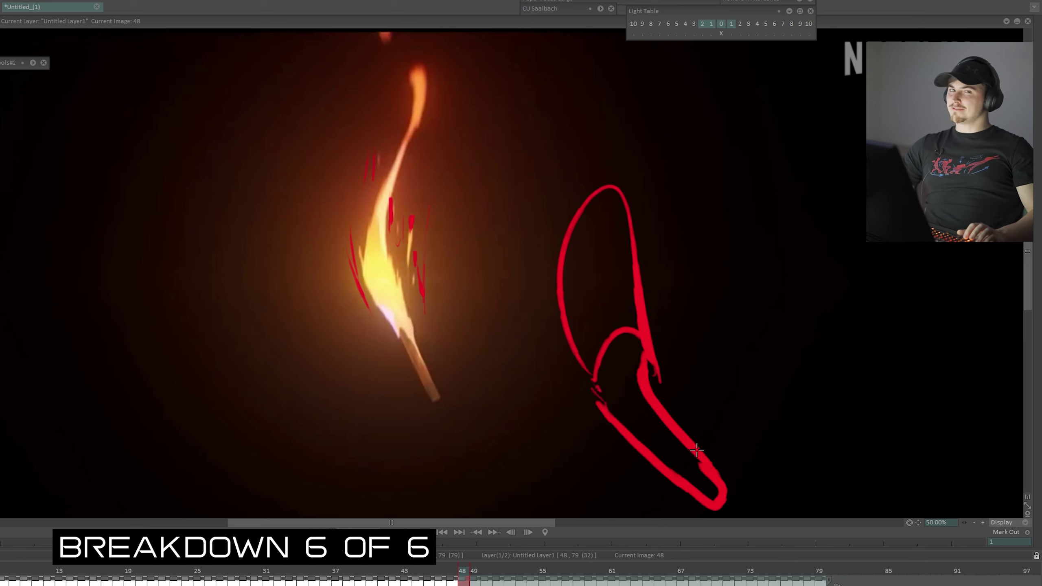
drag(699, 387, 673, 374)
mouse_move(634, 345)
mouse_down()
mouse_move(645, 371)
mouse_move(629, 336)
mouse_move(719, 488)
mouse_move(676, 464)
mouse_move(691, 484)
mouse_up()
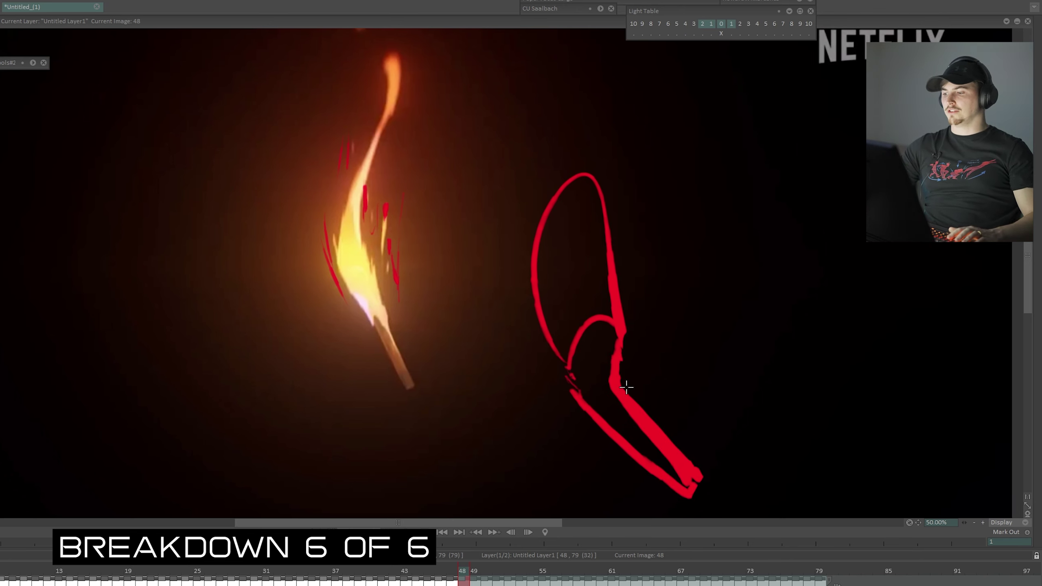
drag(648, 417, 510, 251)
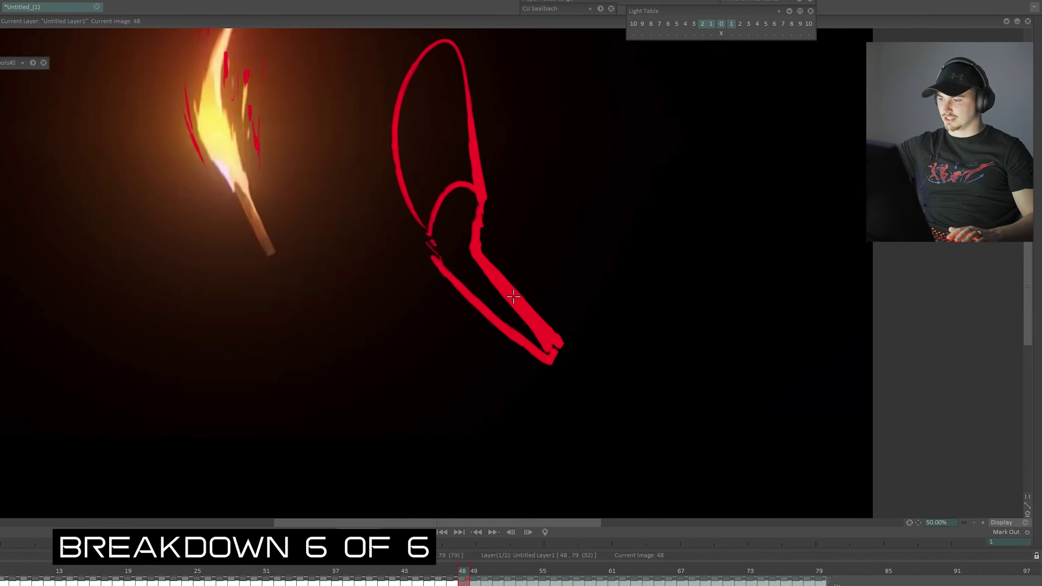
mouse_move(552, 347)
mouse_down()
mouse_move(669, 441)
mouse_move(650, 440)
mouse_up()
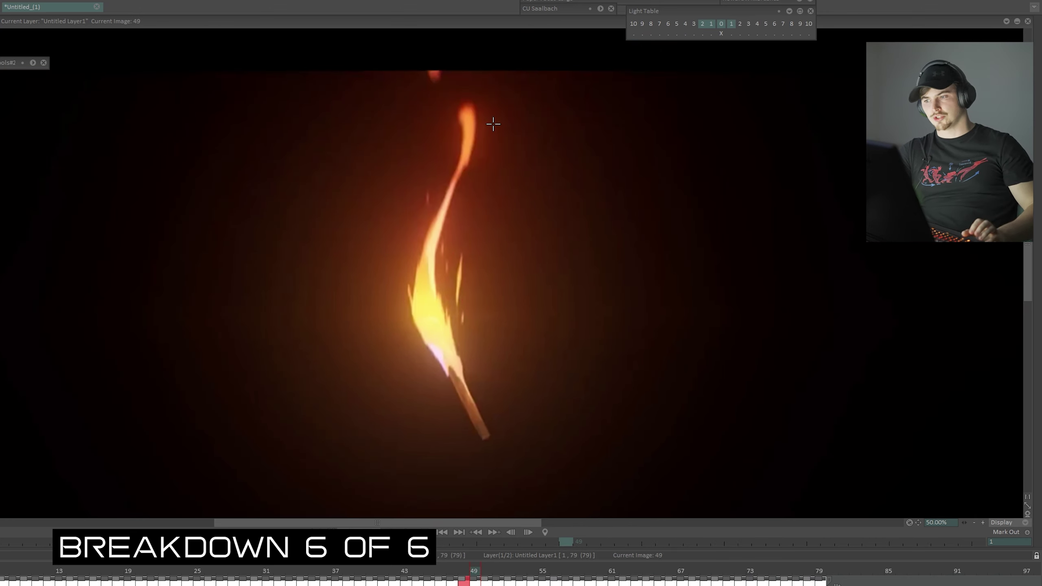
- Step through the clip from frame 49 to frame 61 to examine how the flame's tip and body change shape
drag(512, 130, 469, 294)
key(Right)
key(Right)
key(Right)
key(Right)
key(Right)
key(Right)
key(Right)
key(Right)
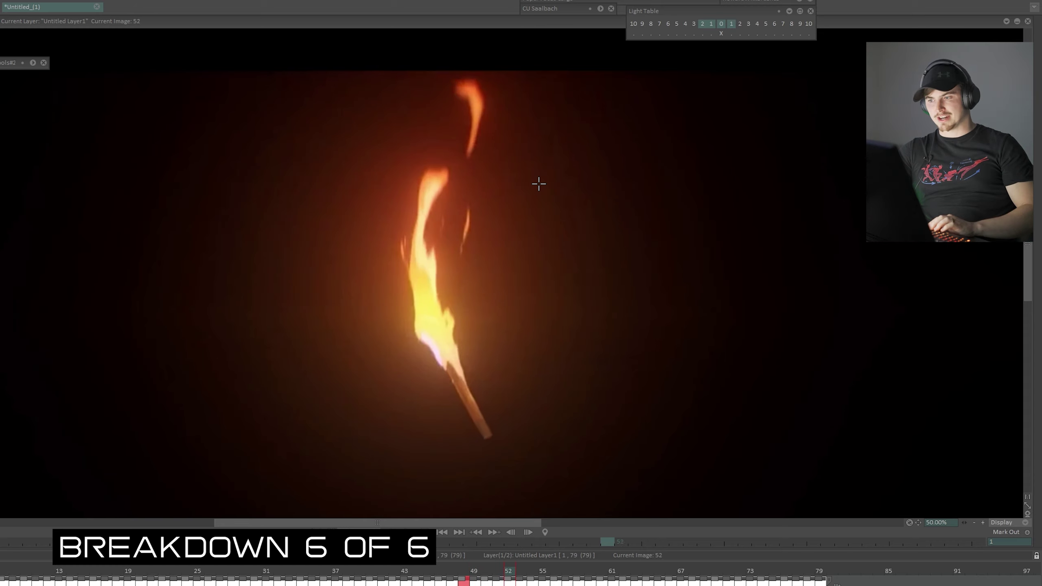
key(Right)
key(Right)
key(Right)
key(Right)
key(Right)
key(Right)
key(Right)
key(Right)
key(Right)
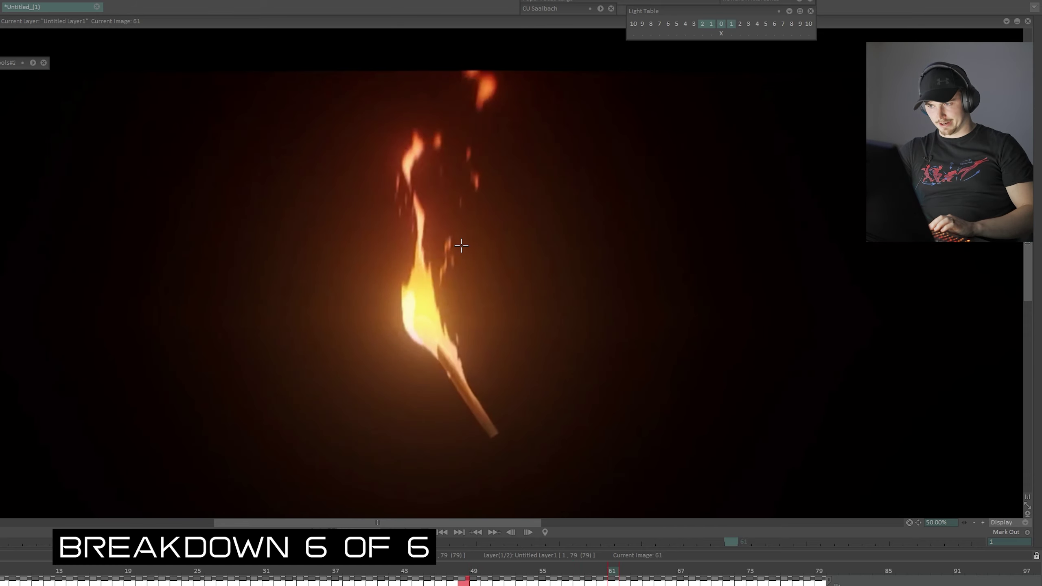
- Step back and forth around frame 64 and view the frame enlarged to examine the flame's outer edge
key(Right)
key(Left)
key(Left)
key(Left)
key(Left)
key(Left)
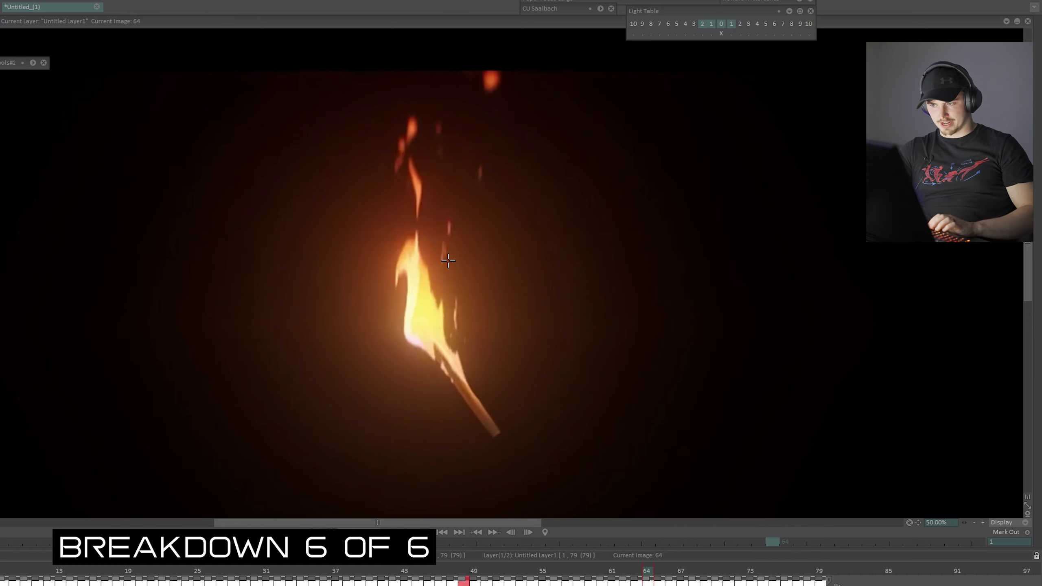
key(Right)
key(Right)
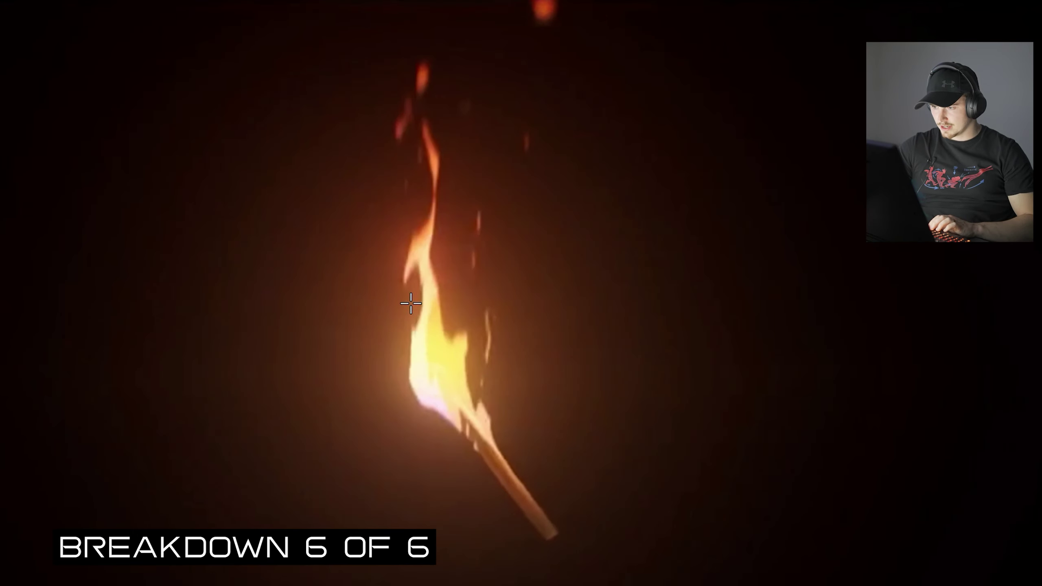
mouse_move(413, 293)
mouse_down()
mouse_move(408, 324)
mouse_move(418, 304)
mouse_up()
key(Right)
drag(418, 264, 412, 303)
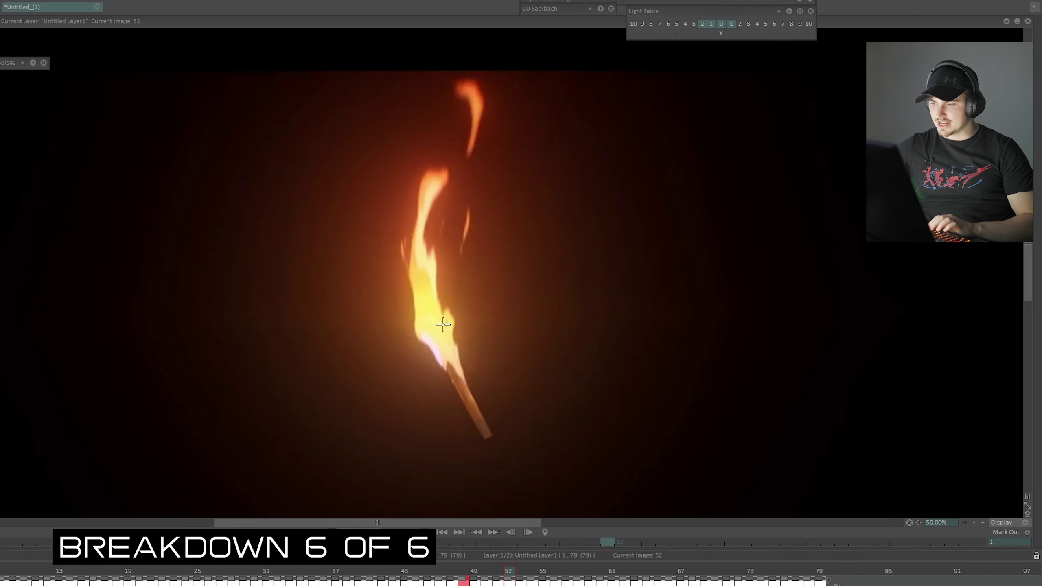
- Step from frame 52 to frame 56 to examine the flame's movement just above the match head
key(Right)
key(Right)
key(Right)
key(Right)
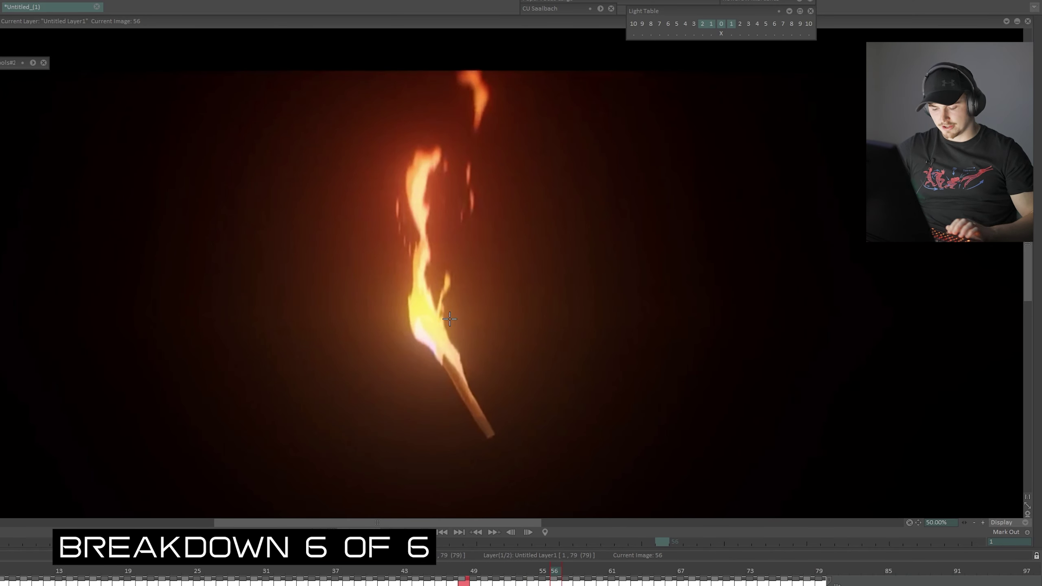